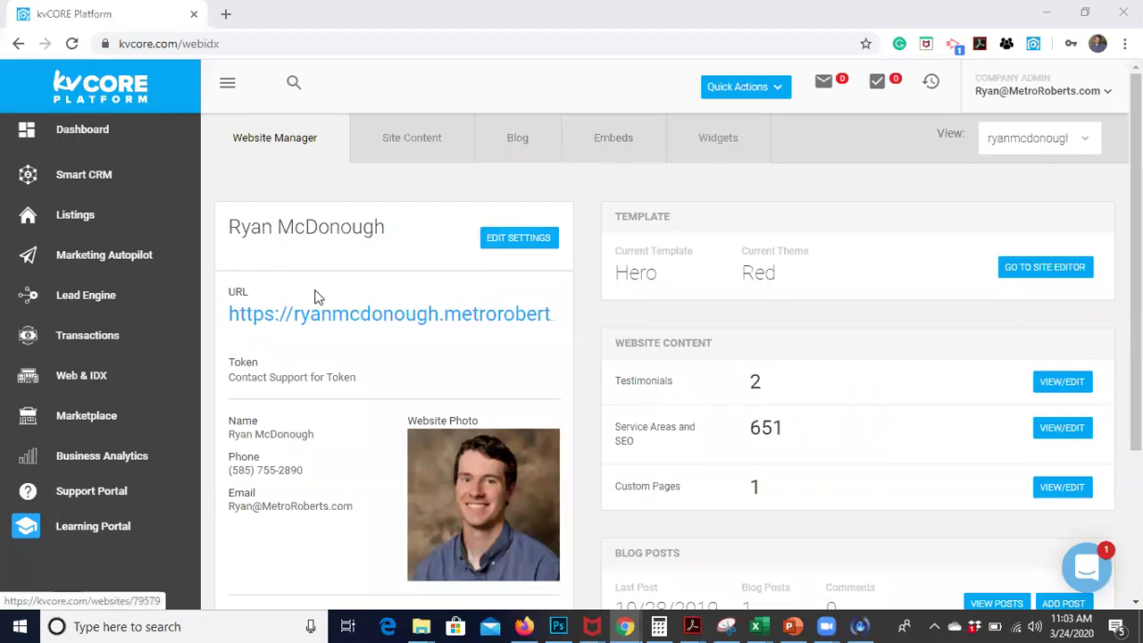
- Open the agent's public website from its URL and review the homepage from the search banner down to the Areas We Cover section
click(339, 321)
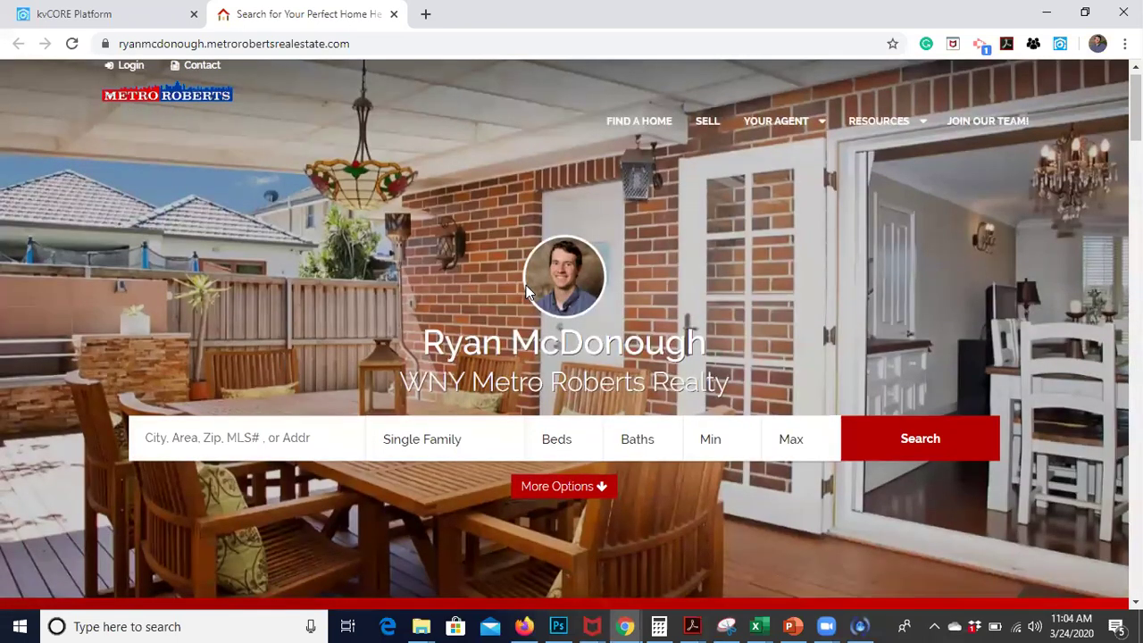
scroll(526, 286, down, 1)
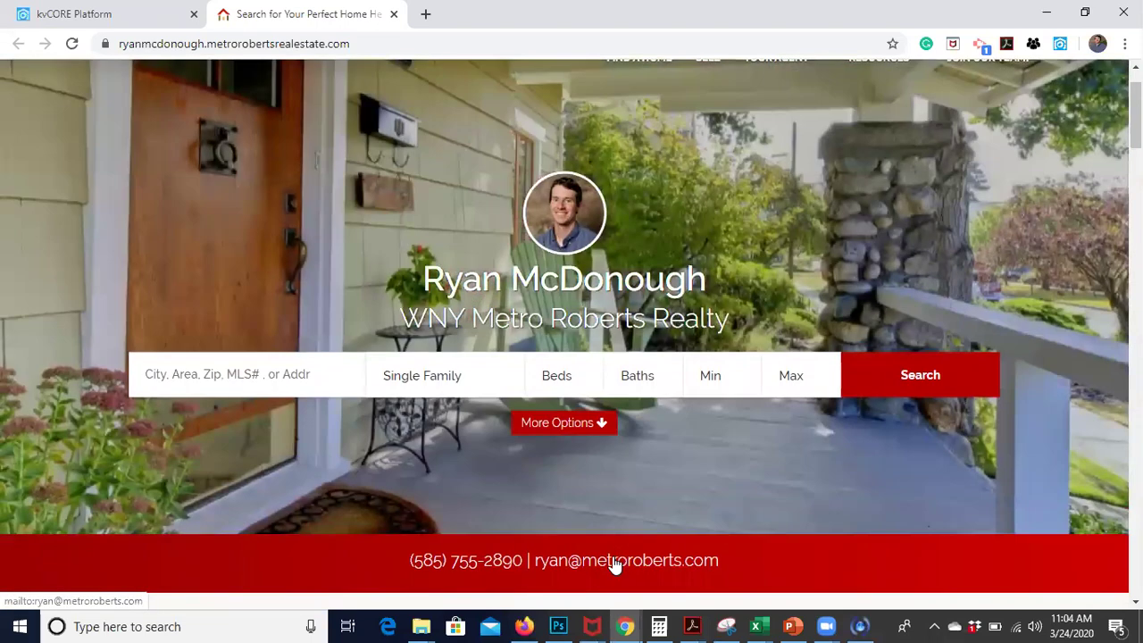
scroll(618, 465, down, 2)
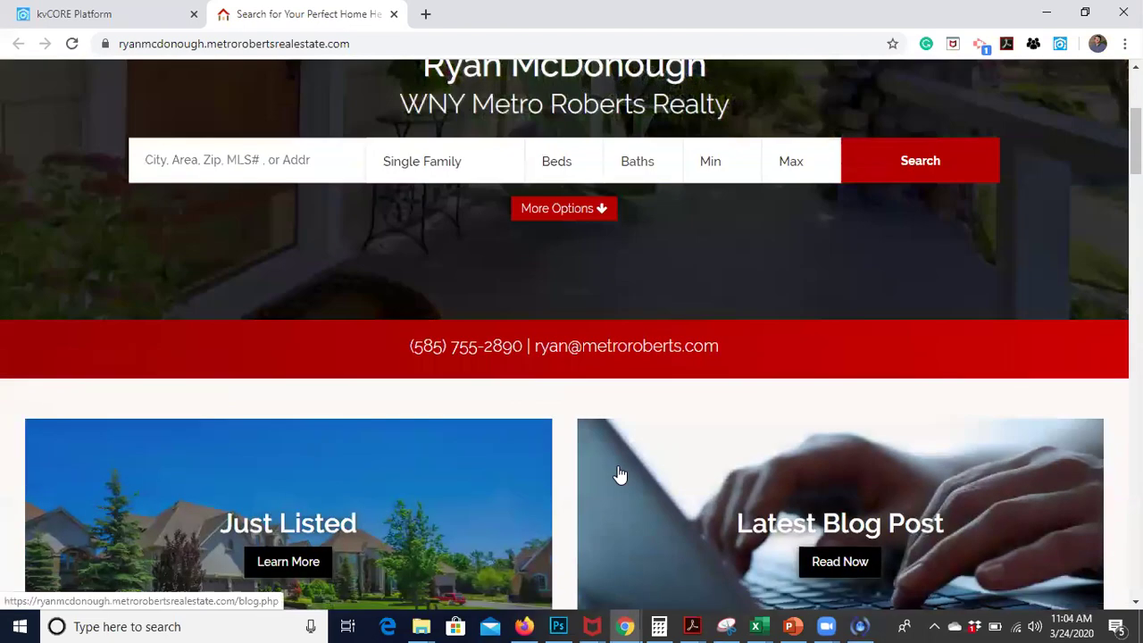
scroll(619, 475, down, 2)
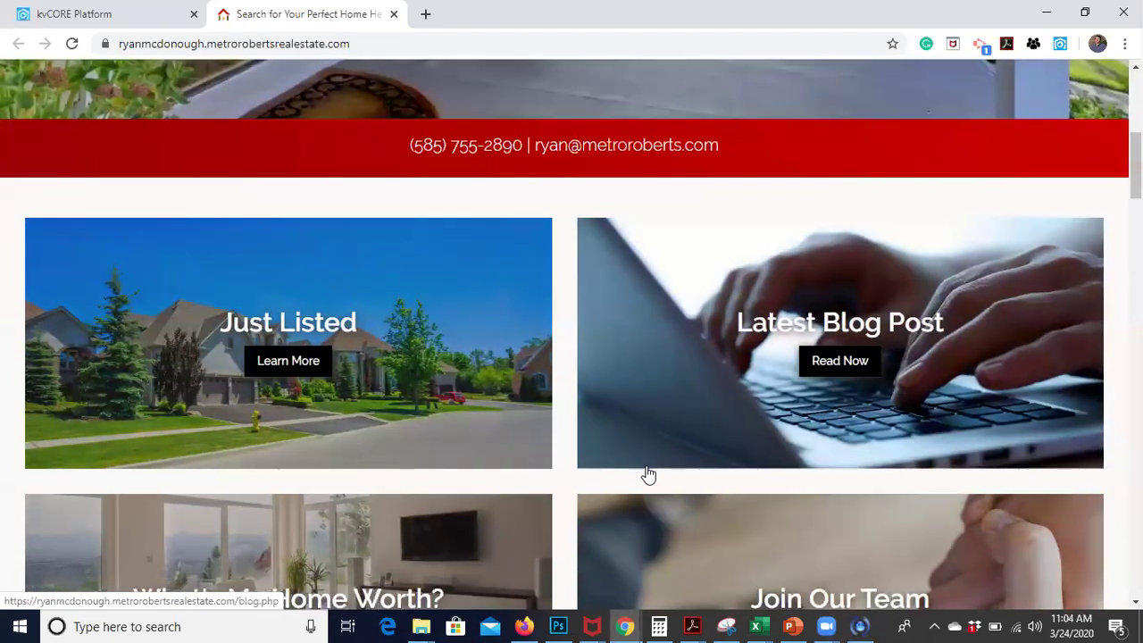
scroll(581, 509, down, 2)
scroll(581, 509, down, 2)
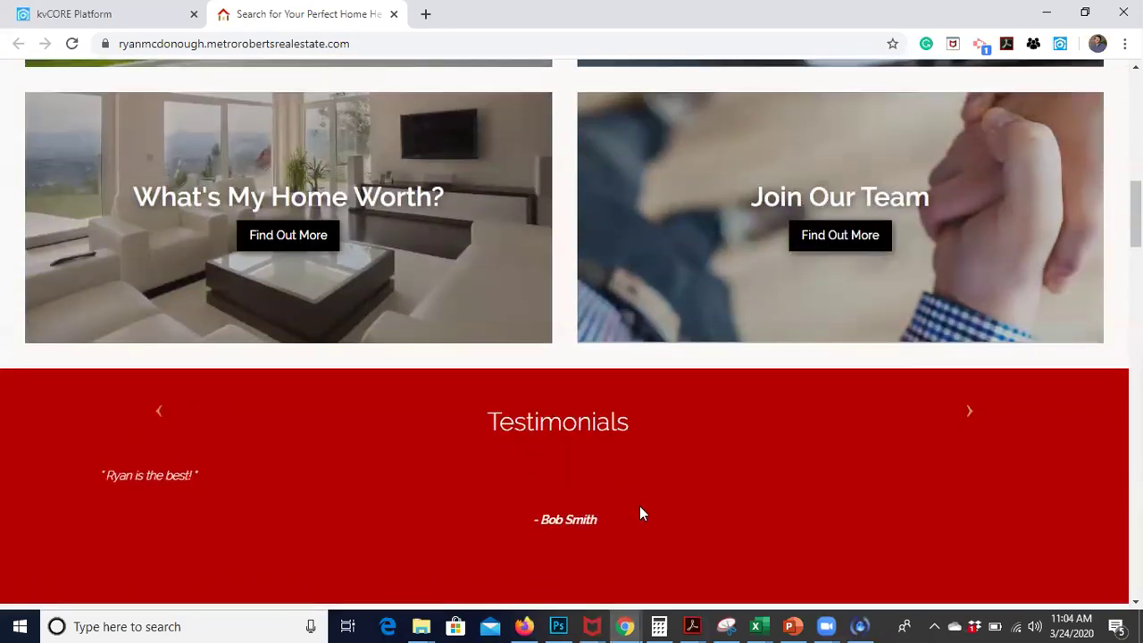
scroll(640, 513, down, 6)
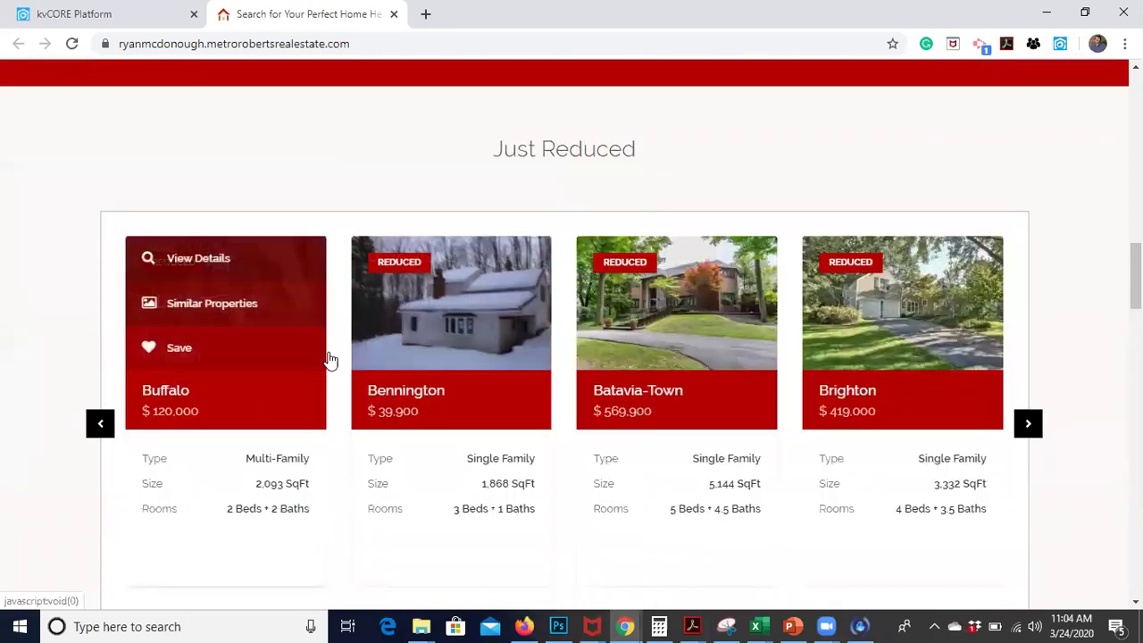
scroll(704, 523, down, 4)
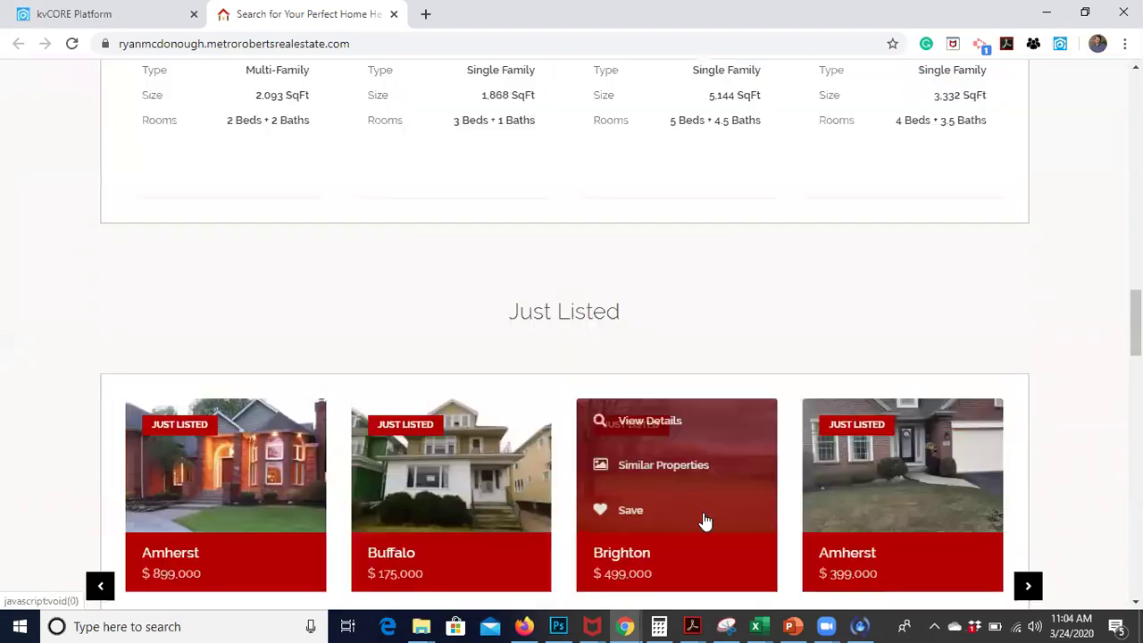
scroll(704, 521, down, 1)
scroll(724, 498, down, 4)
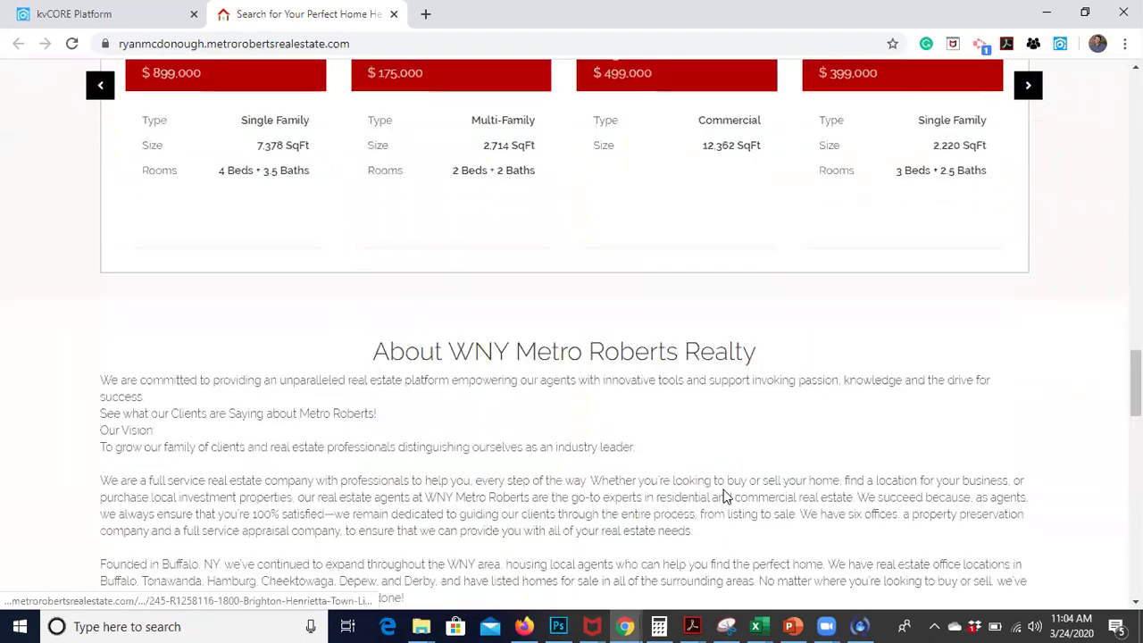
scroll(724, 497, down, 1)
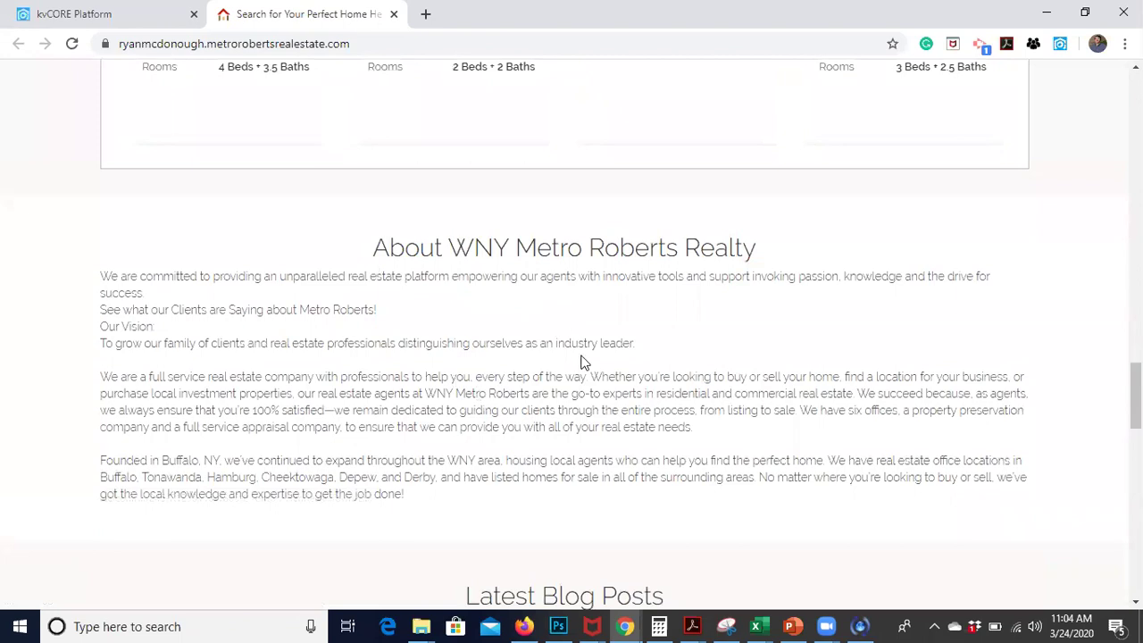
scroll(581, 362, down, 1)
scroll(556, 230, down, 1)
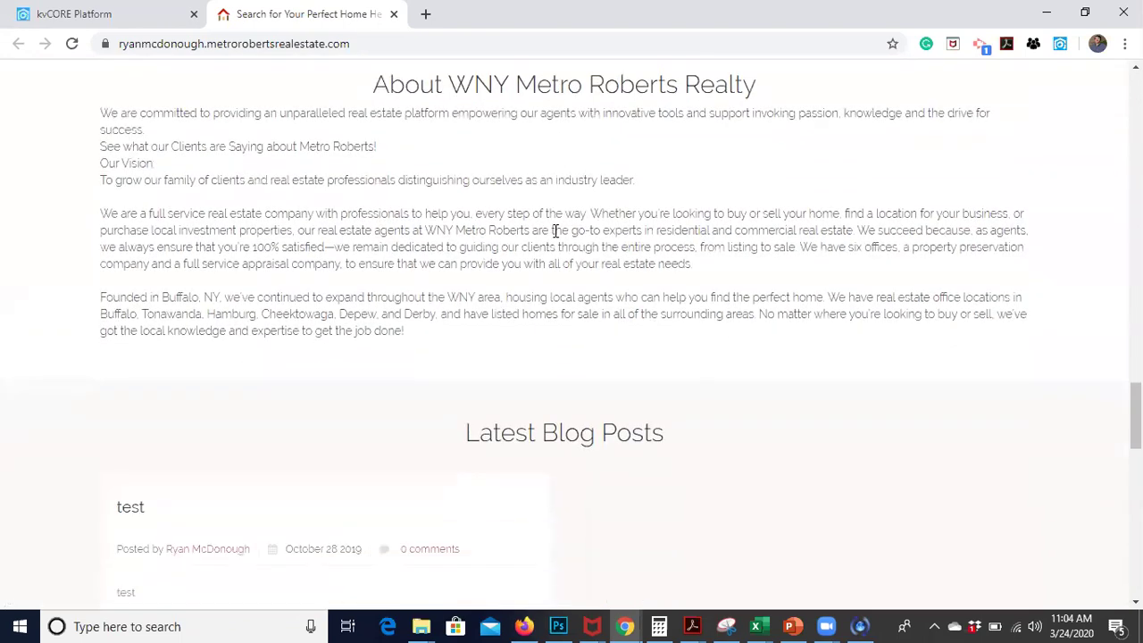
scroll(536, 513, down, 1)
scroll(535, 518, down, 3)
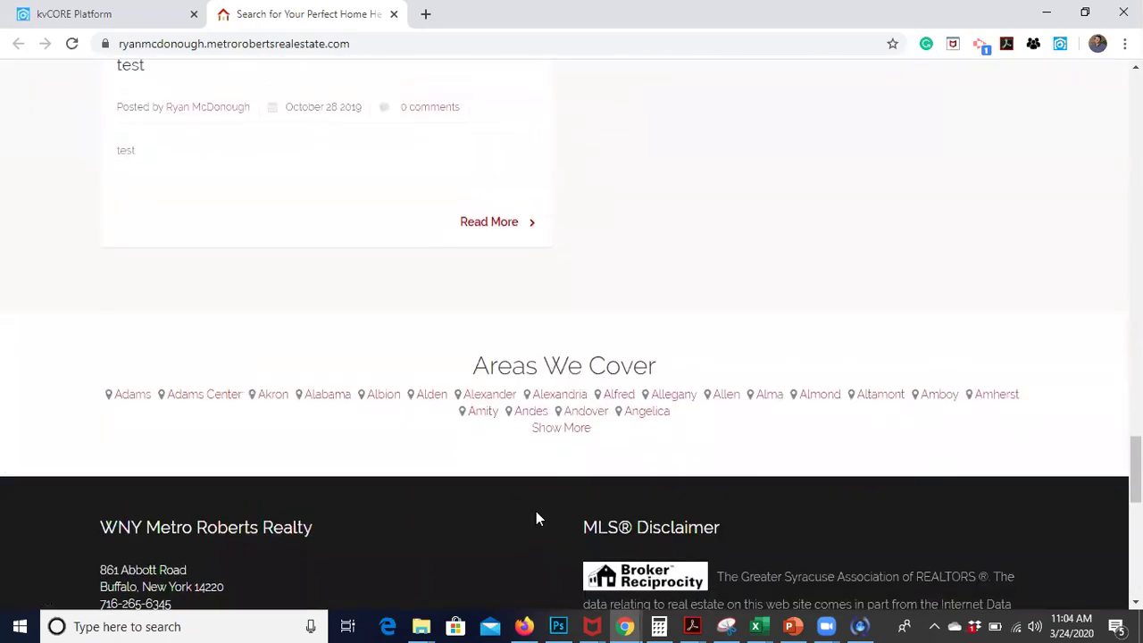
scroll(536, 514, up, 10)
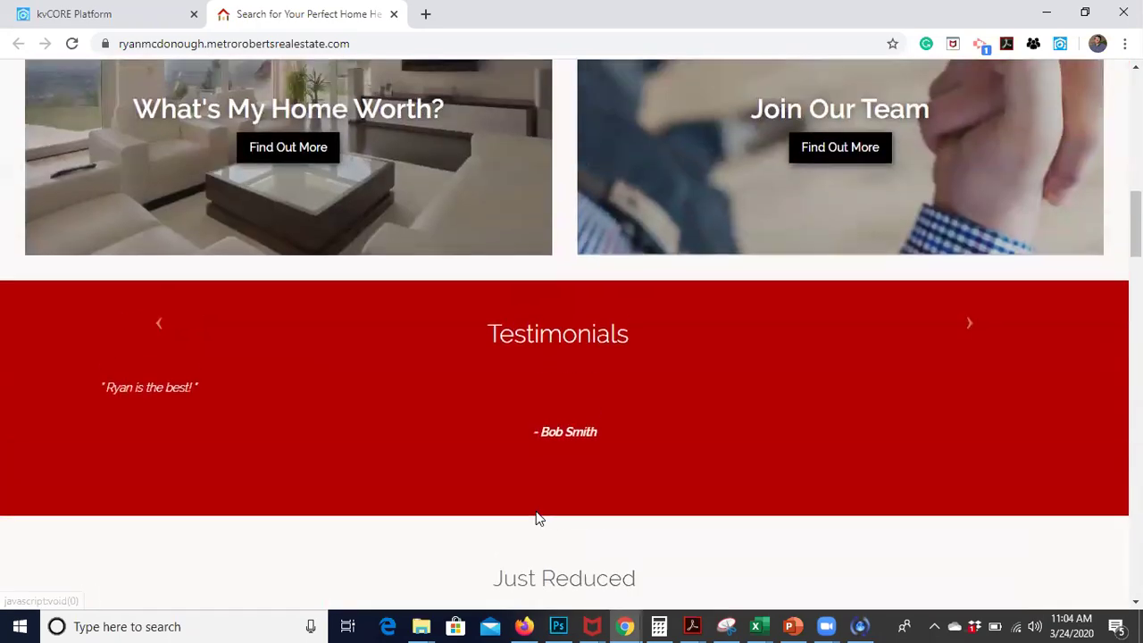
scroll(538, 518, up, 8)
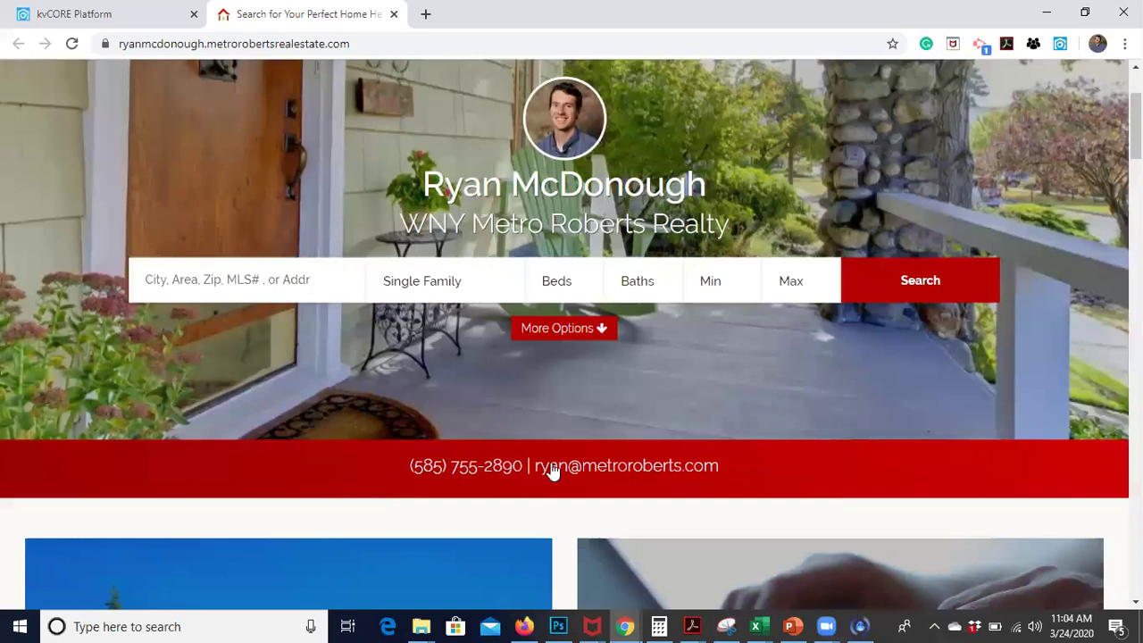
- Examine the homepage's contact bar, the four call-to-action tiles and the Testimonials section
scroll(477, 390, down, 3)
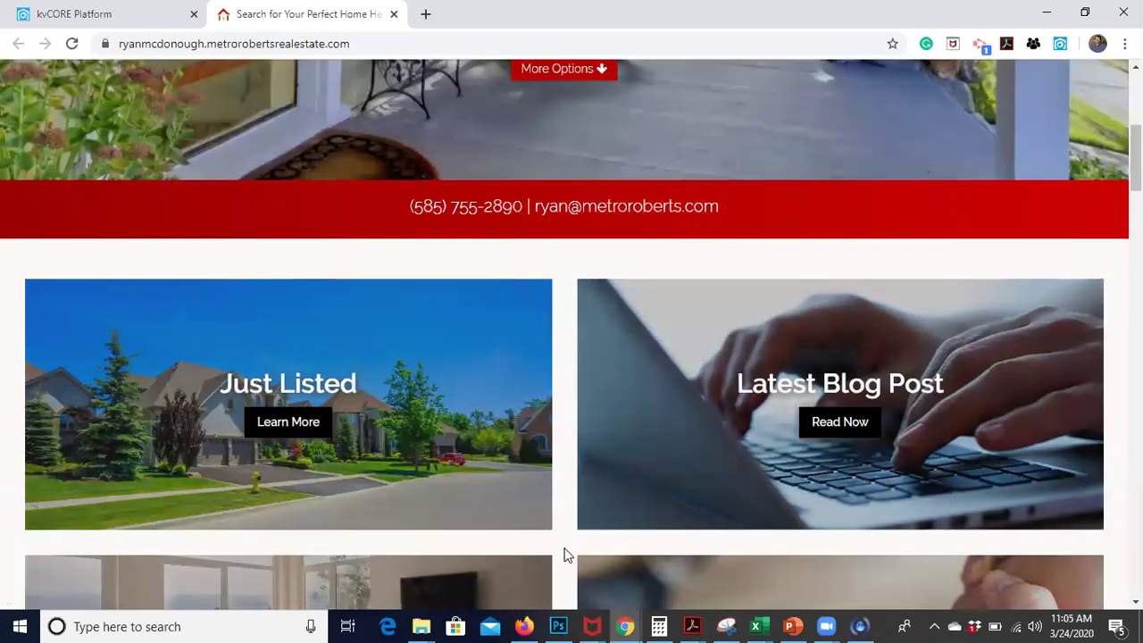
scroll(563, 553, down, 1)
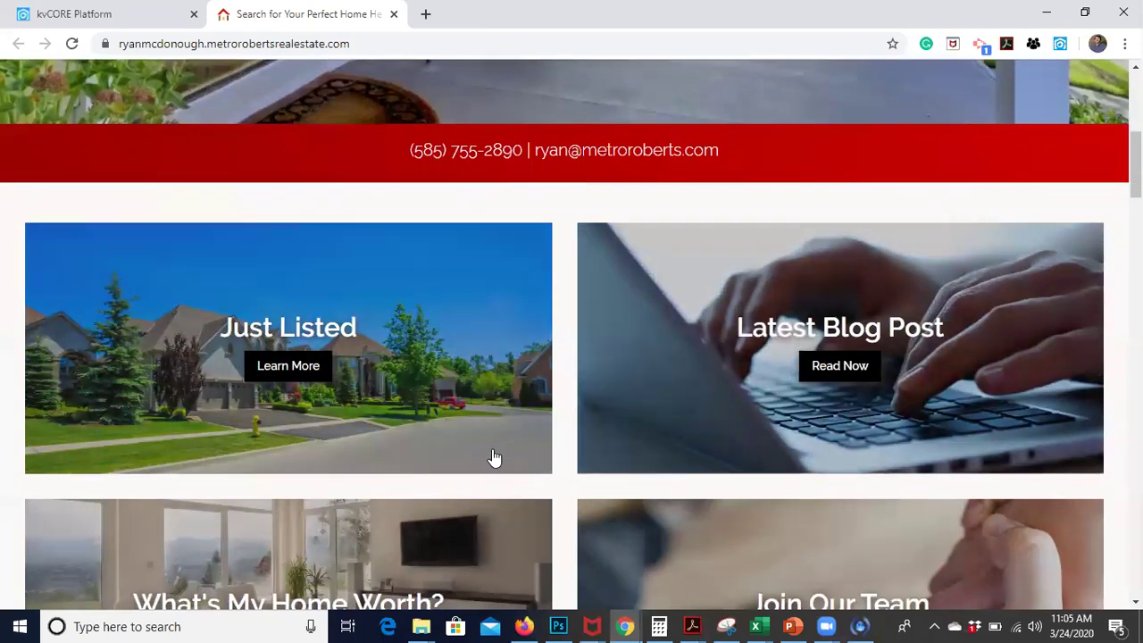
scroll(663, 529, down, 3)
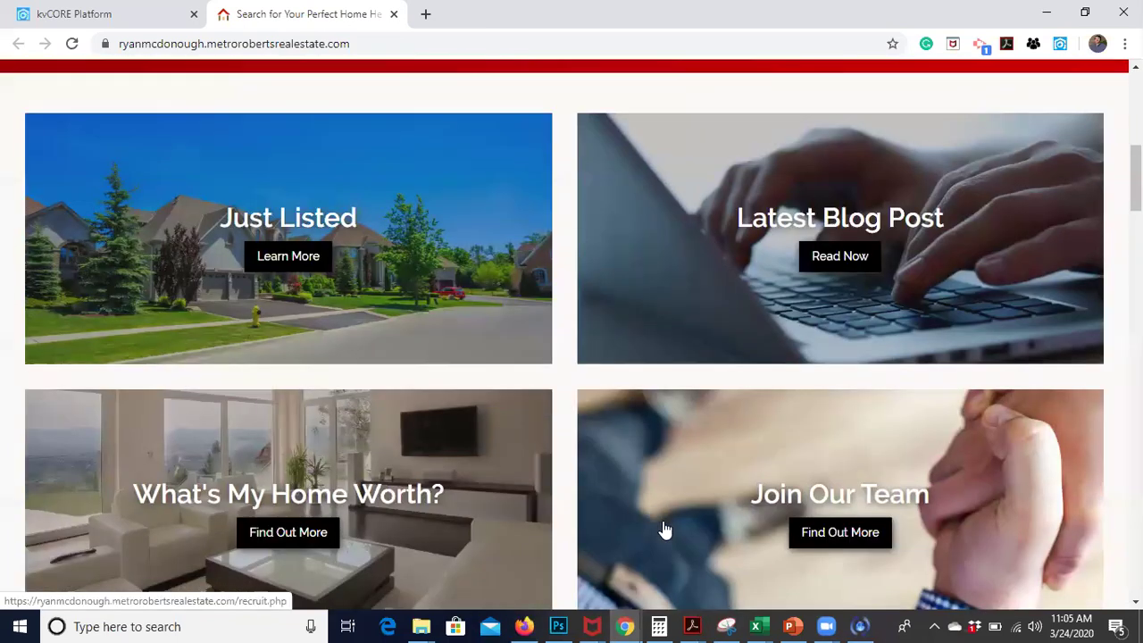
scroll(663, 529, down, 1)
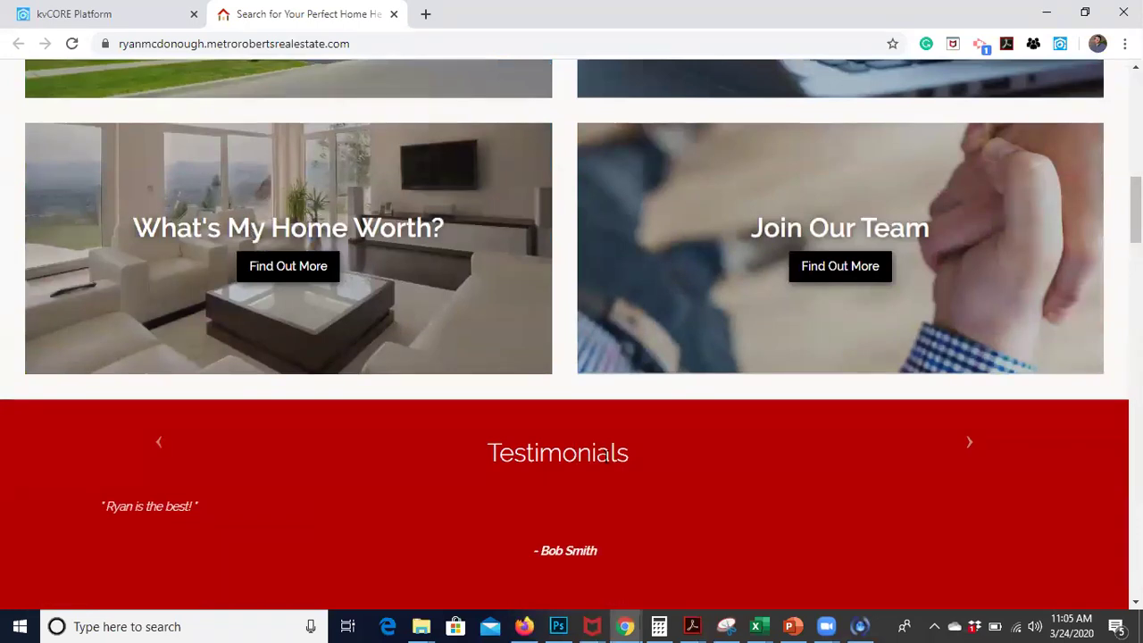
scroll(610, 462, down, 3)
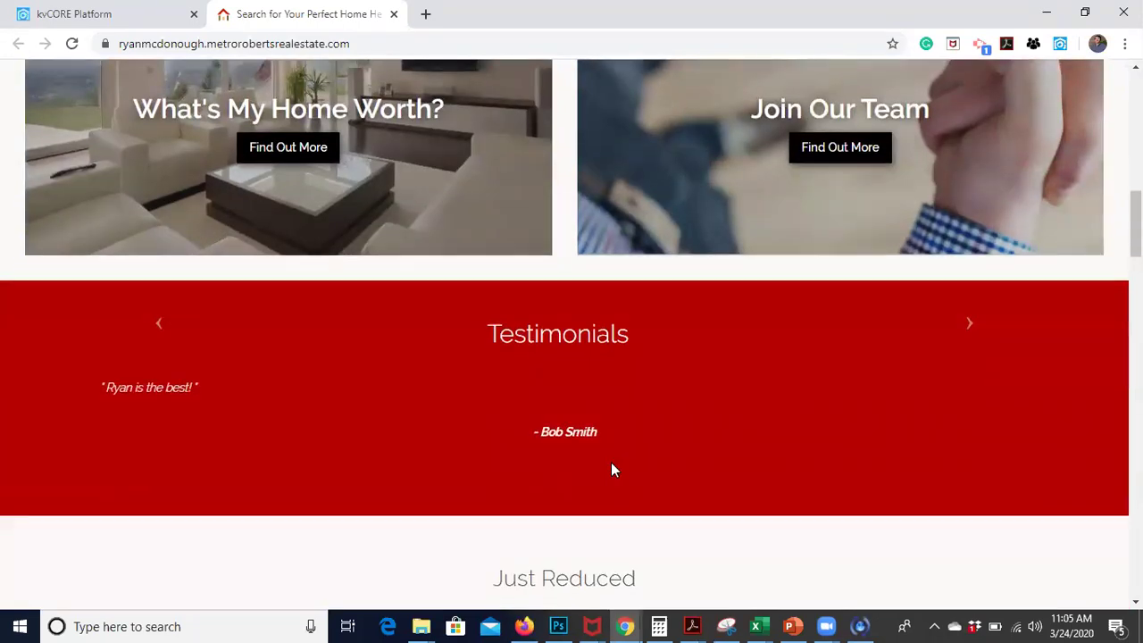
scroll(610, 464, up, 5)
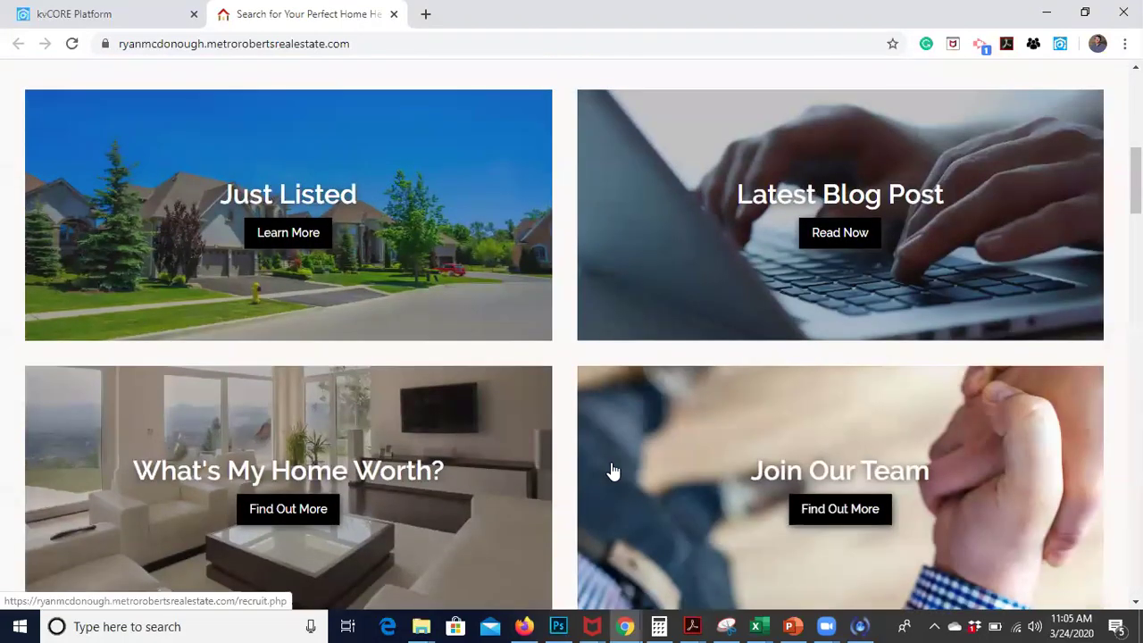
scroll(565, 361, up, 2)
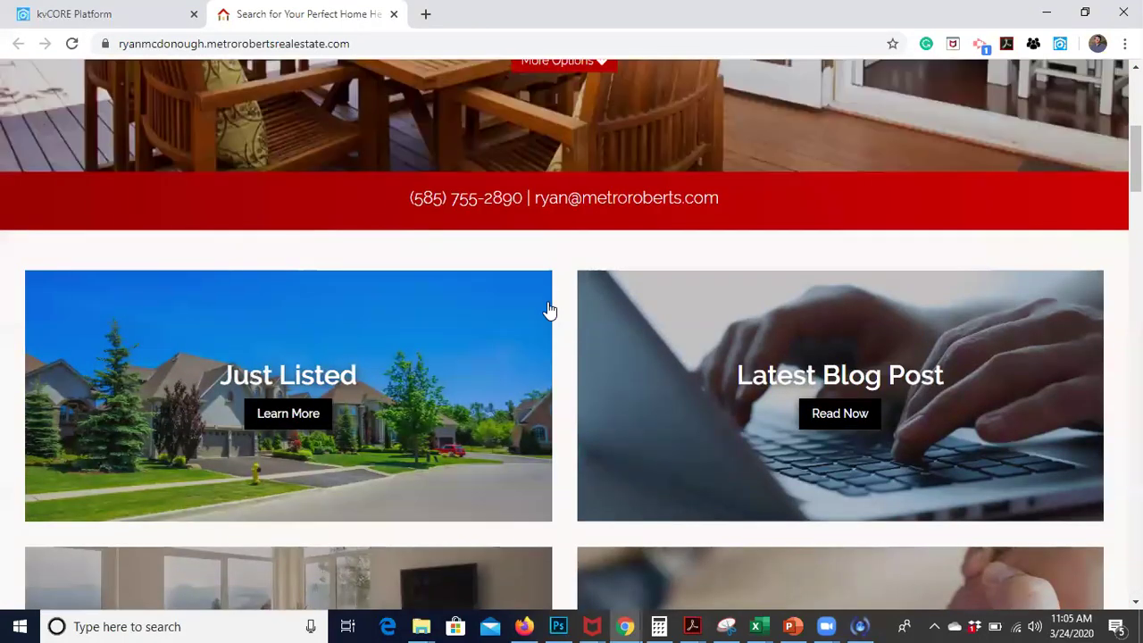
scroll(565, 373, up, 2)
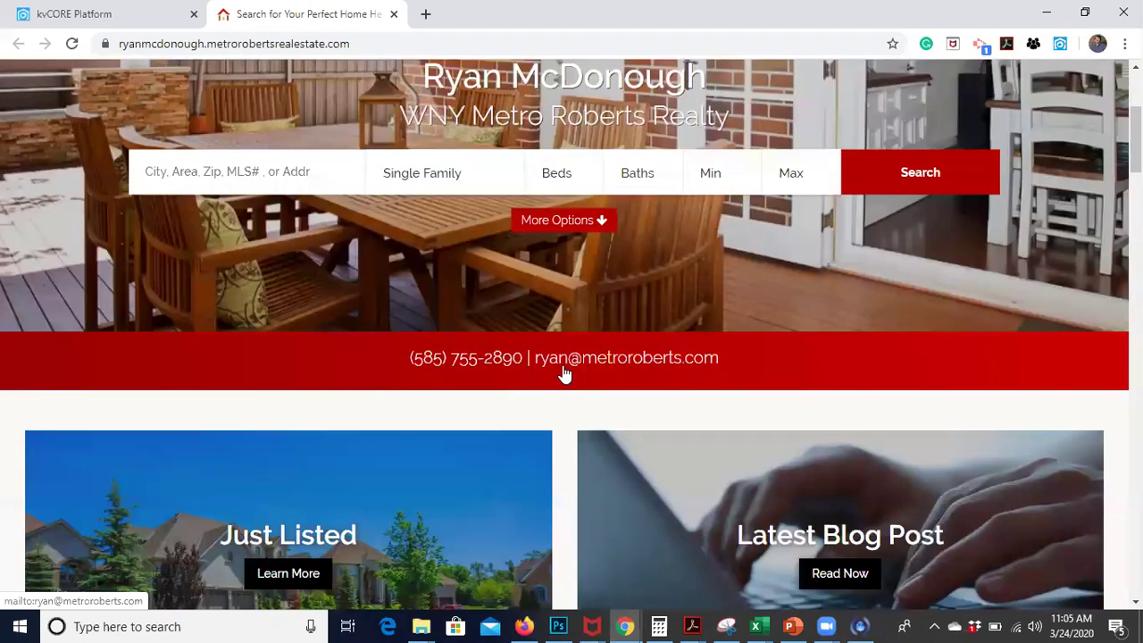
scroll(564, 368, up, 3)
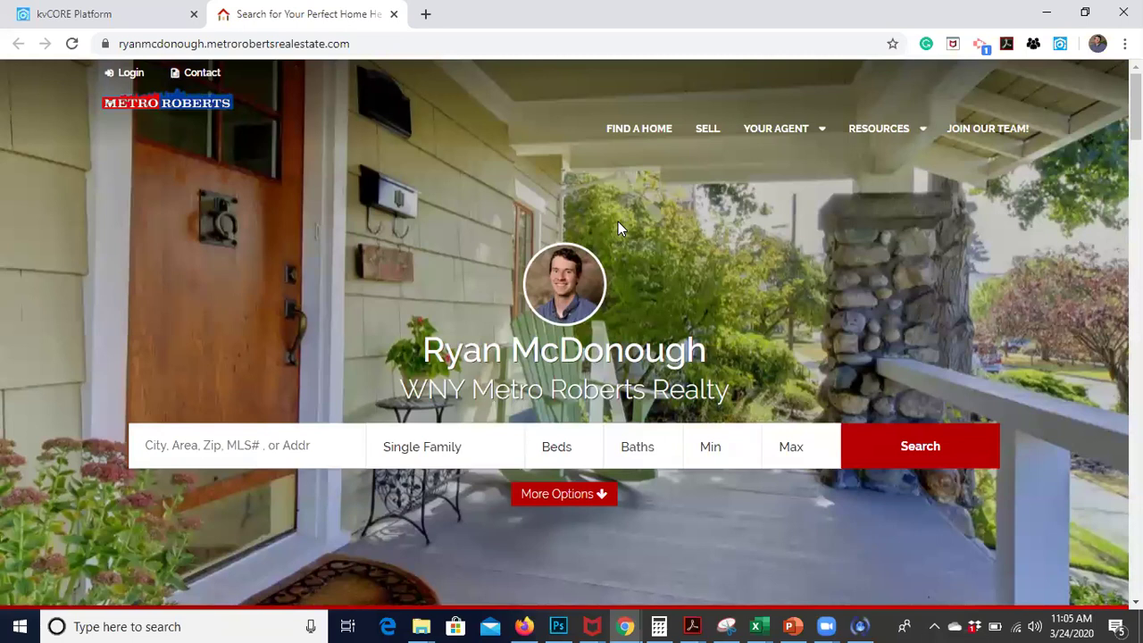
scroll(618, 221, down, 2)
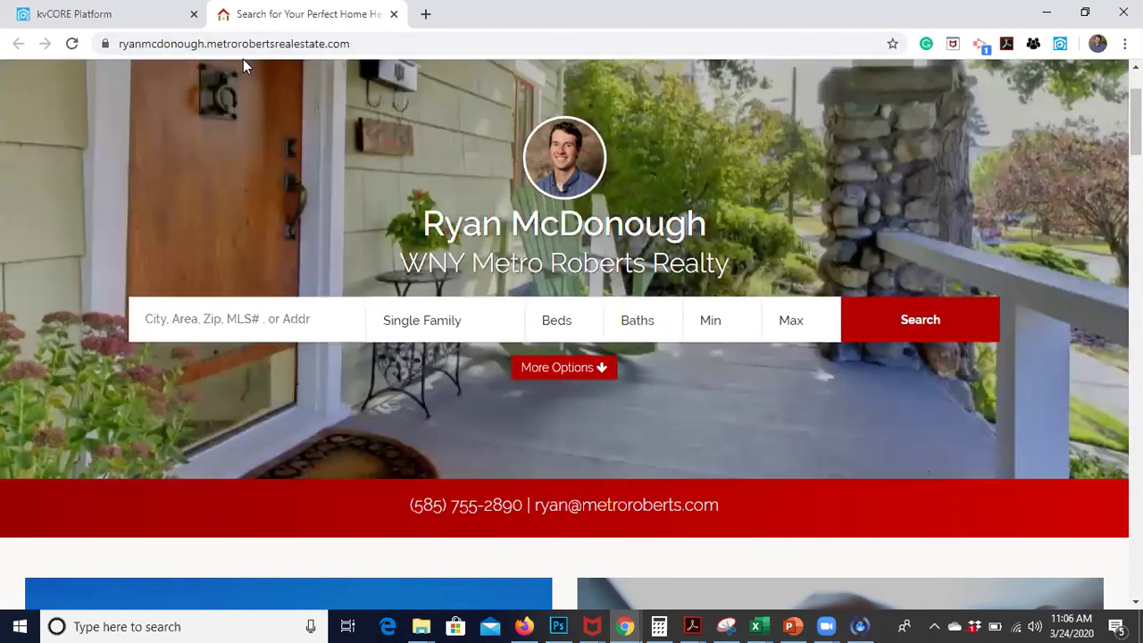
scroll(401, 199, down, 2)
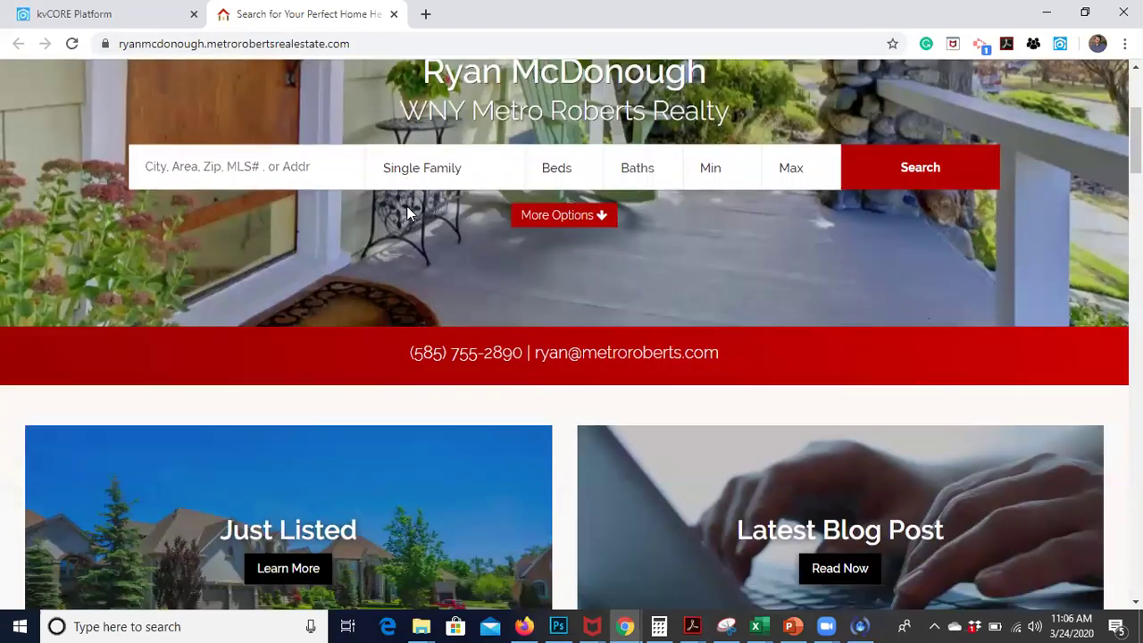
scroll(407, 206, up, 3)
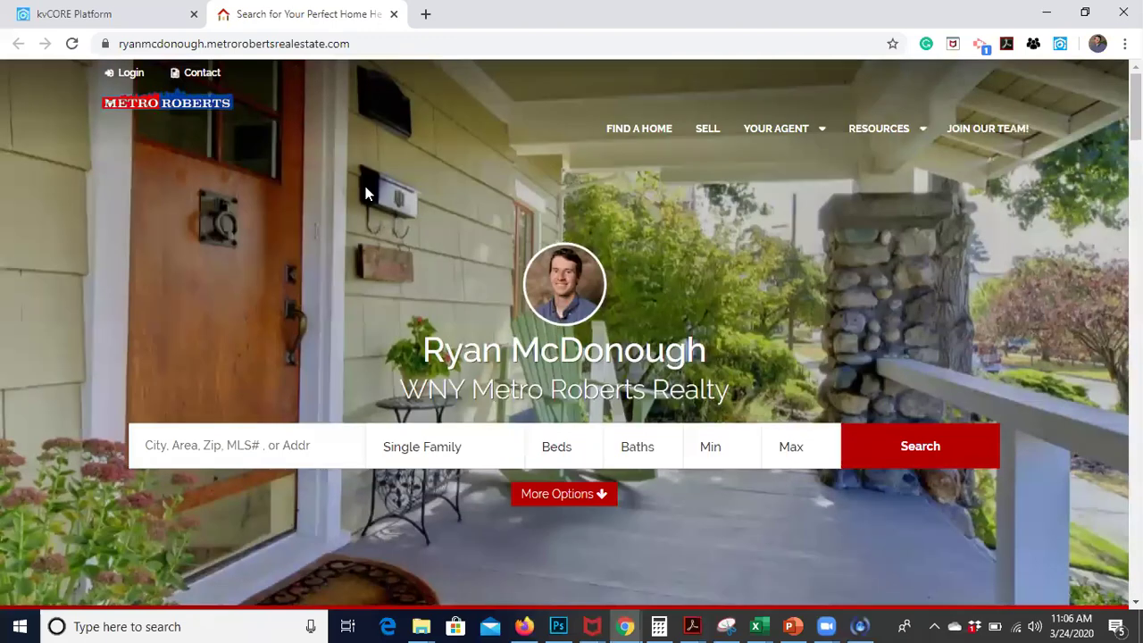
scroll(365, 194, down, 4)
scroll(365, 194, up, 5)
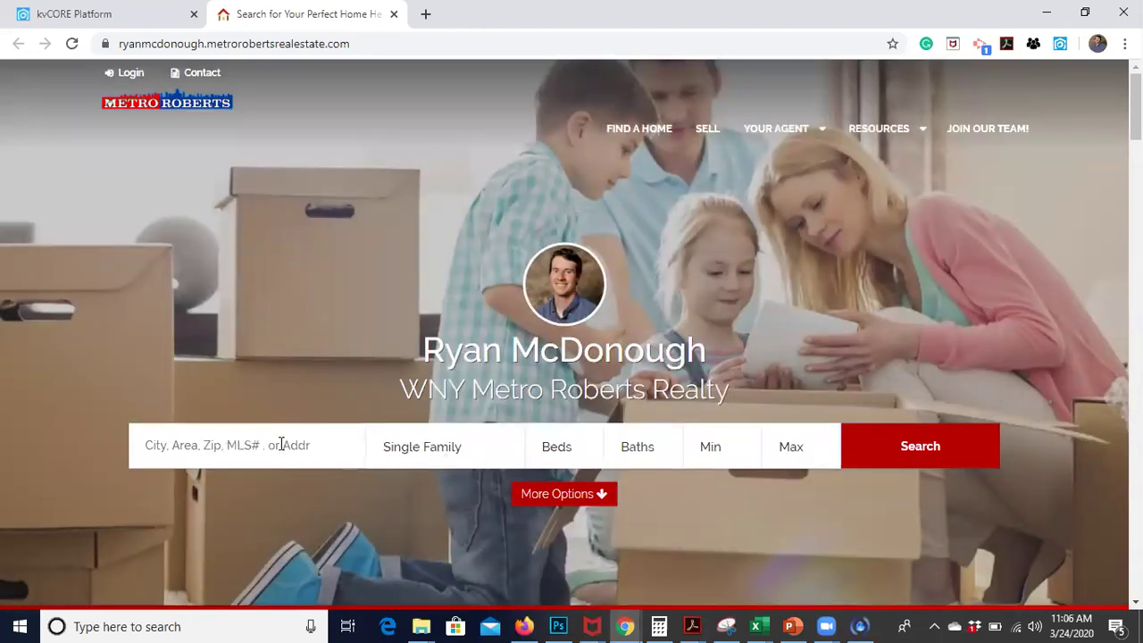
scroll(431, 453, down, 3)
scroll(431, 451, up, 2)
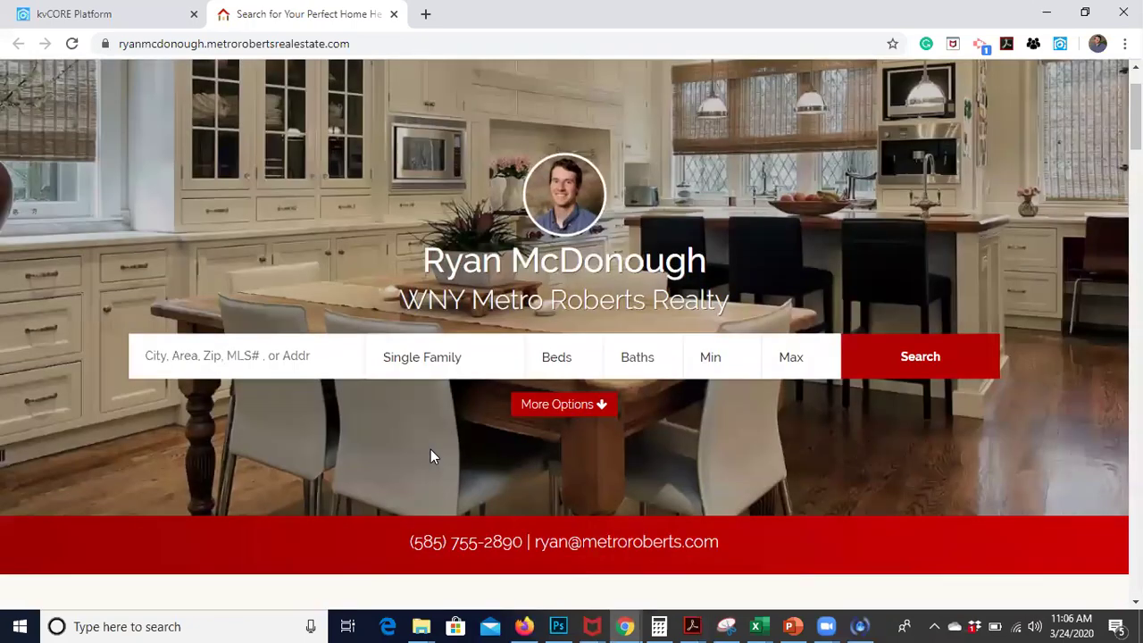
- Open the details of the $899,000 Amherst home in the homepage's Just Listed section
scroll(431, 455, down, 3)
scroll(431, 457, down, 3)
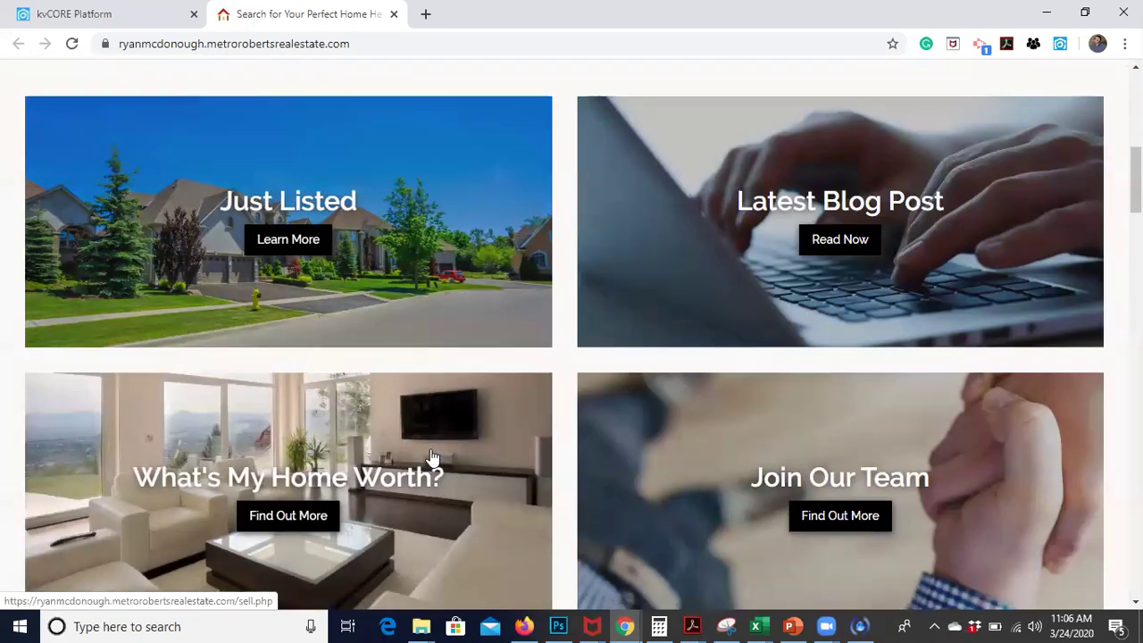
scroll(431, 457, down, 5)
scroll(431, 456, down, 3)
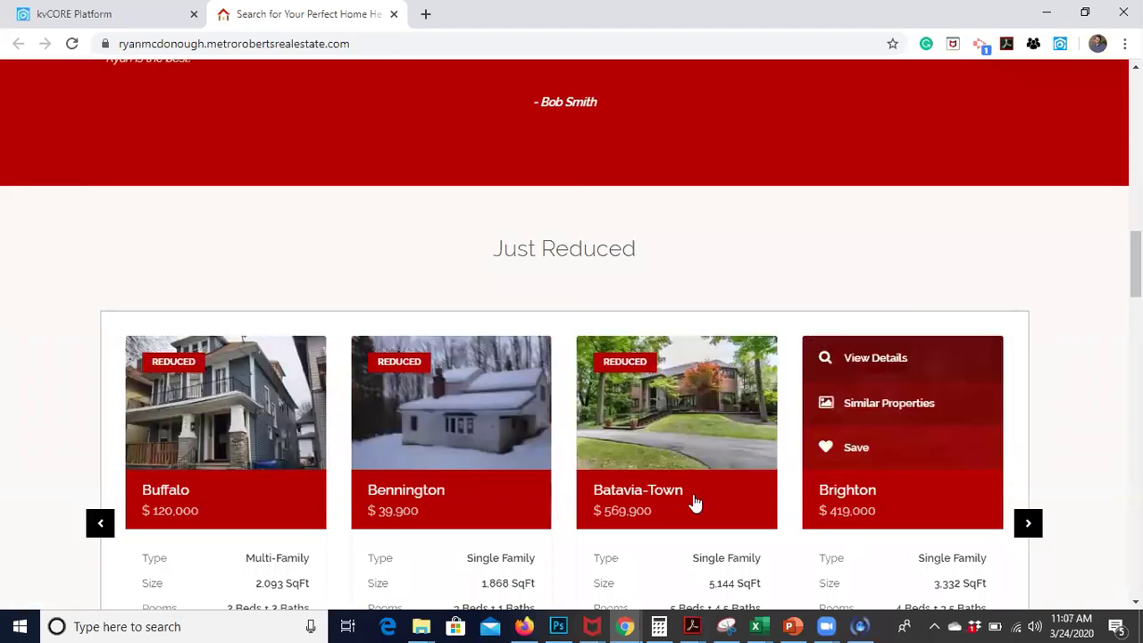
scroll(676, 501, down, 3)
scroll(676, 503, down, 3)
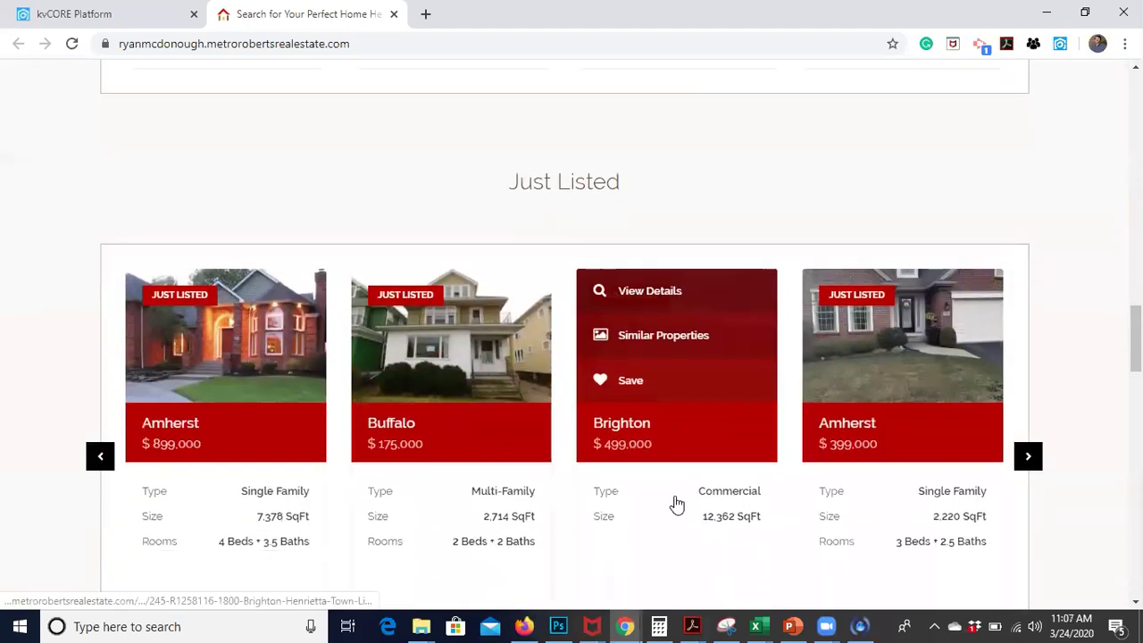
mouse_move(237, 339)
click(223, 302)
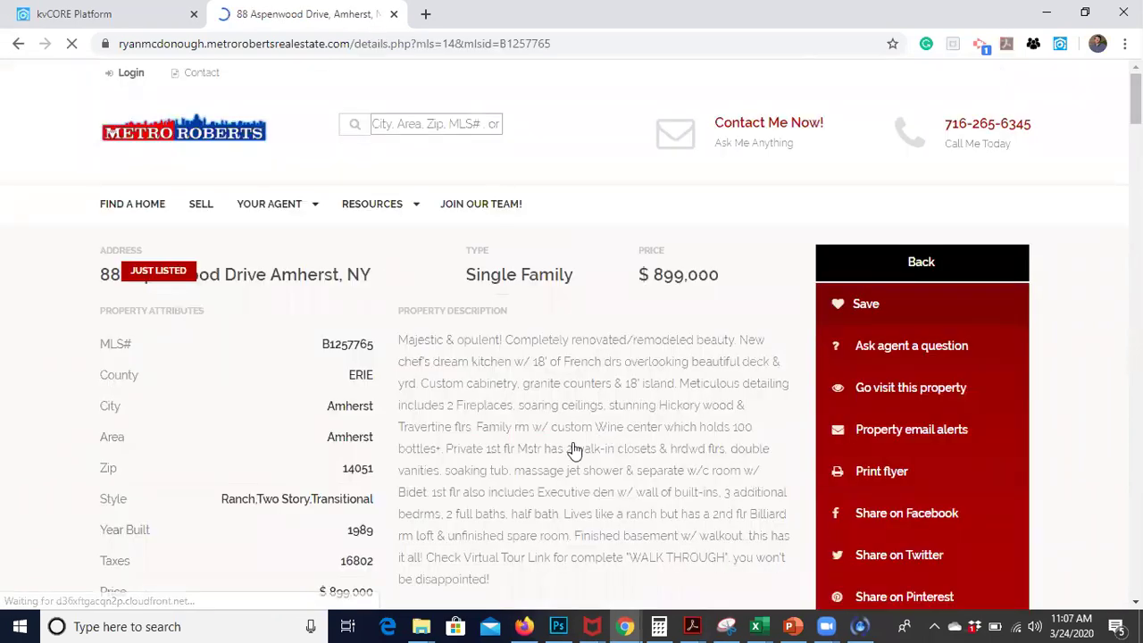
- Page through the Amherst listing's photo gallery and return to the website's homepage
scroll(572, 439, down, 2)
scroll(573, 443, down, 3)
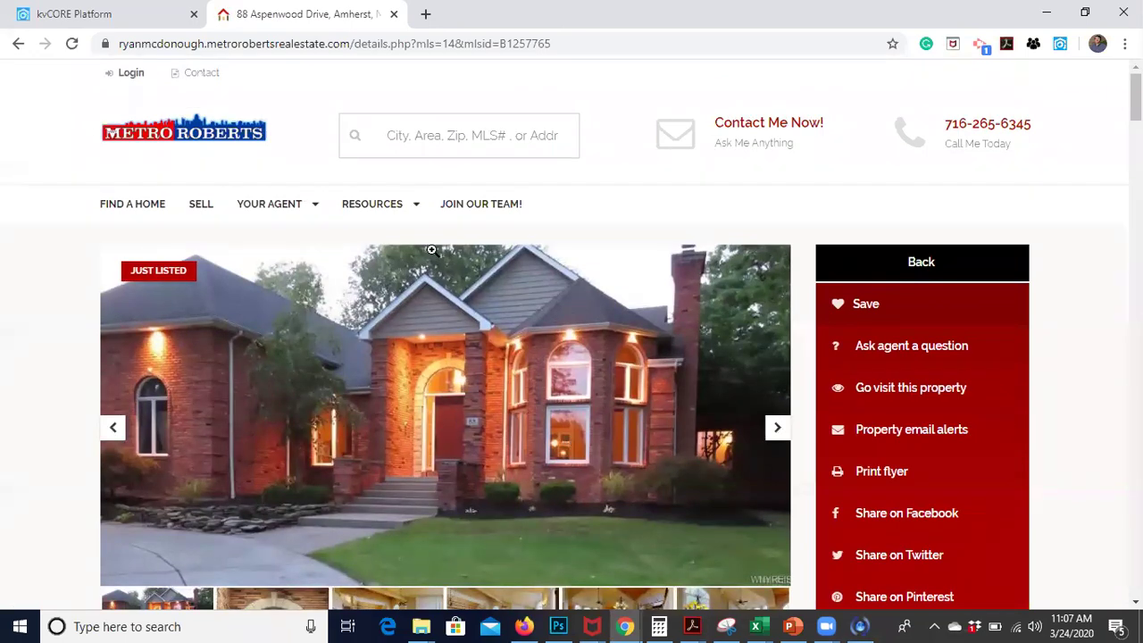
scroll(507, 400, down, 3)
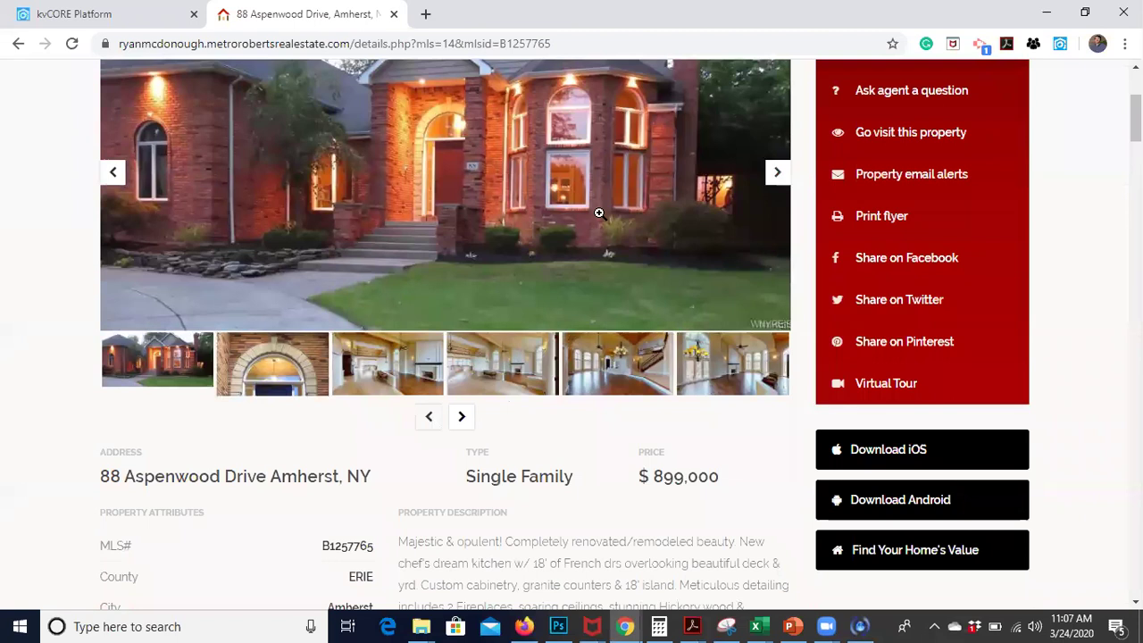
click(779, 183)
click(780, 182)
click(780, 182)
click(780, 182)
click(779, 180)
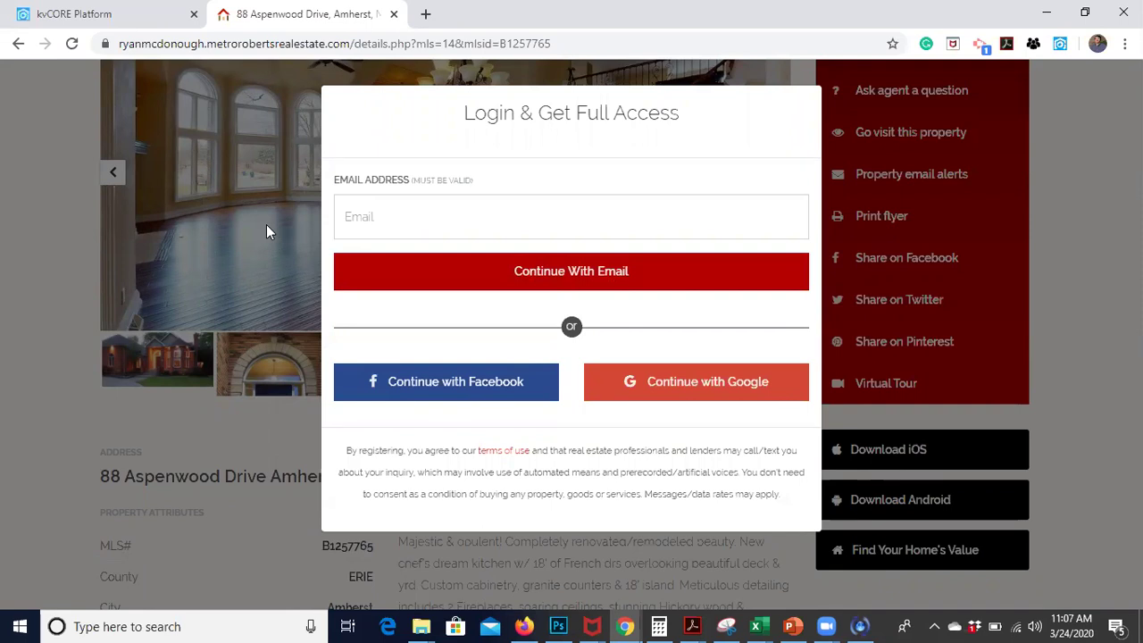
key(F5)
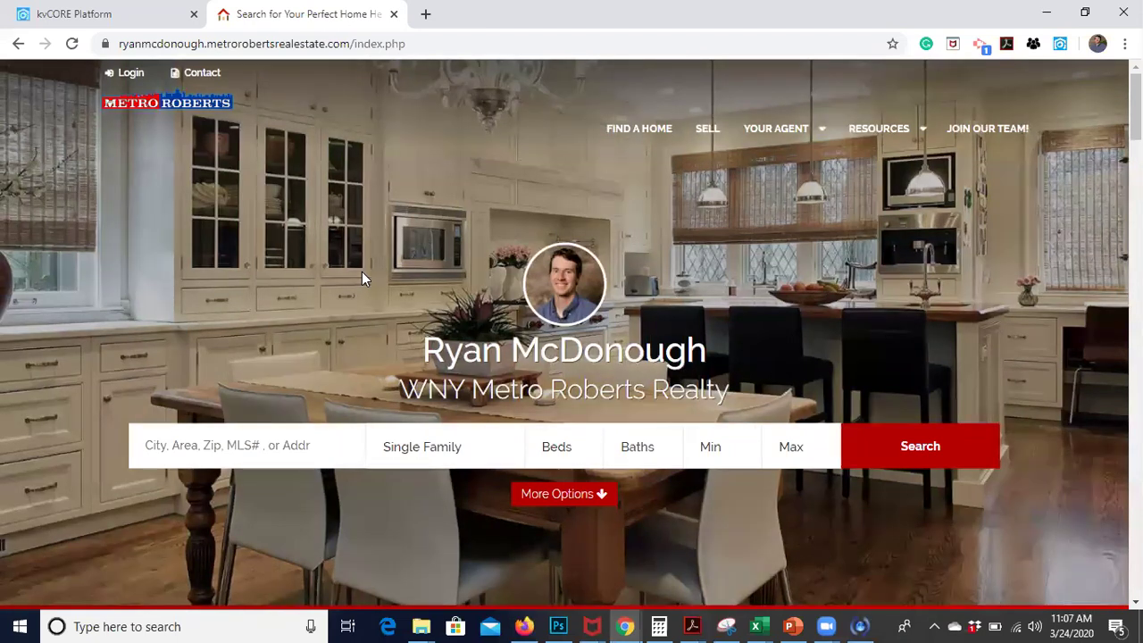
- Review the homepage's four call-to-action tiles and switch back to the agent's Website Manager in kvCORE
scroll(314, 204, down, 4)
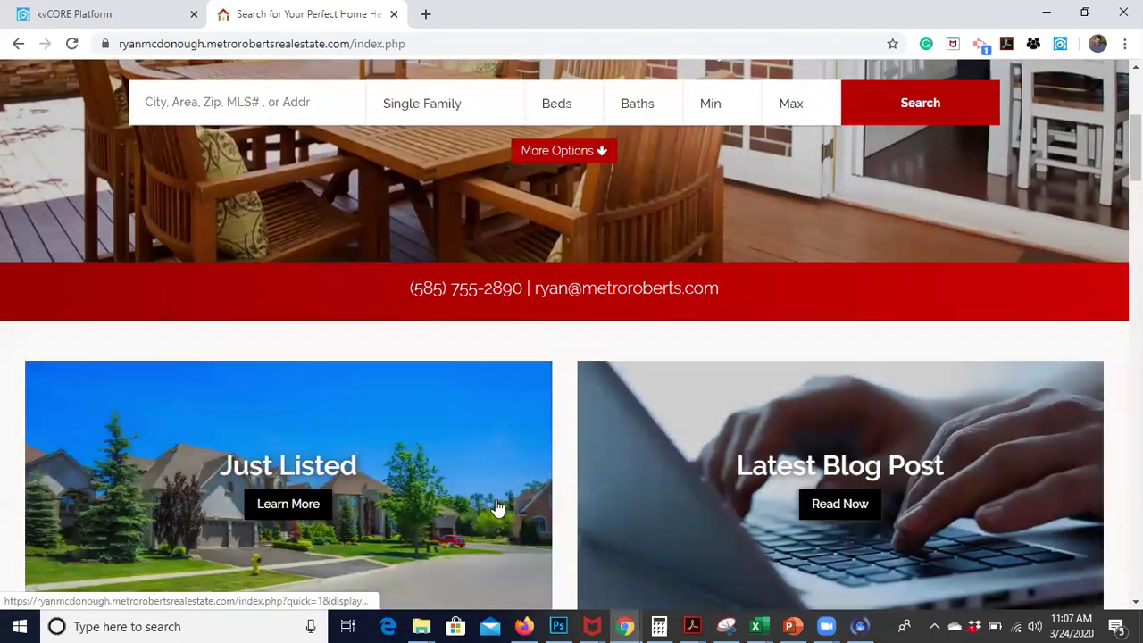
scroll(496, 507, down, 3)
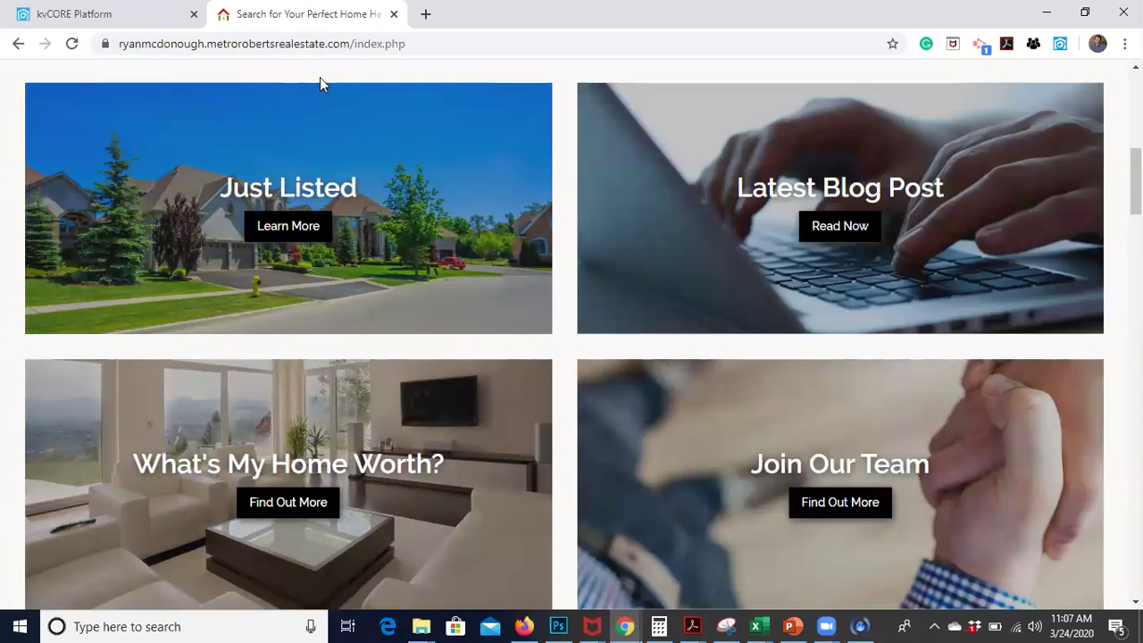
click(111, 12)
click(357, 14)
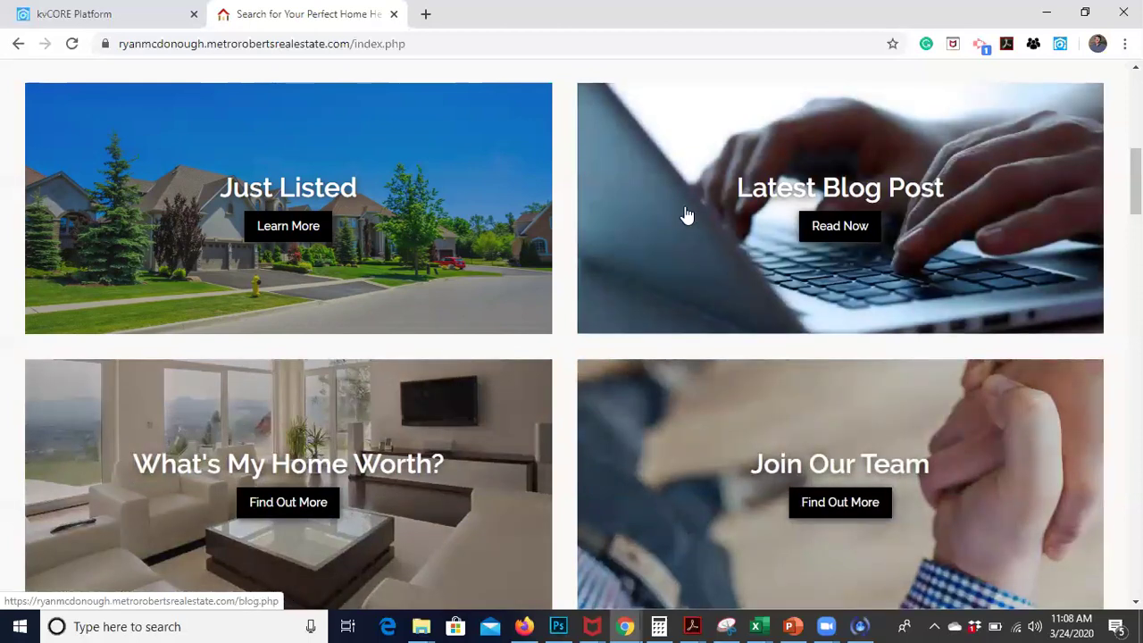
click(114, 16)
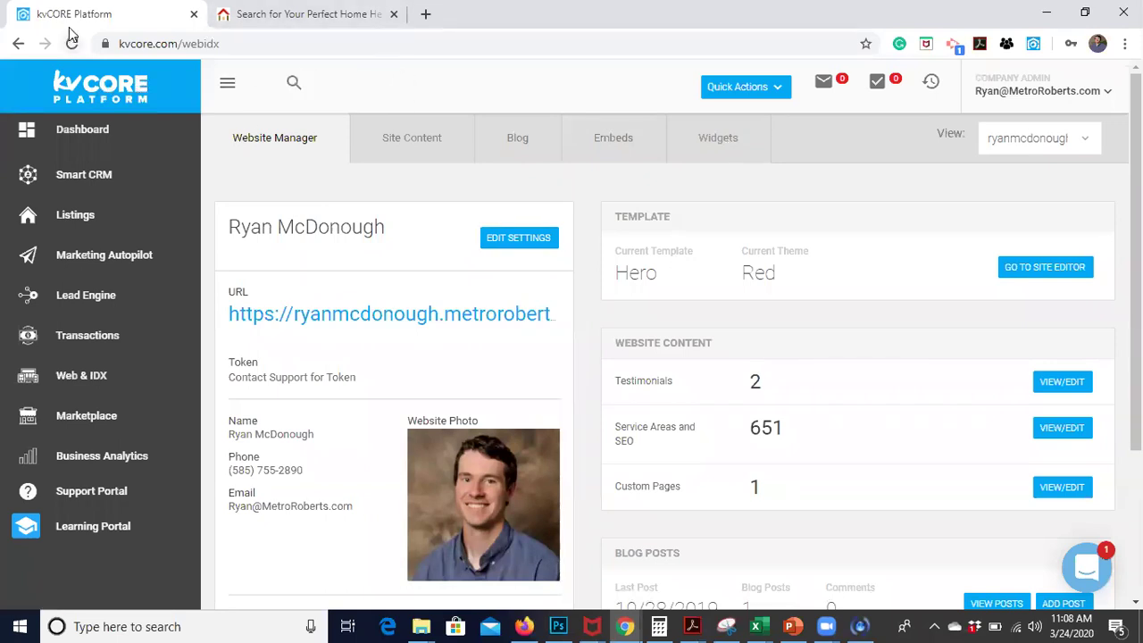
click(223, 12)
click(115, 20)
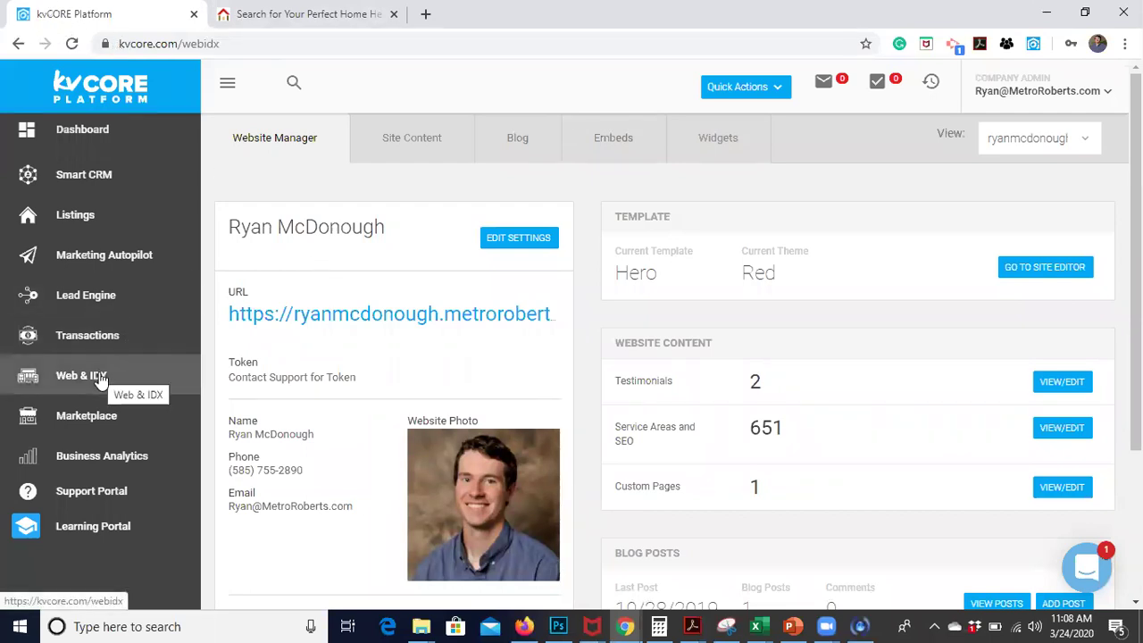
- Open the website's Widgets page and review the My Widgets and Default Widgets sections
click(719, 137)
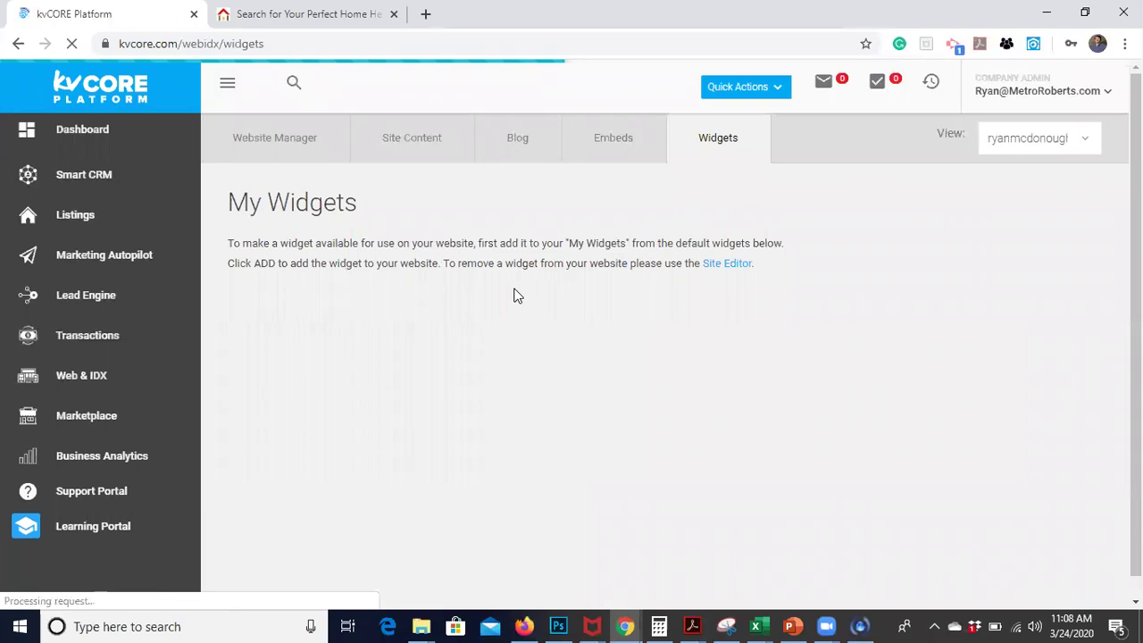
scroll(514, 296, down, 1)
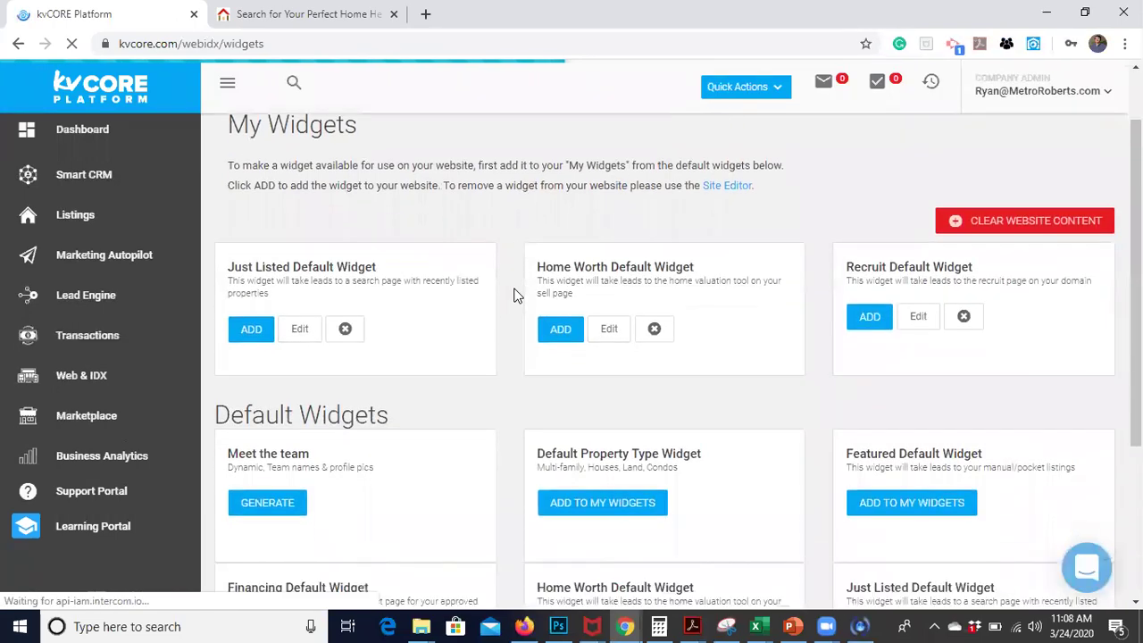
scroll(514, 295, down, 1)
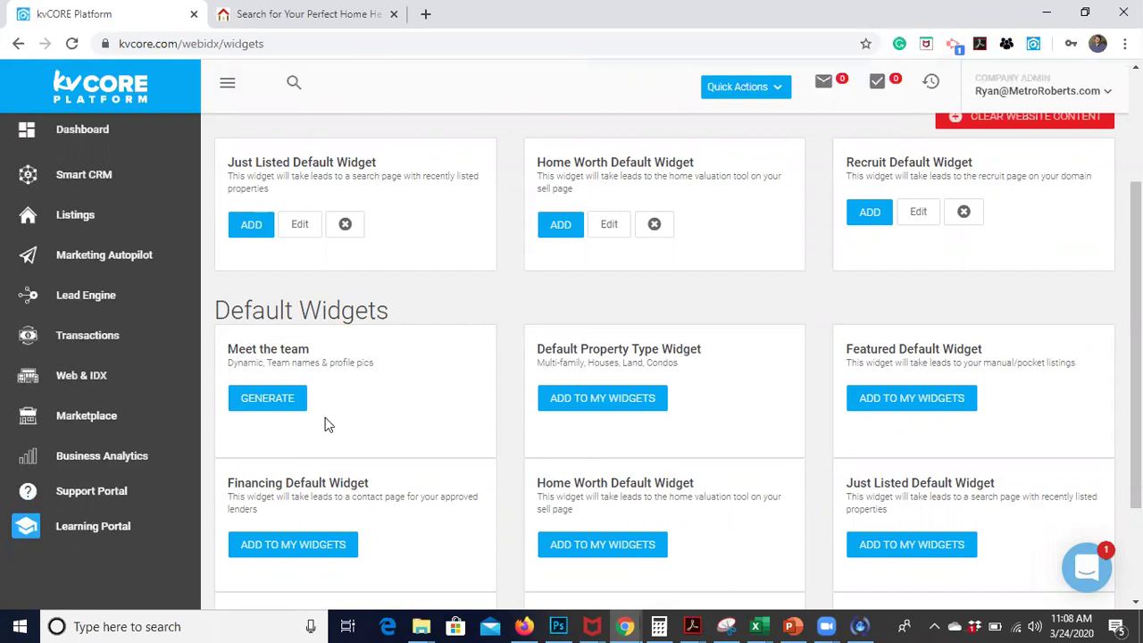
scroll(545, 464, down, 1)
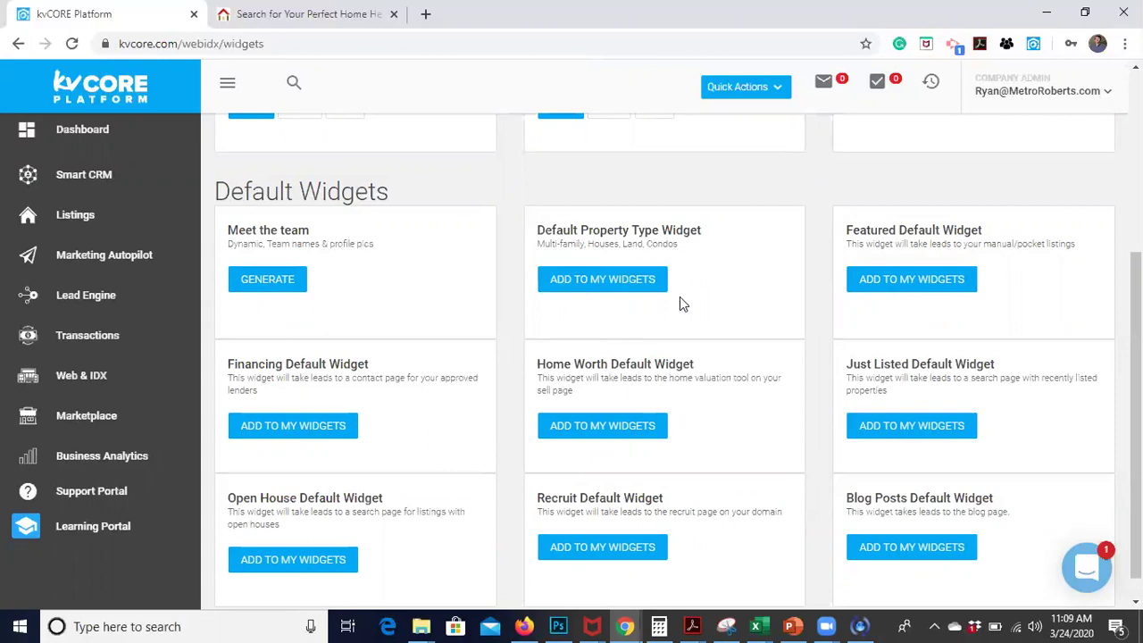
scroll(680, 303, down, 1)
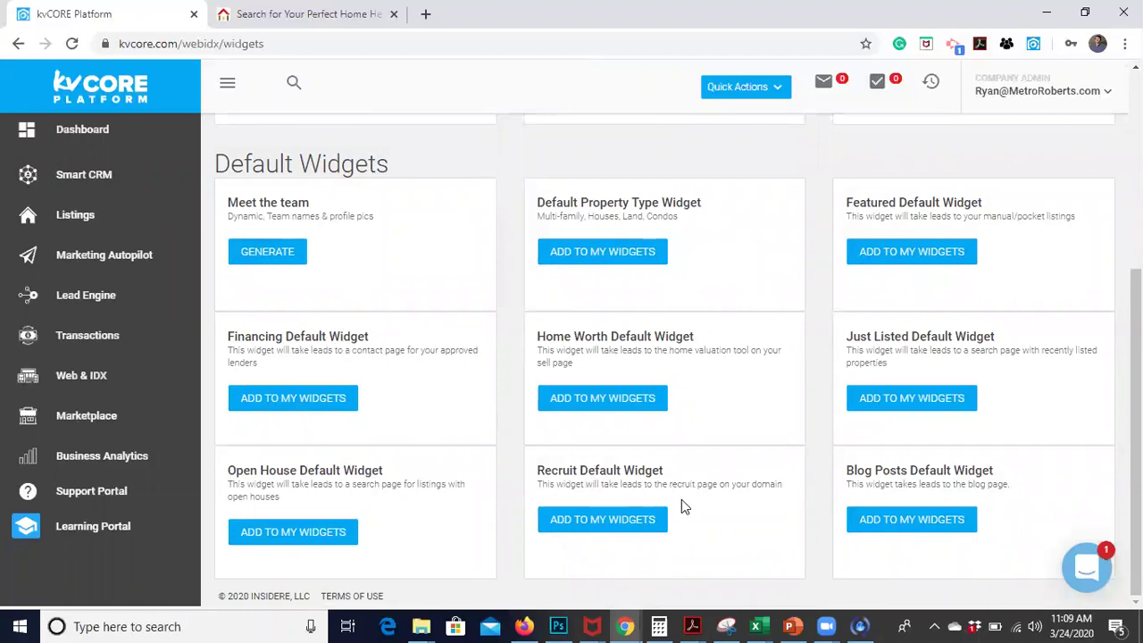
click(632, 408)
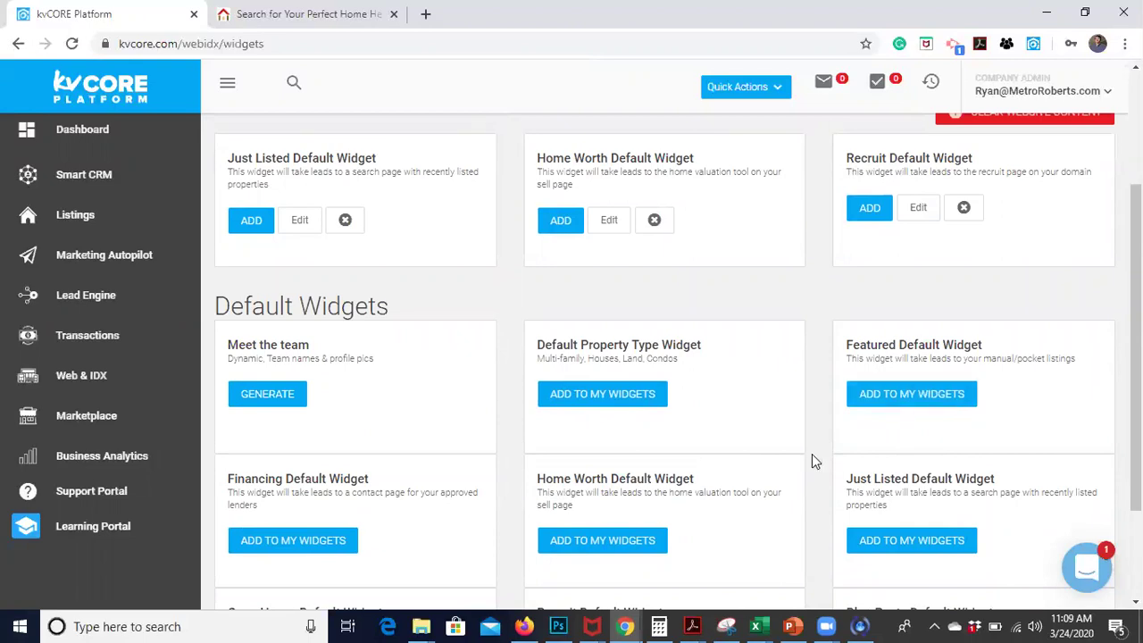
scroll(811, 457, down, 2)
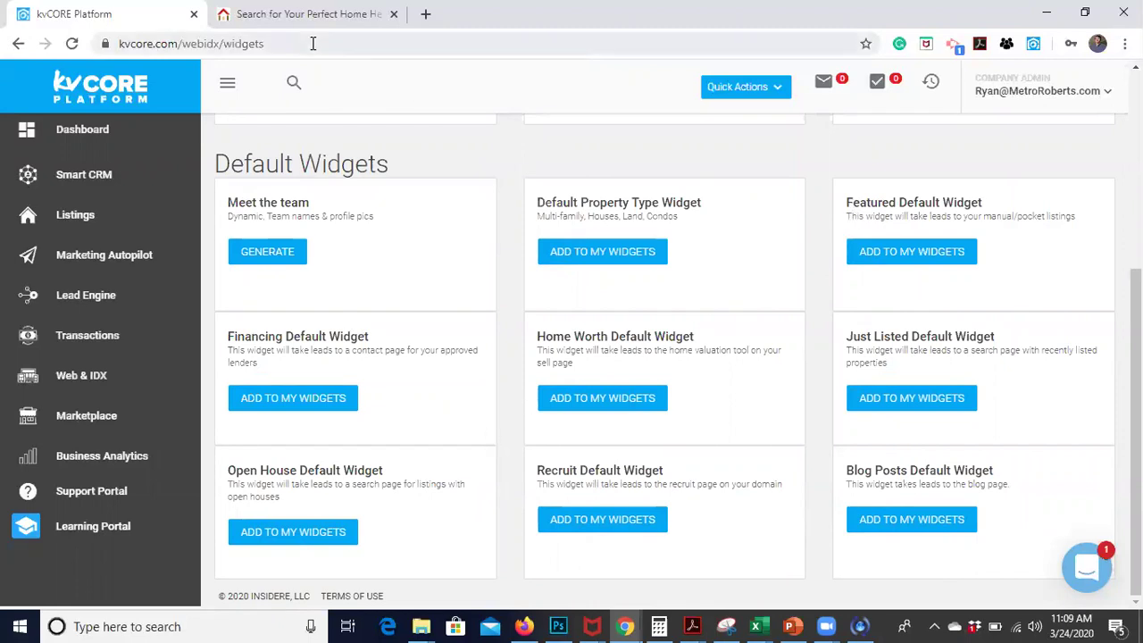
- Compare the call-to-action tiles on the public homepage with the widgets offered on the kvCORE Widgets page
key(ctrl+Tab)
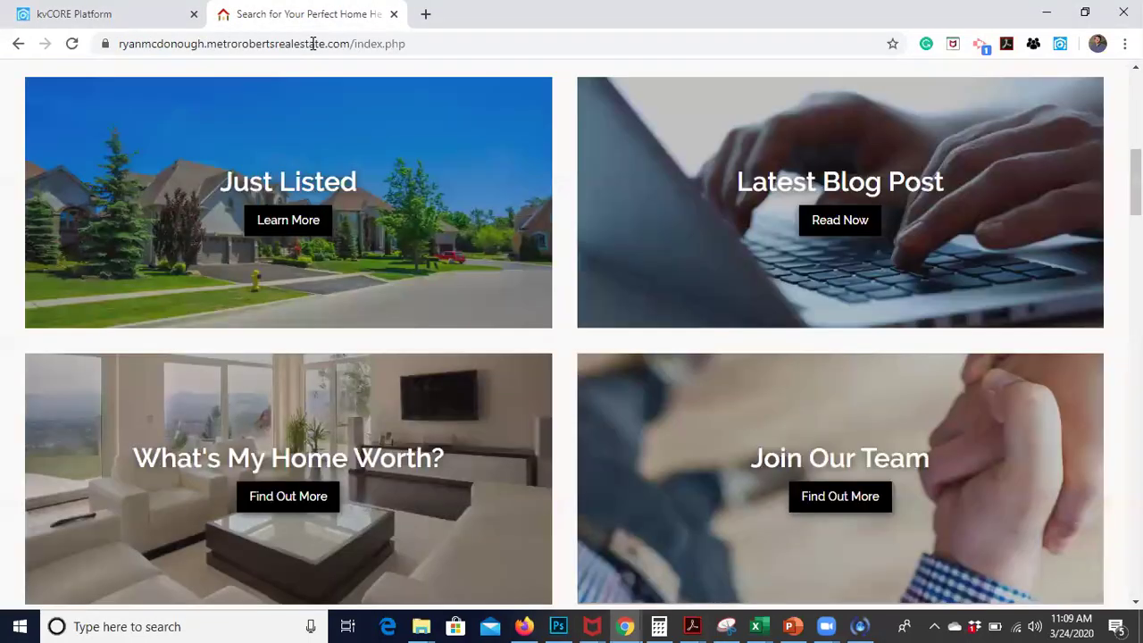
click(107, 17)
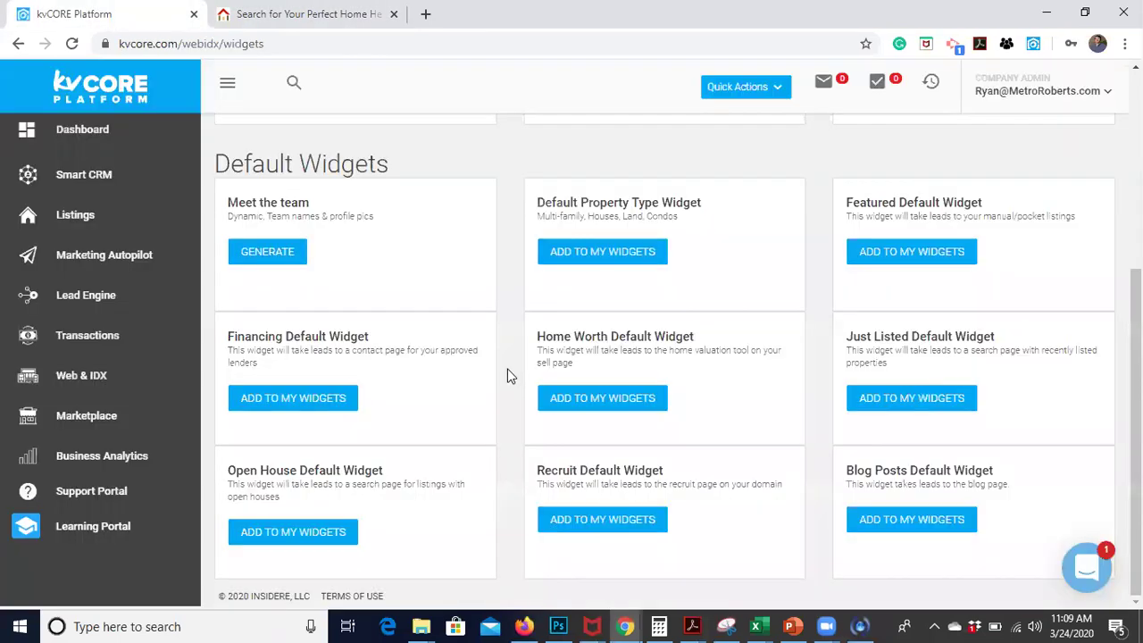
scroll(508, 369, up, 4)
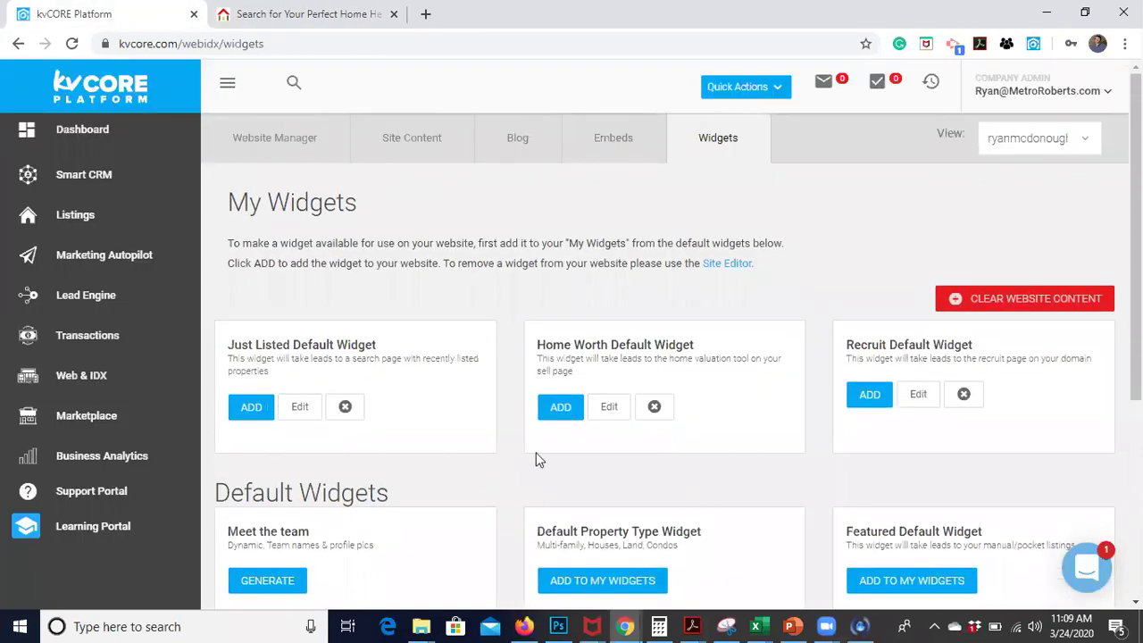
click(304, 15)
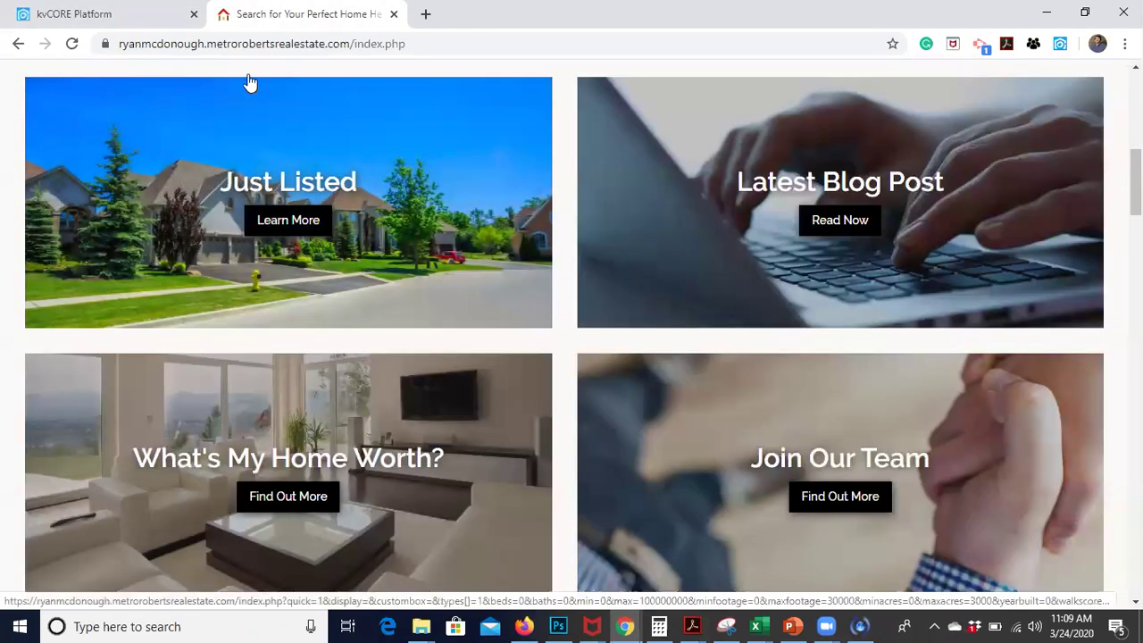
click(152, 18)
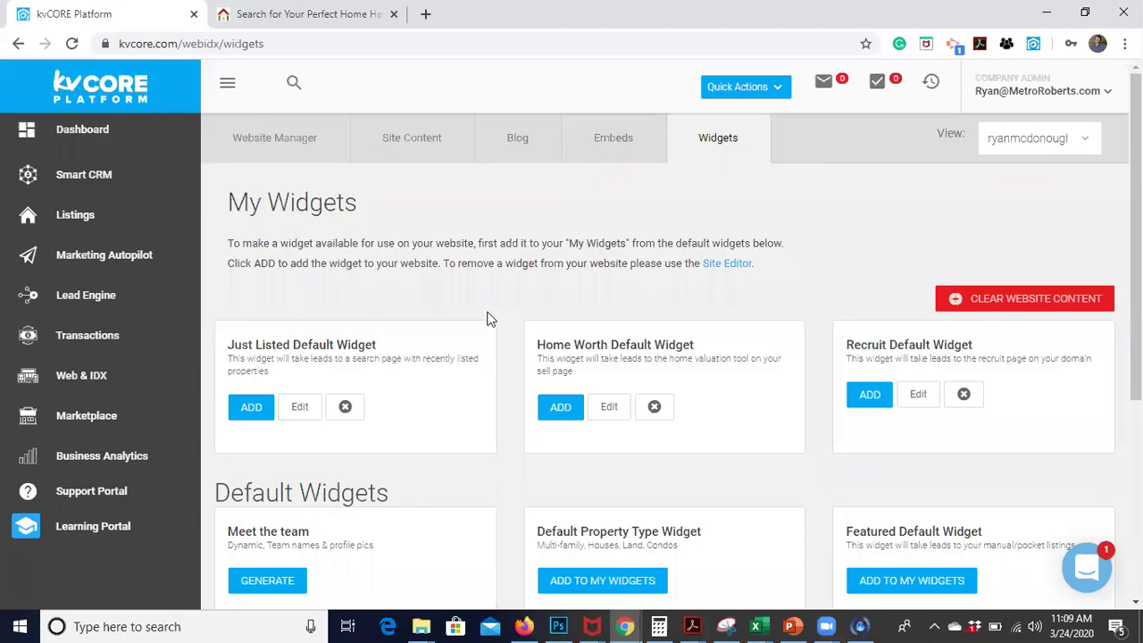
scroll(438, 413, down, 3)
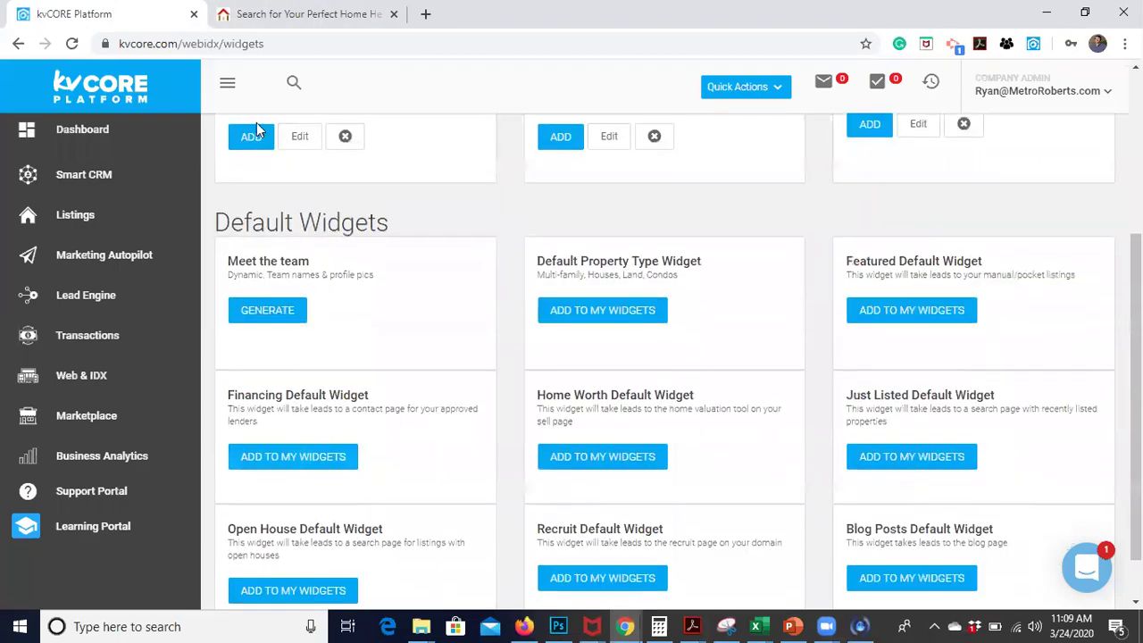
key(ctrl+Tab)
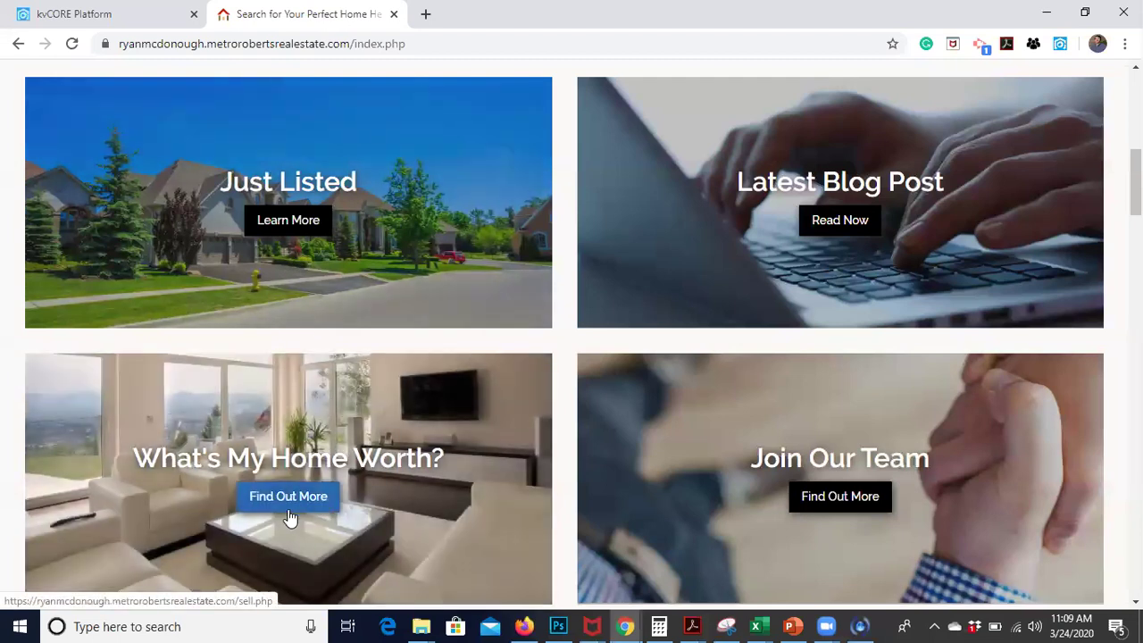
click(107, 14)
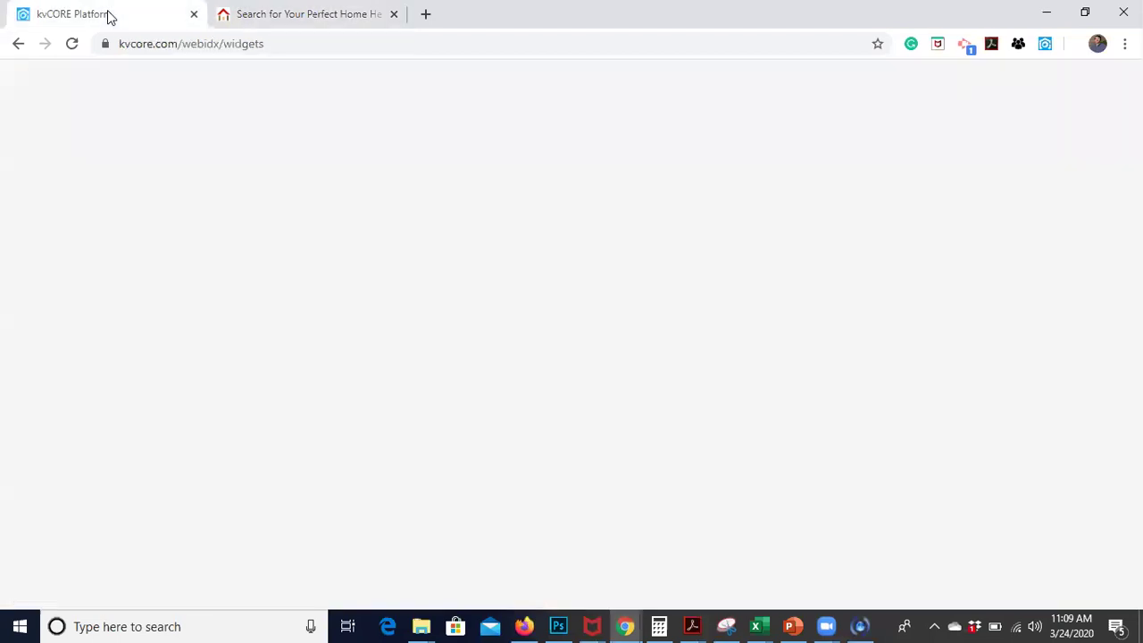
scroll(384, 320, up, 3)
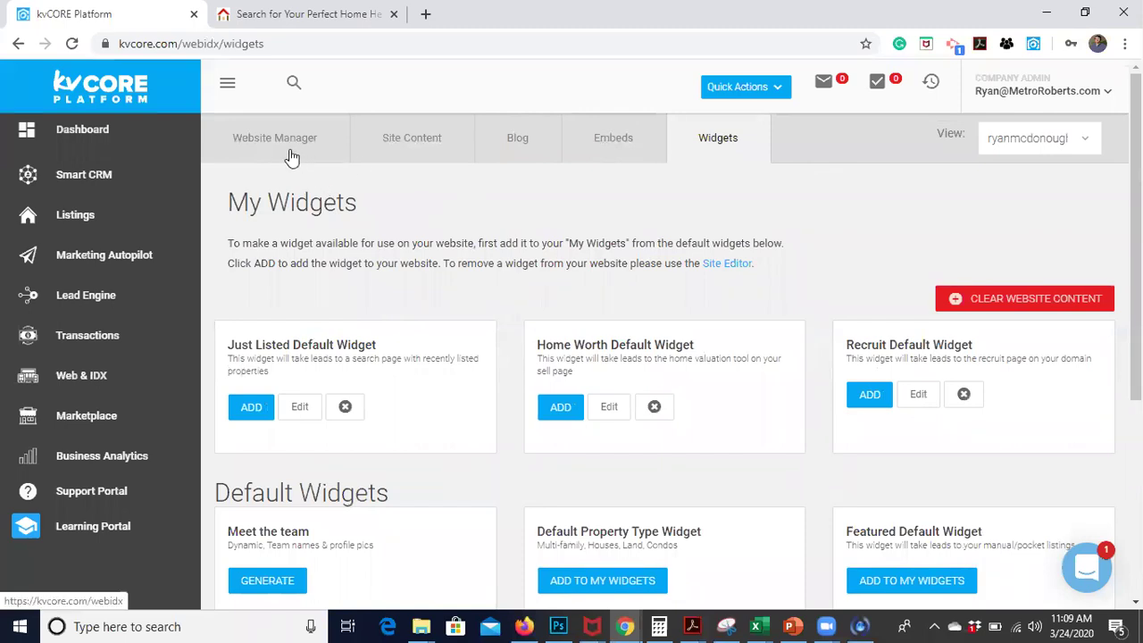
- Open the site editor from the Website Manager and go to the homepage's editable tile section
click(291, 157)
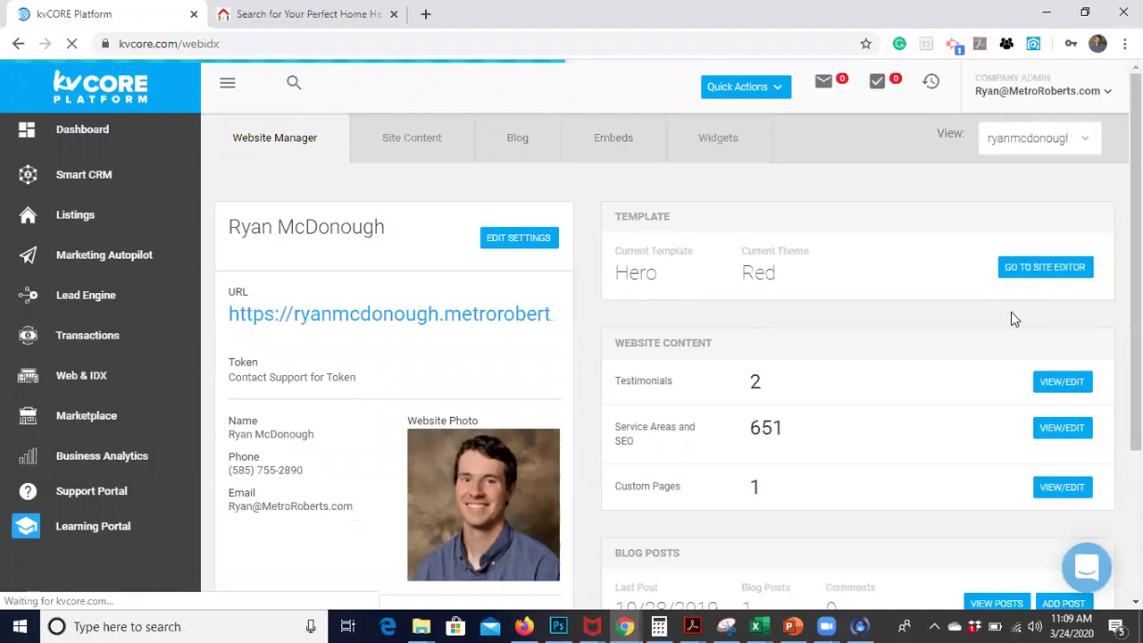
click(1063, 269)
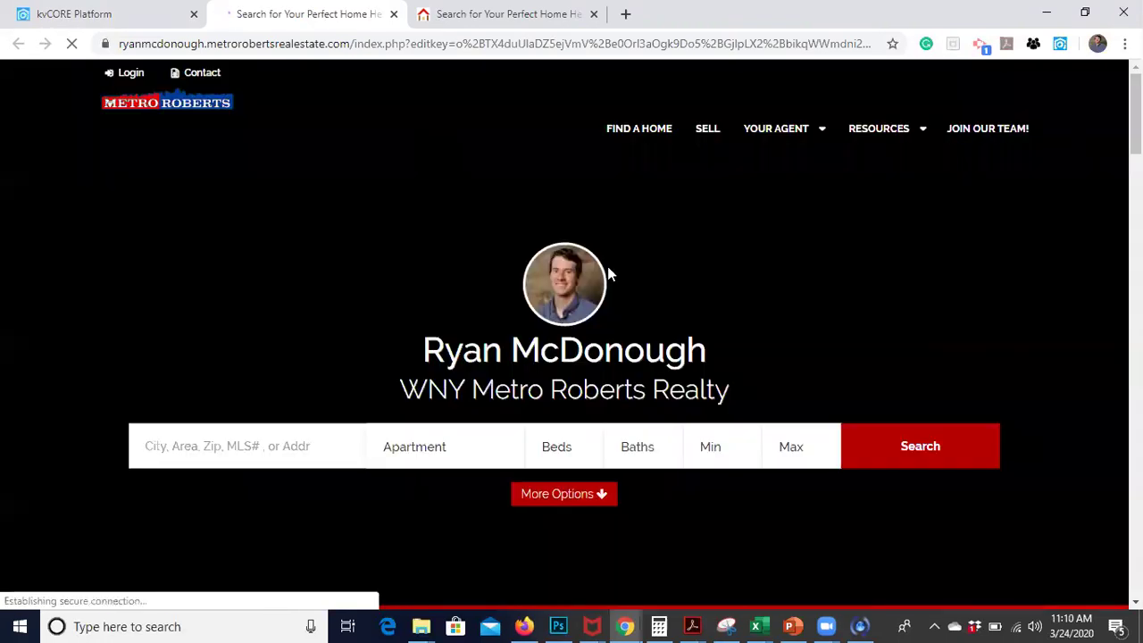
scroll(607, 266, down, 5)
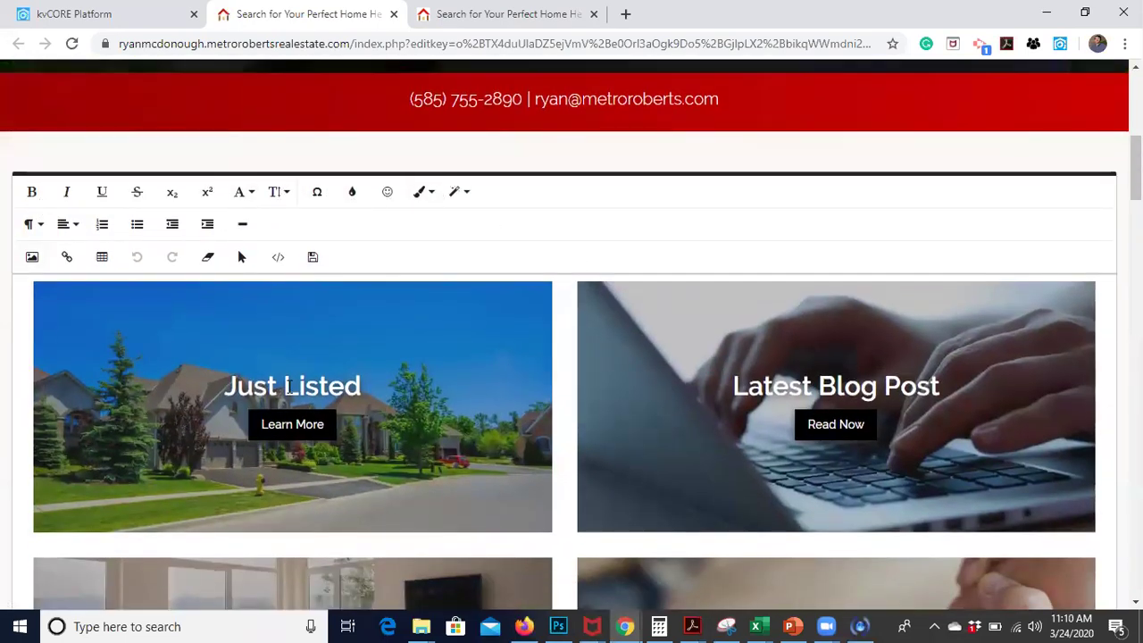
- Place the text cursor in the Just Listed and Latest Blog Post tile titles, and select all content in the tile editor
click(254, 387)
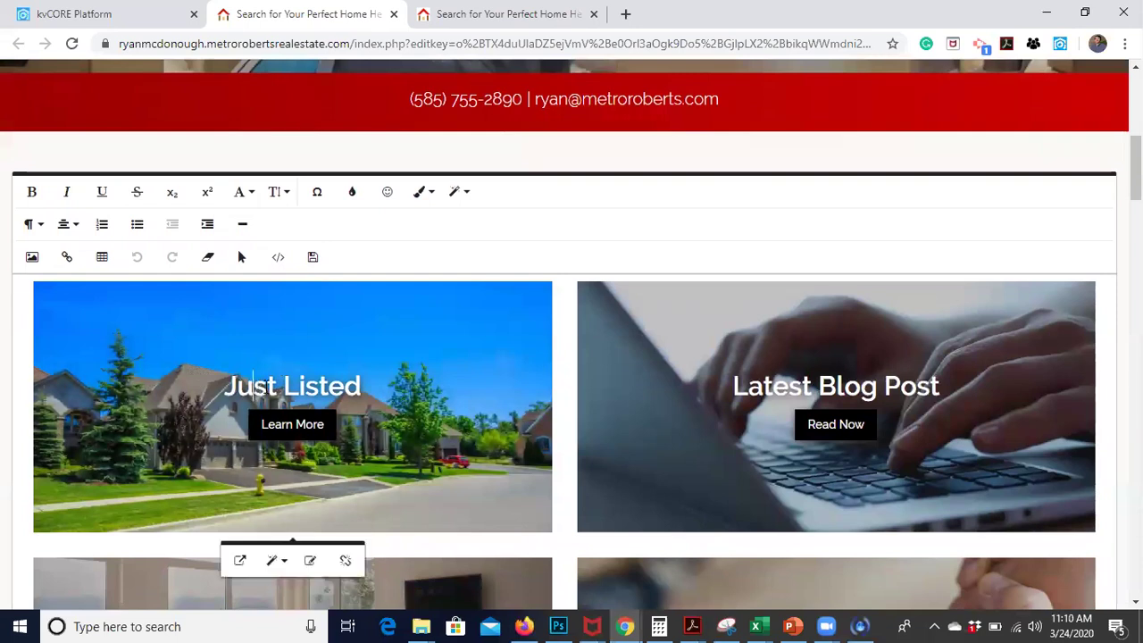
click(305, 385)
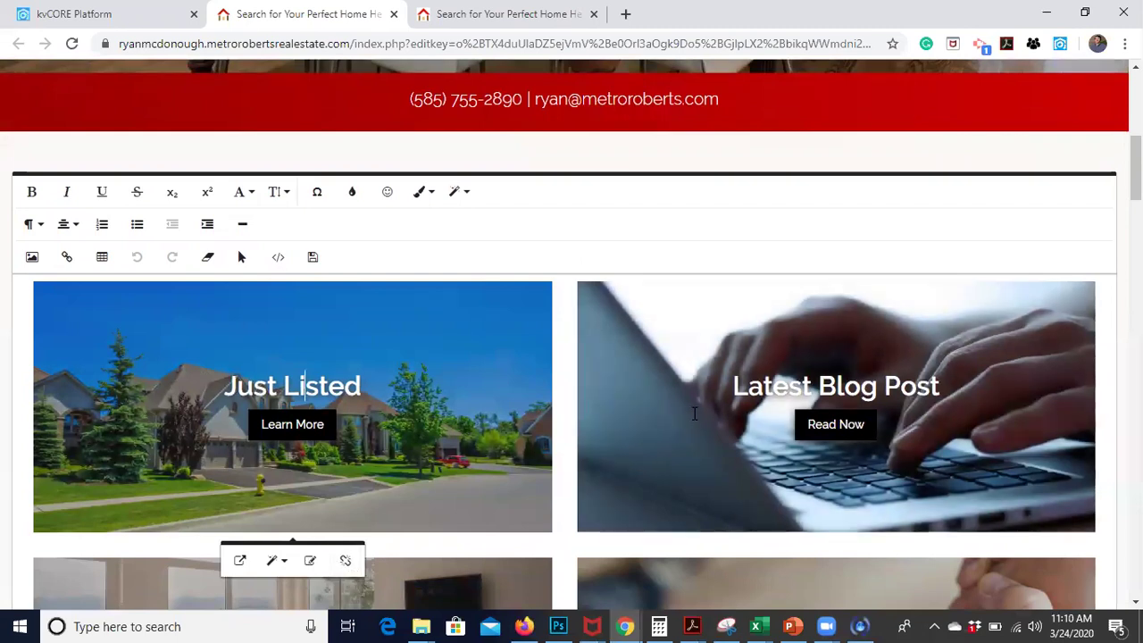
click(788, 386)
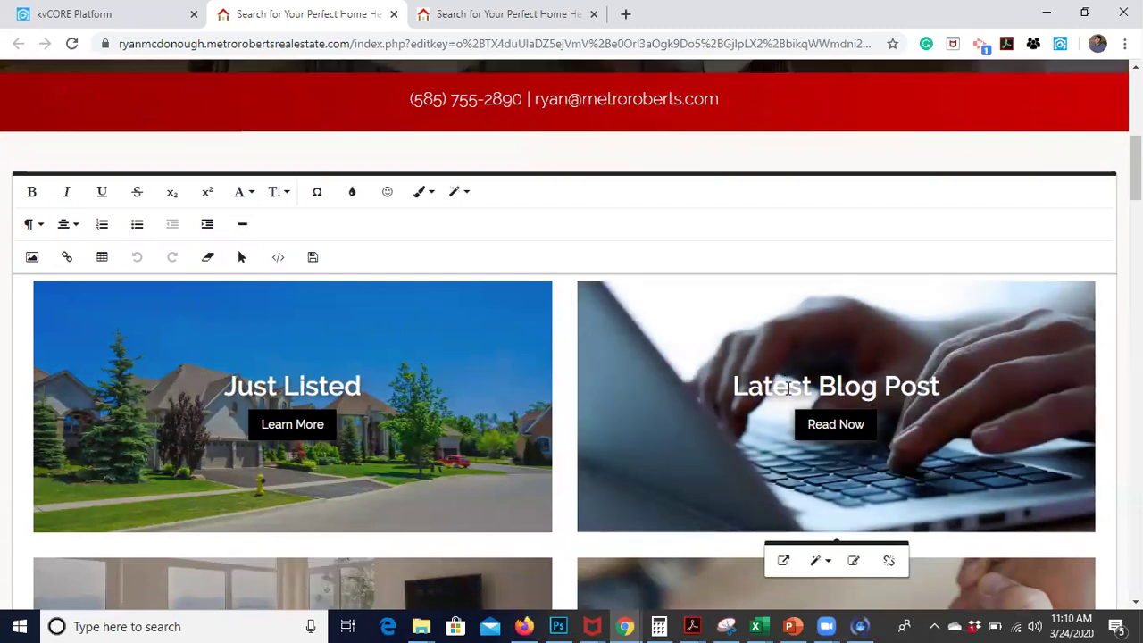
scroll(782, 487, down, 2)
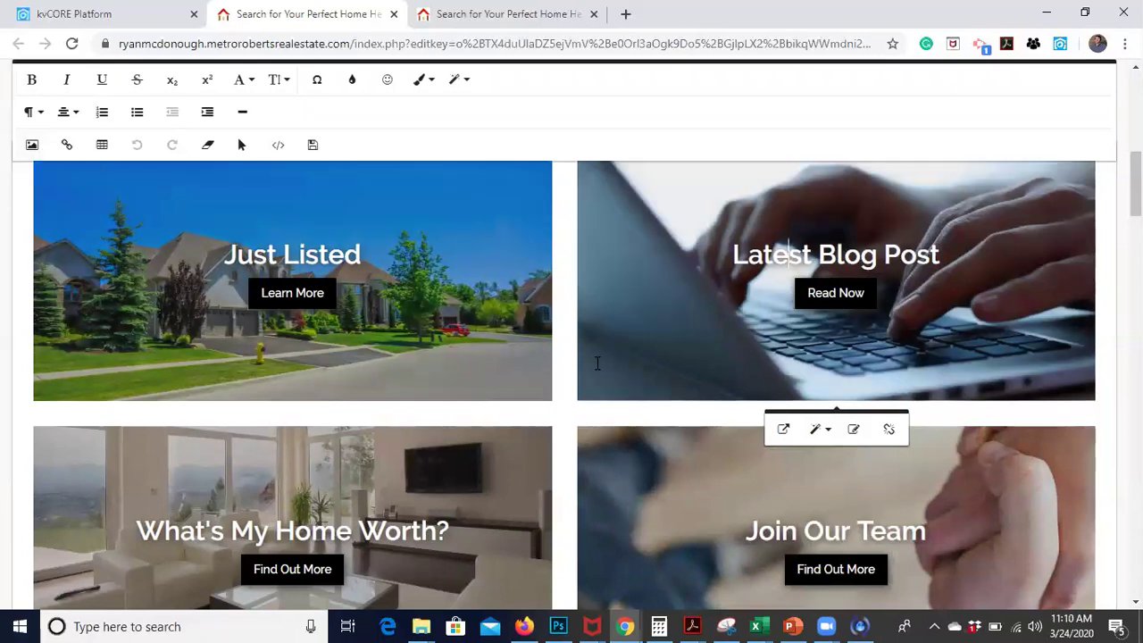
click(240, 145)
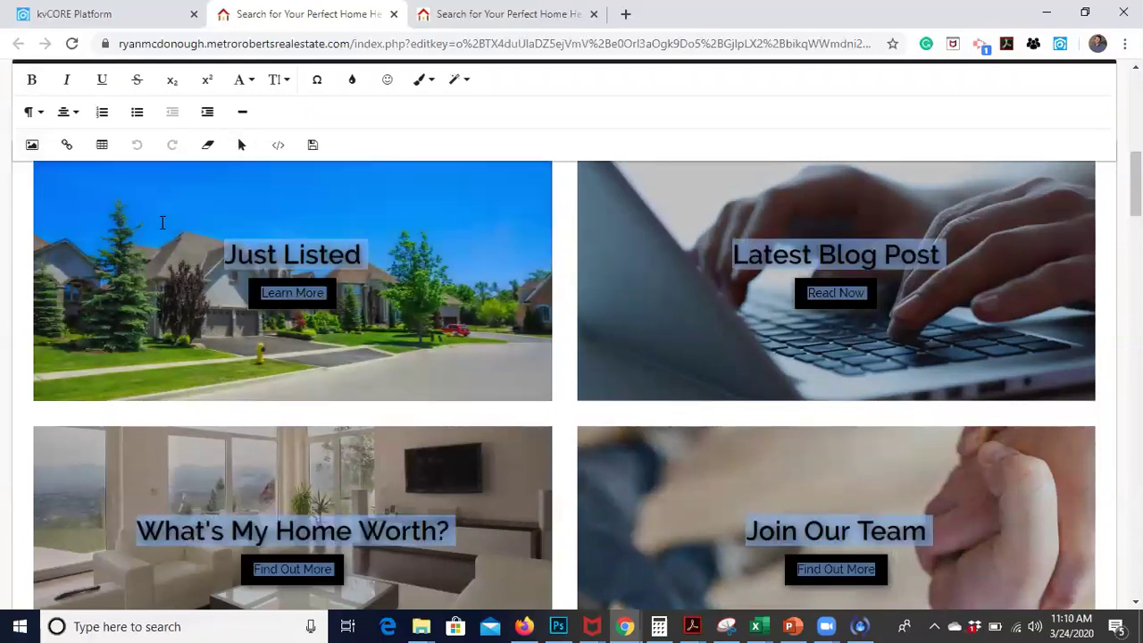
- Examine the editable homepage from the search banner through the tile editor to the Testimonials section
scroll(581, 393, down, 3)
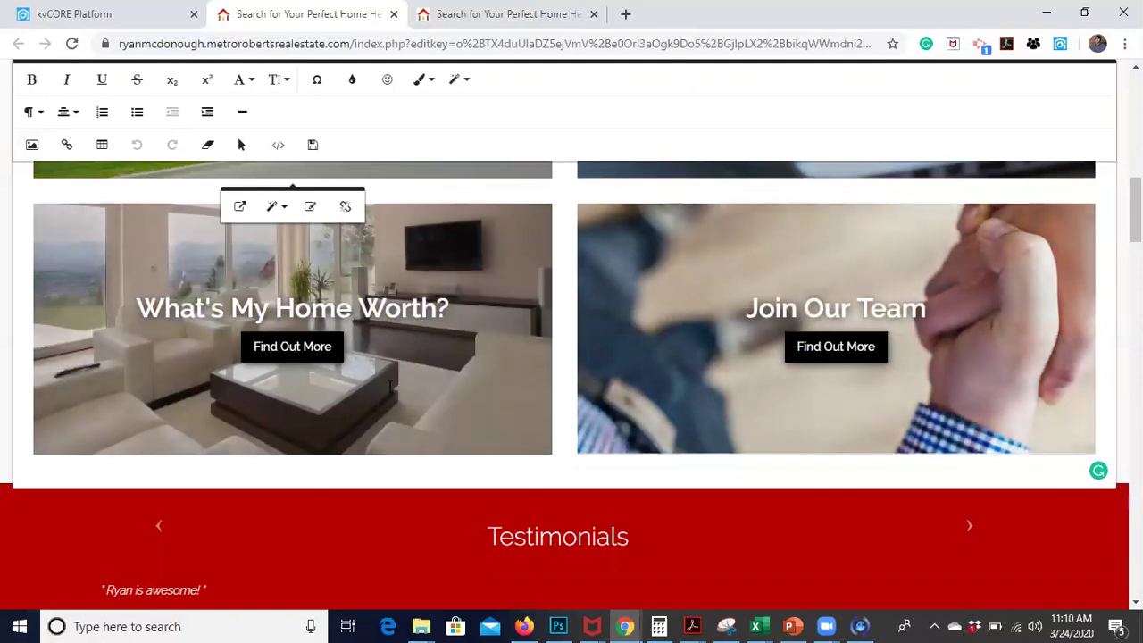
scroll(571, 454, up, 3)
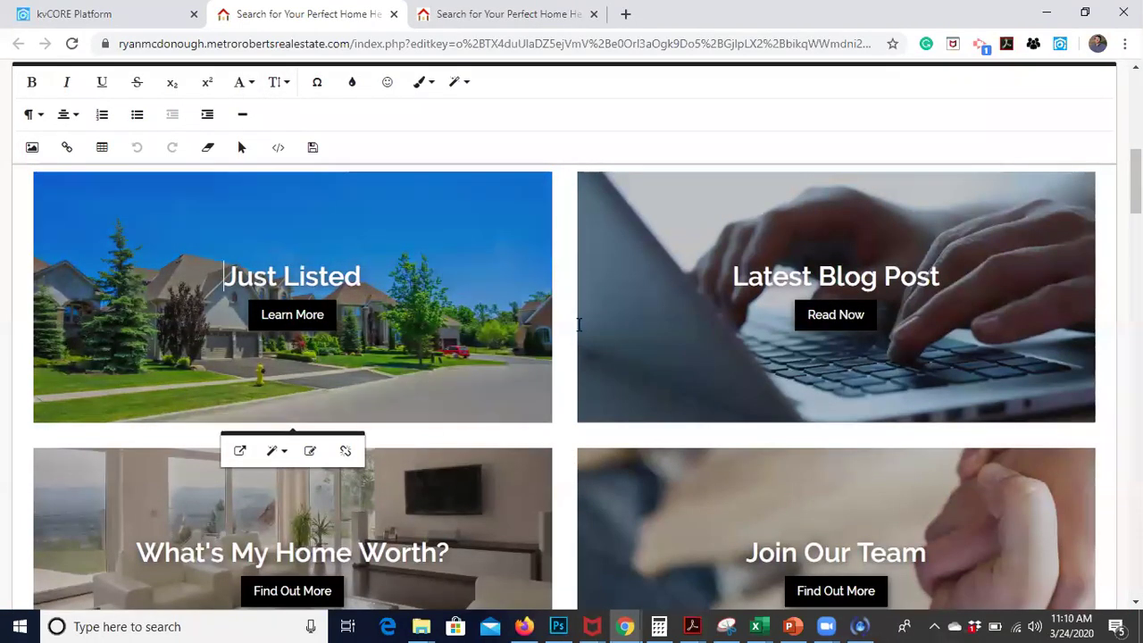
scroll(525, 366, up, 4)
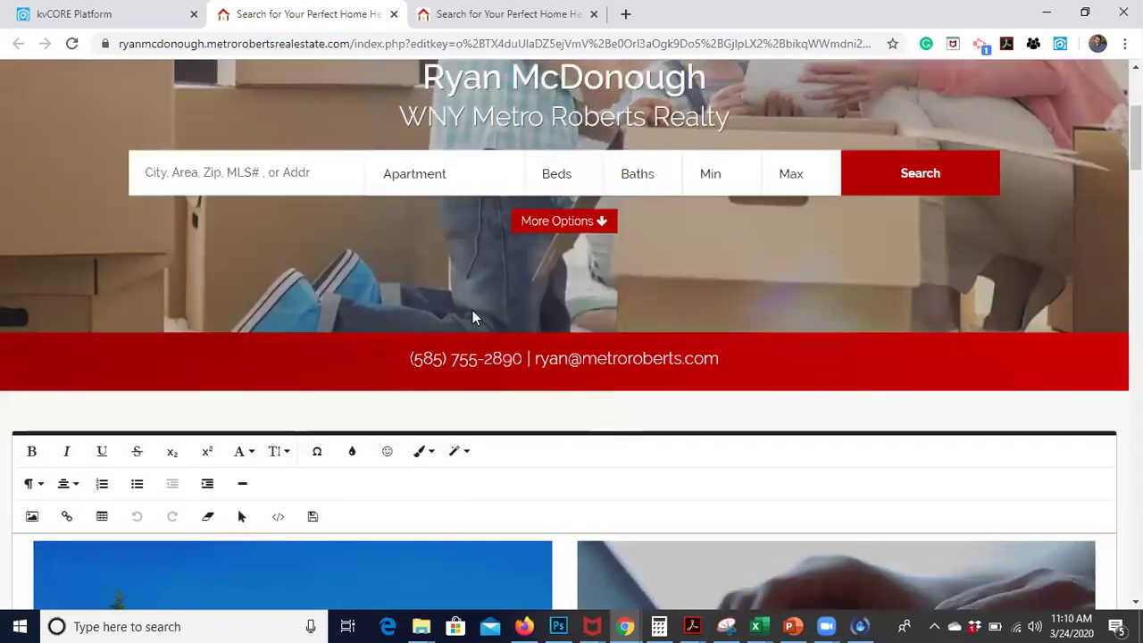
scroll(525, 366, up, 3)
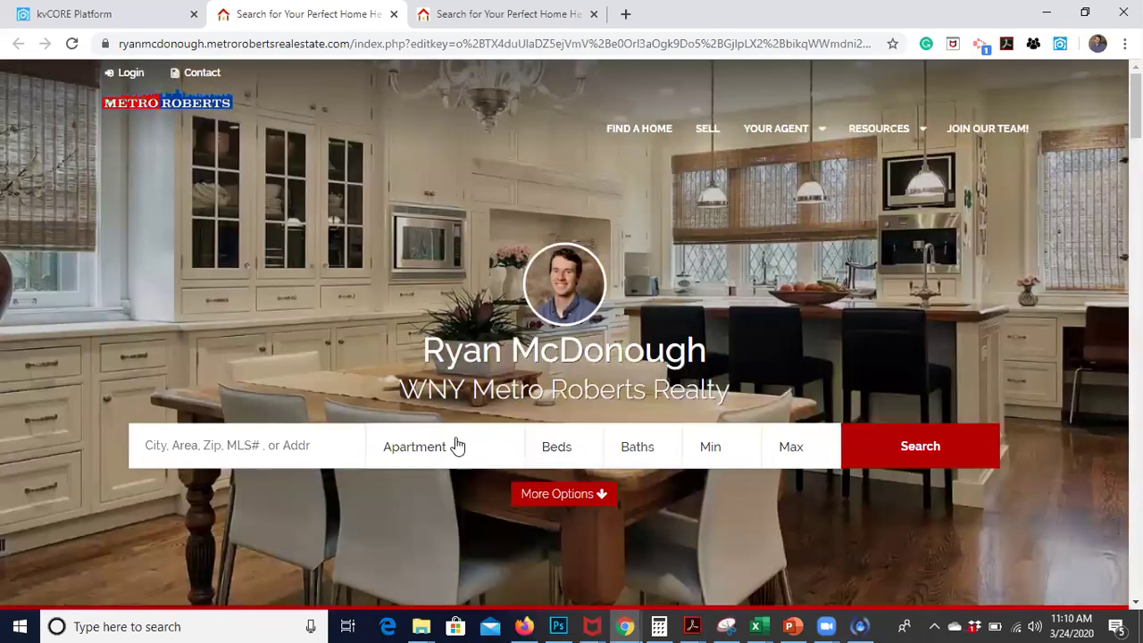
scroll(455, 447, down, 15)
scroll(268, 473, up, 12)
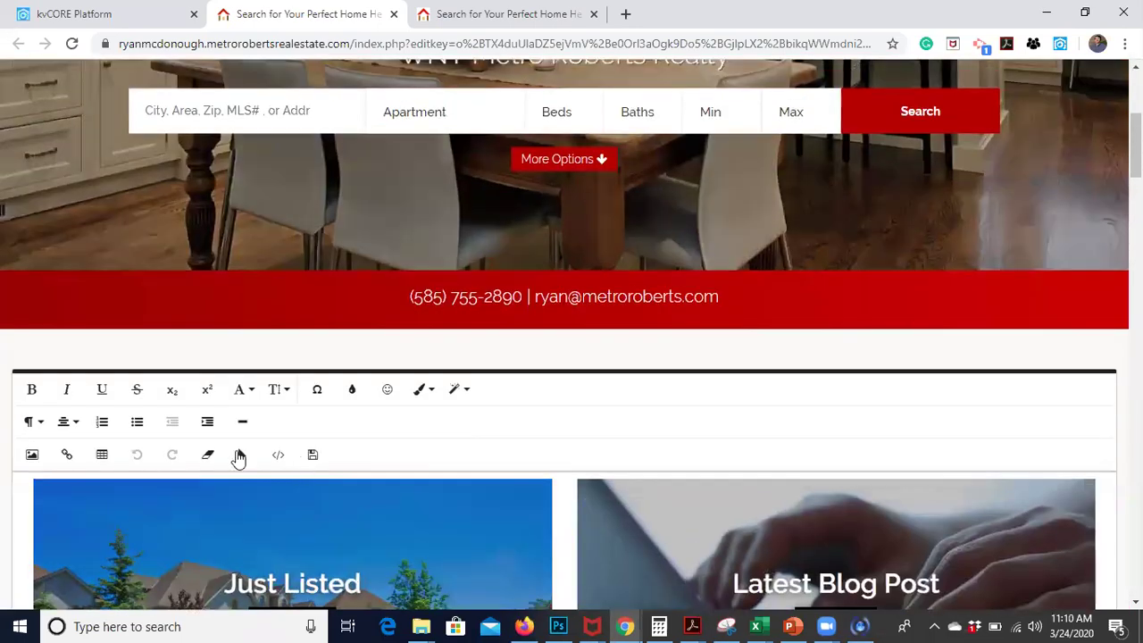
scroll(369, 383, down, 3)
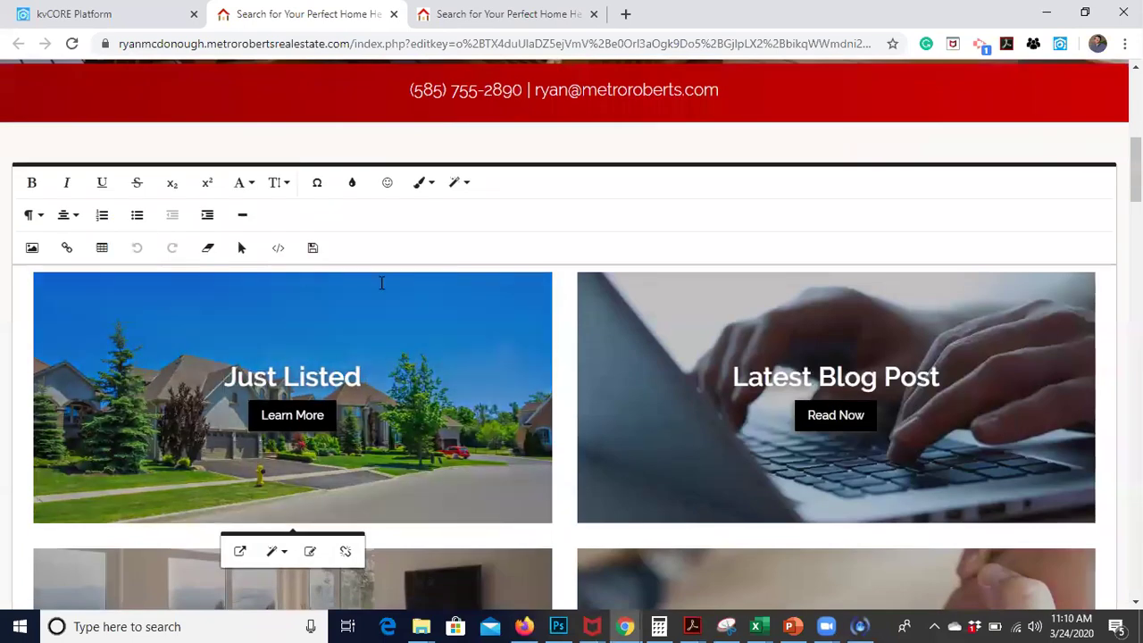
- Apply the Green and Thick link styles to the Just Listed tile's Learn More link and save the tile section
scroll(438, 414, down, 2)
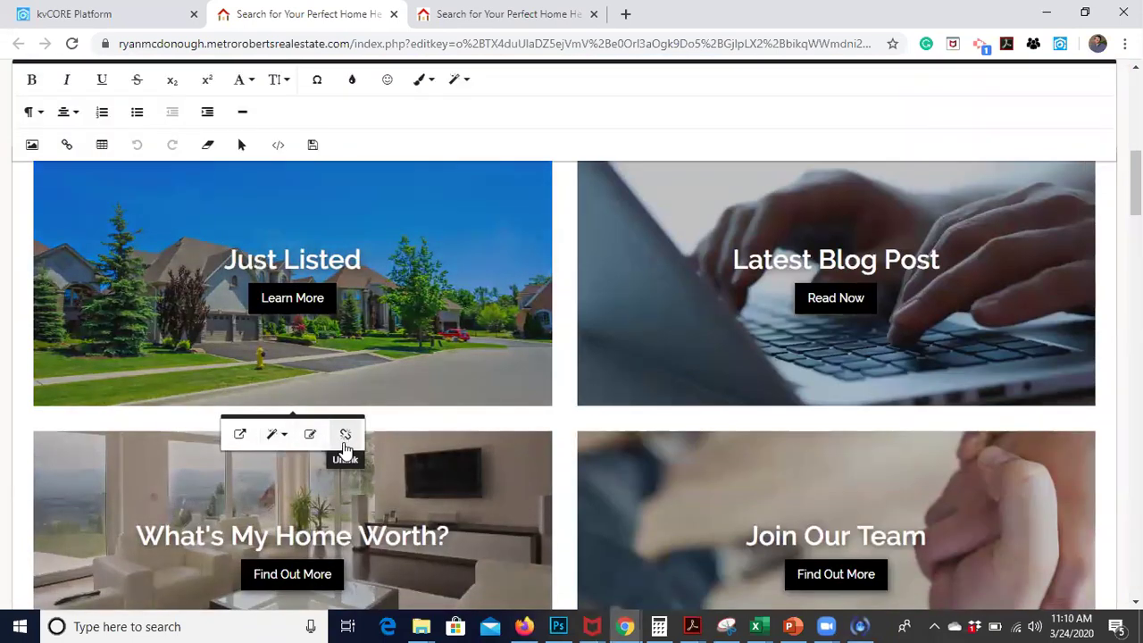
click(283, 443)
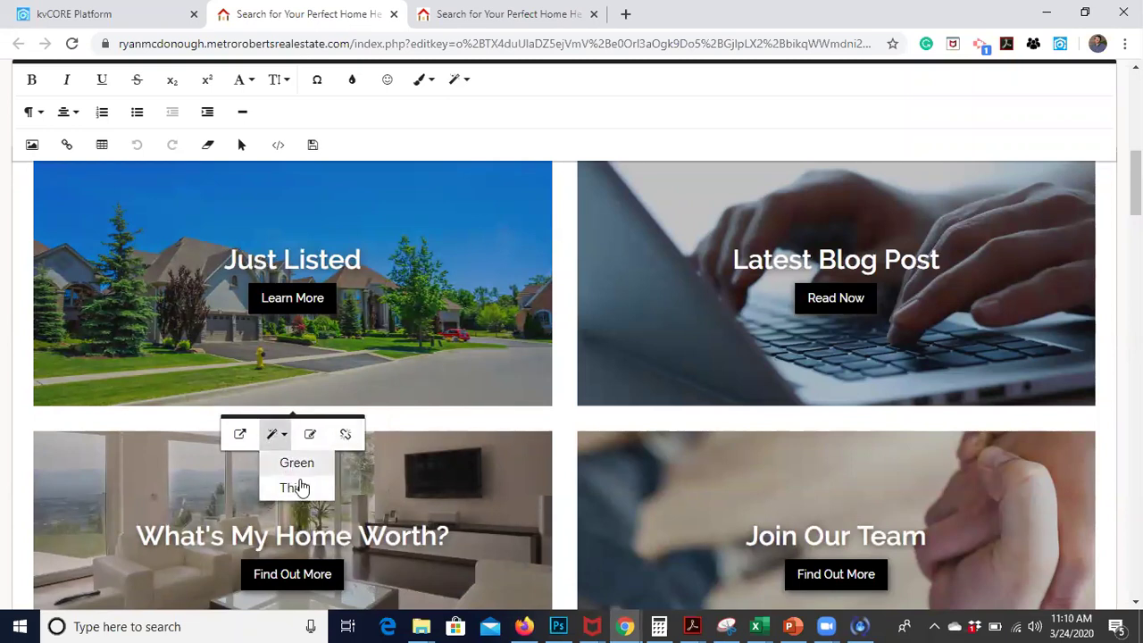
click(299, 462)
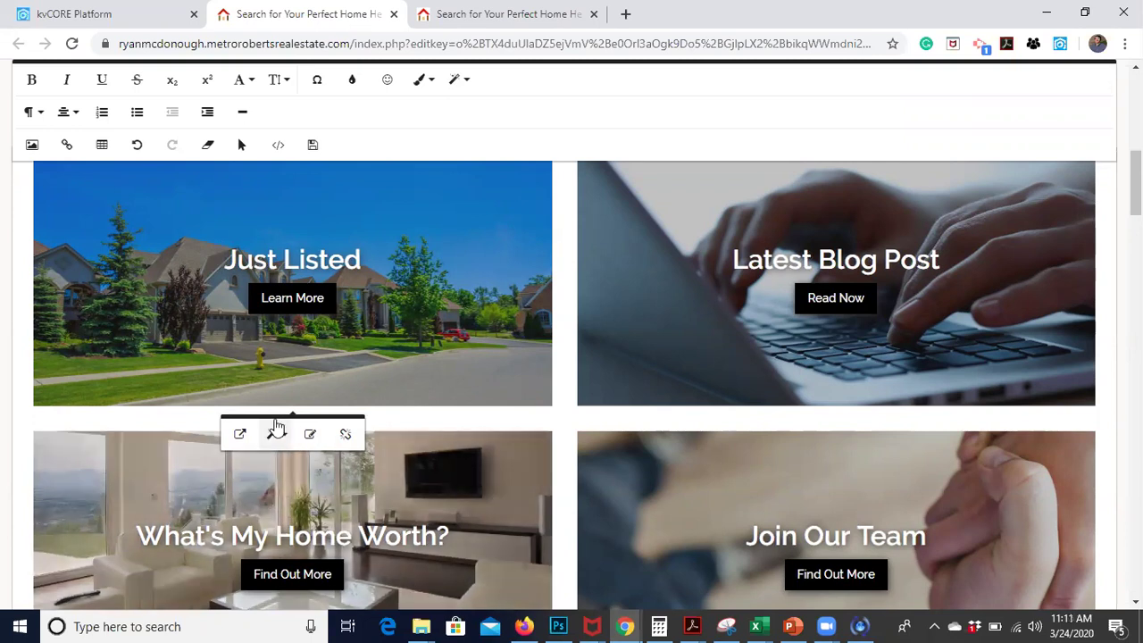
click(276, 435)
click(286, 483)
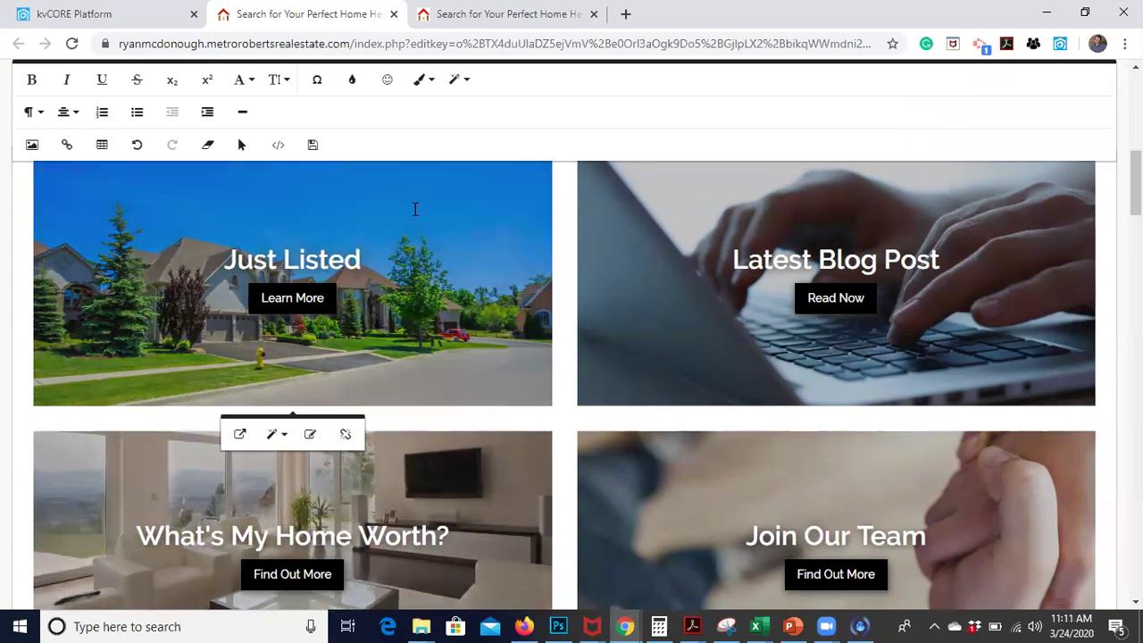
scroll(419, 187, up, 2)
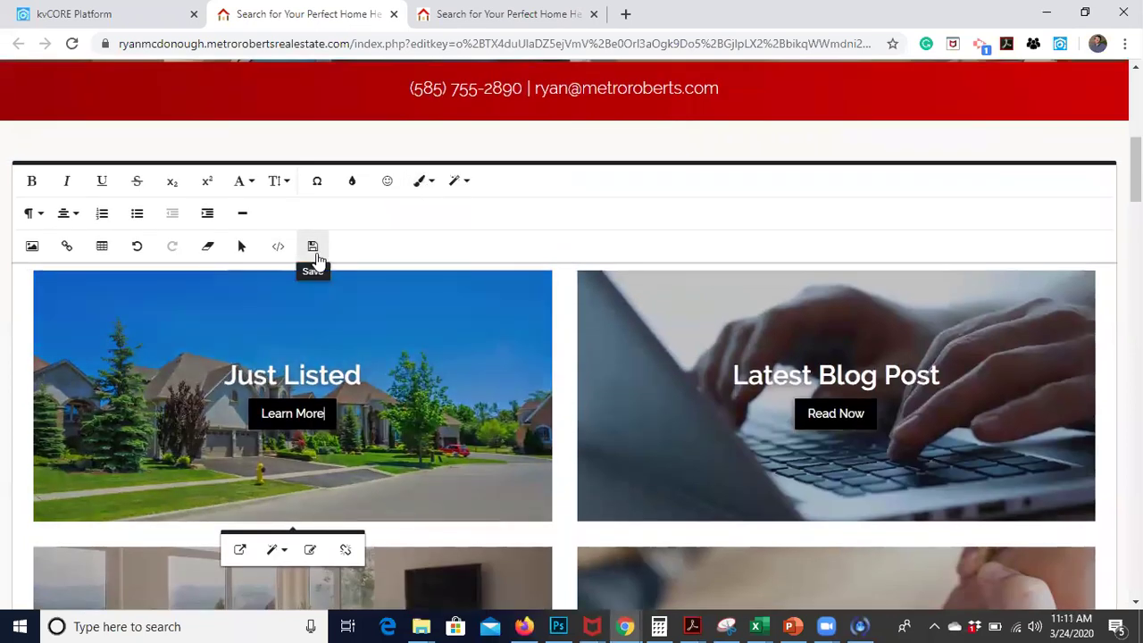
click(312, 250)
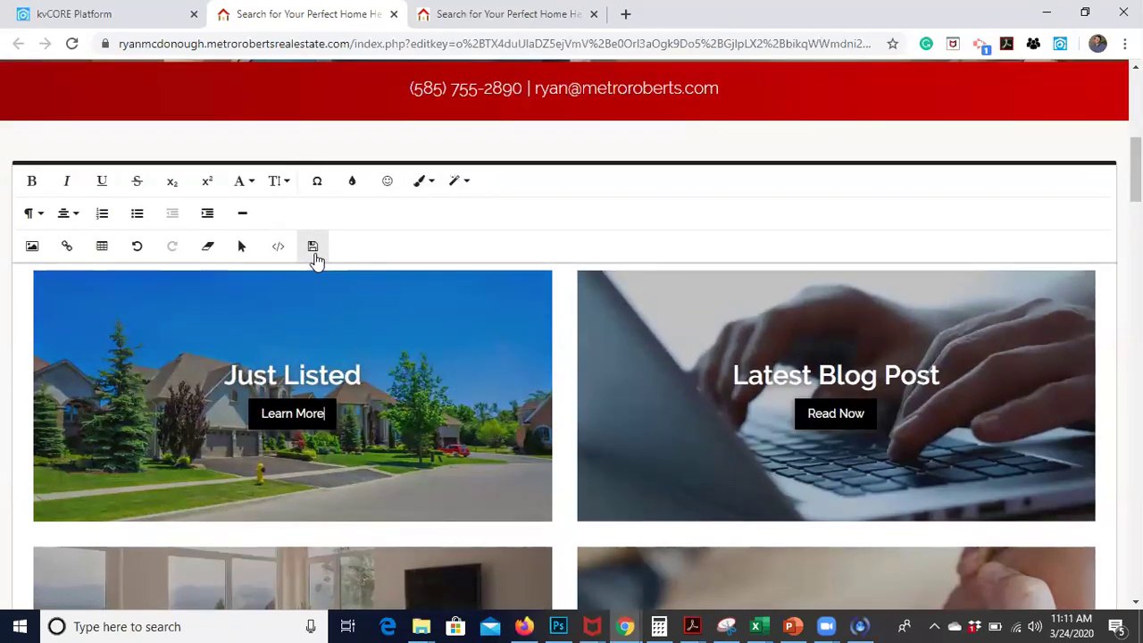
click(719, 139)
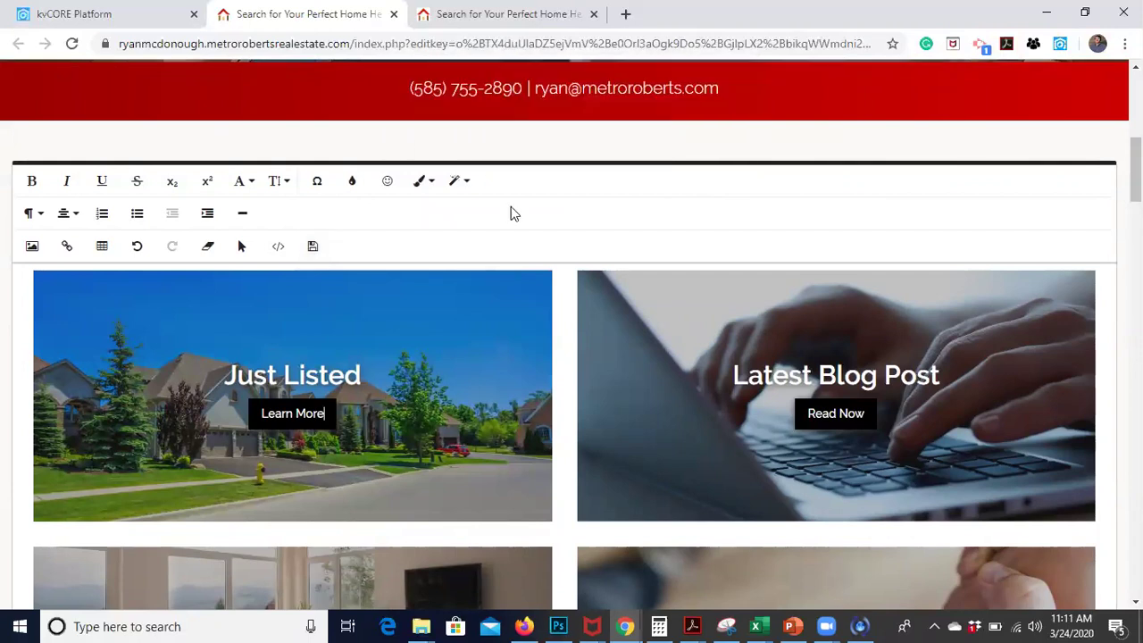
- Close the site editor after reviewing its tiles, and go to the Testimonials section on the public homepage
scroll(494, 425, down, 1)
scroll(493, 425, down, 1)
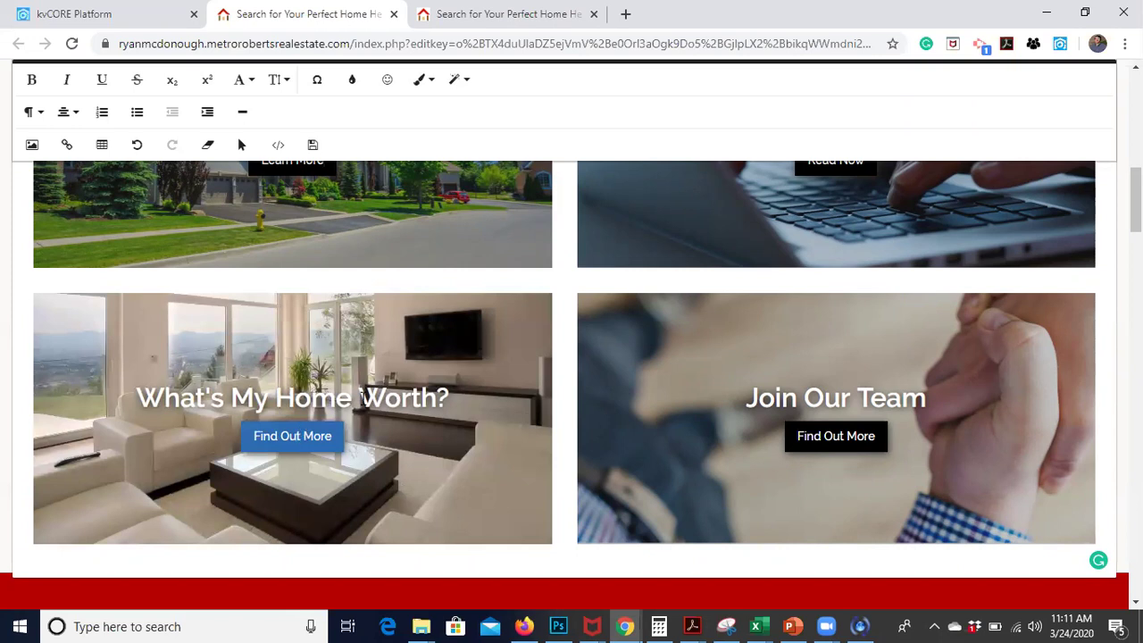
scroll(360, 353, up, 3)
scroll(360, 354, up, 1)
key(ctrl+w)
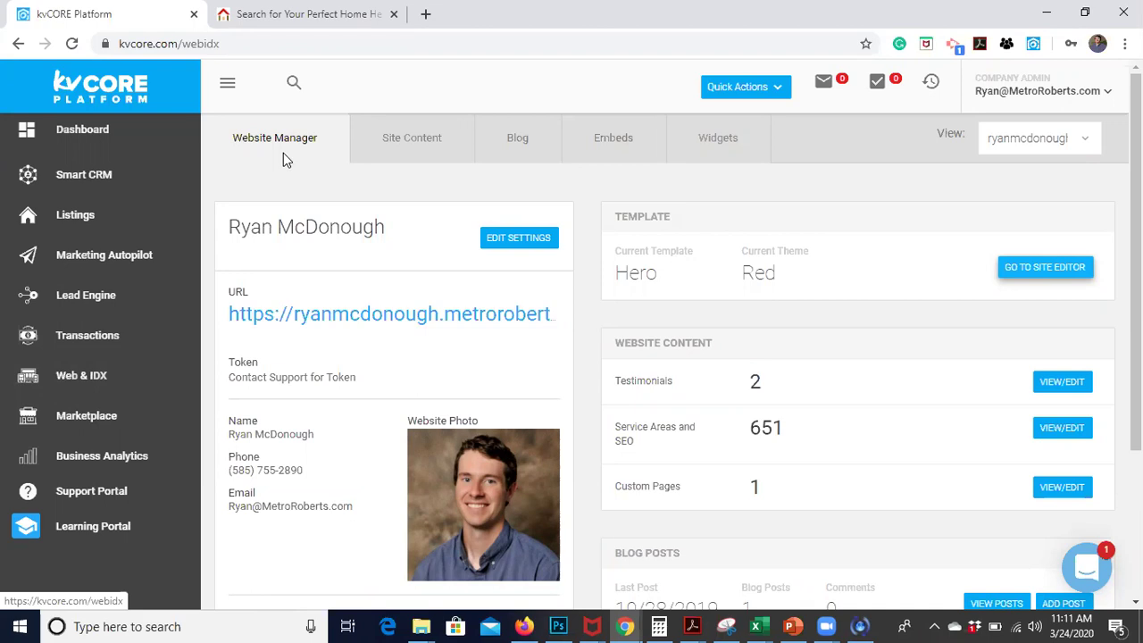
click(366, 16)
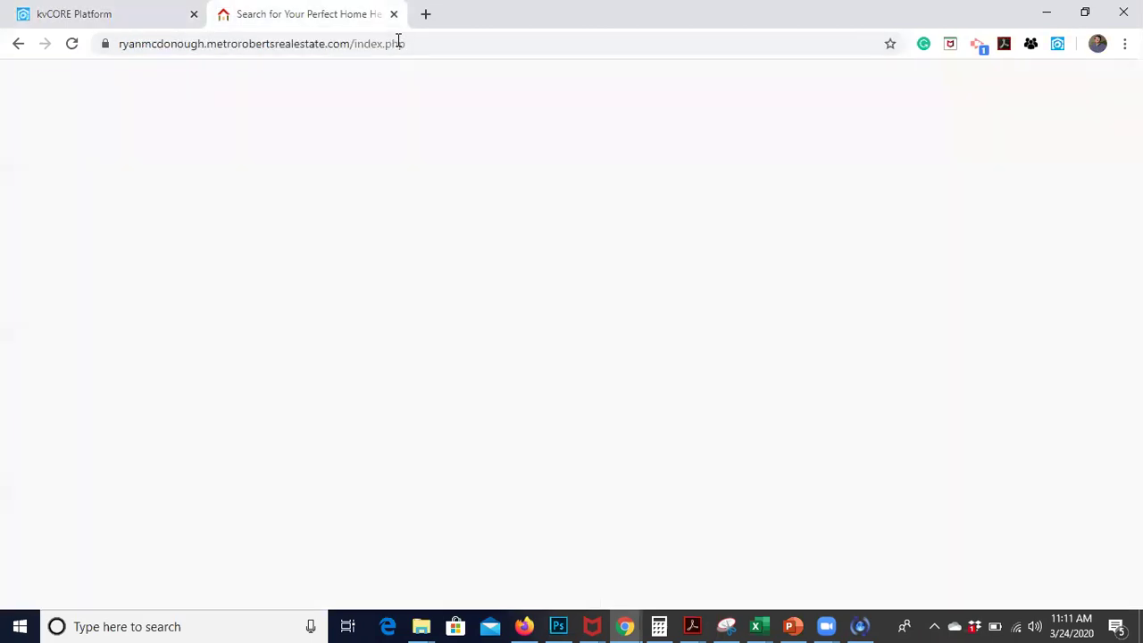
scroll(450, 336, down, 10)
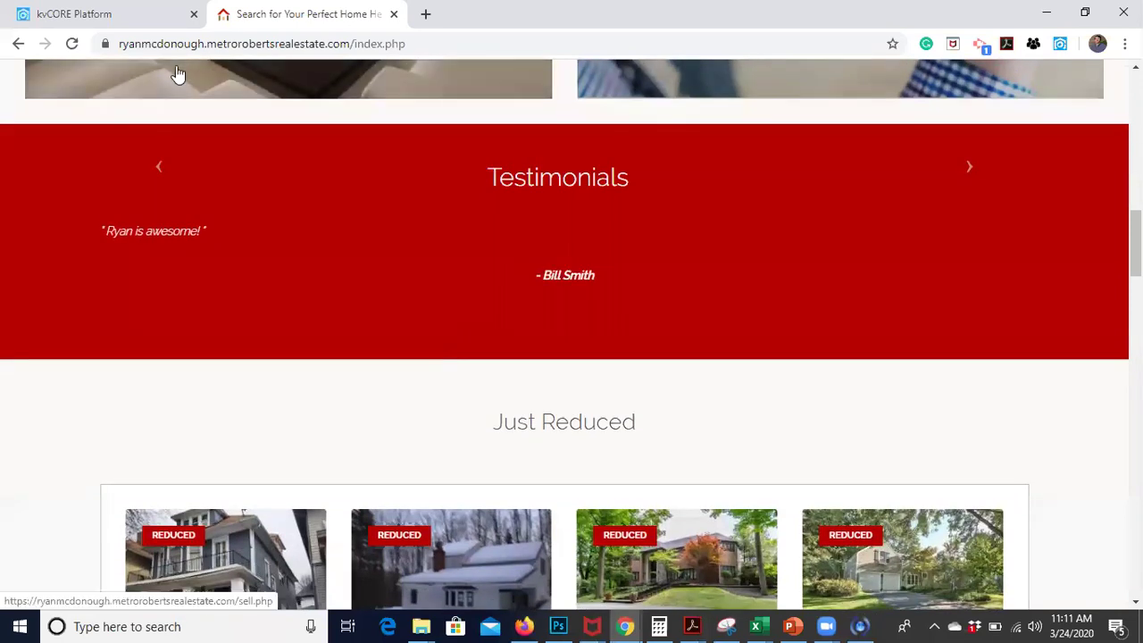
- Open the testimonials list in kvCORE's Site Content, and view the Add Testimonial form without adding anything
click(130, 16)
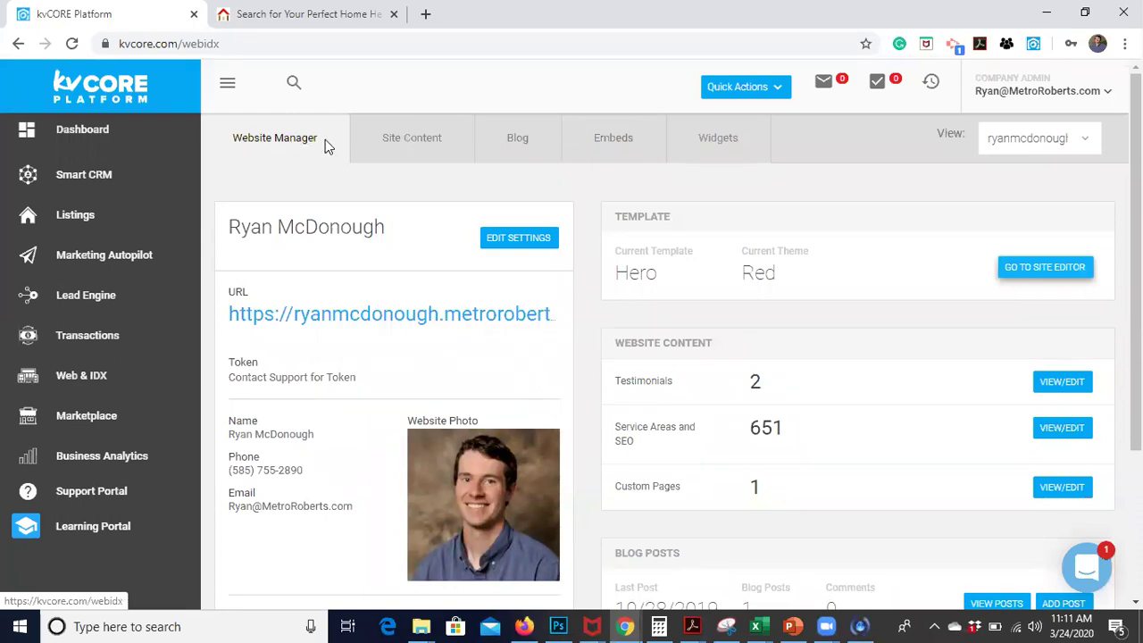
click(397, 150)
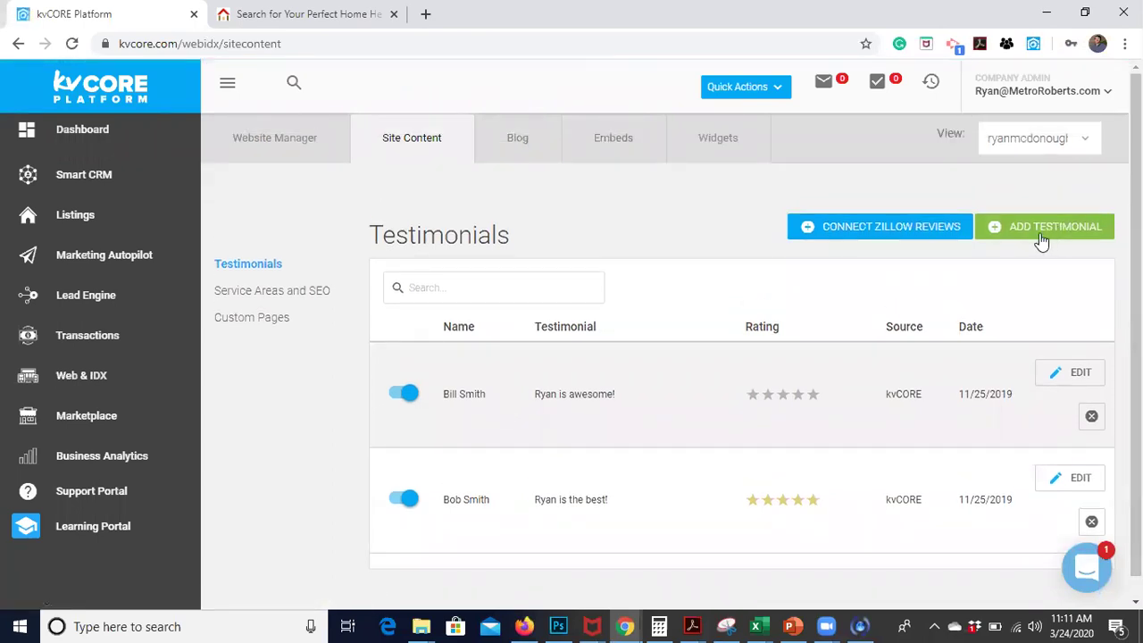
click(1039, 234)
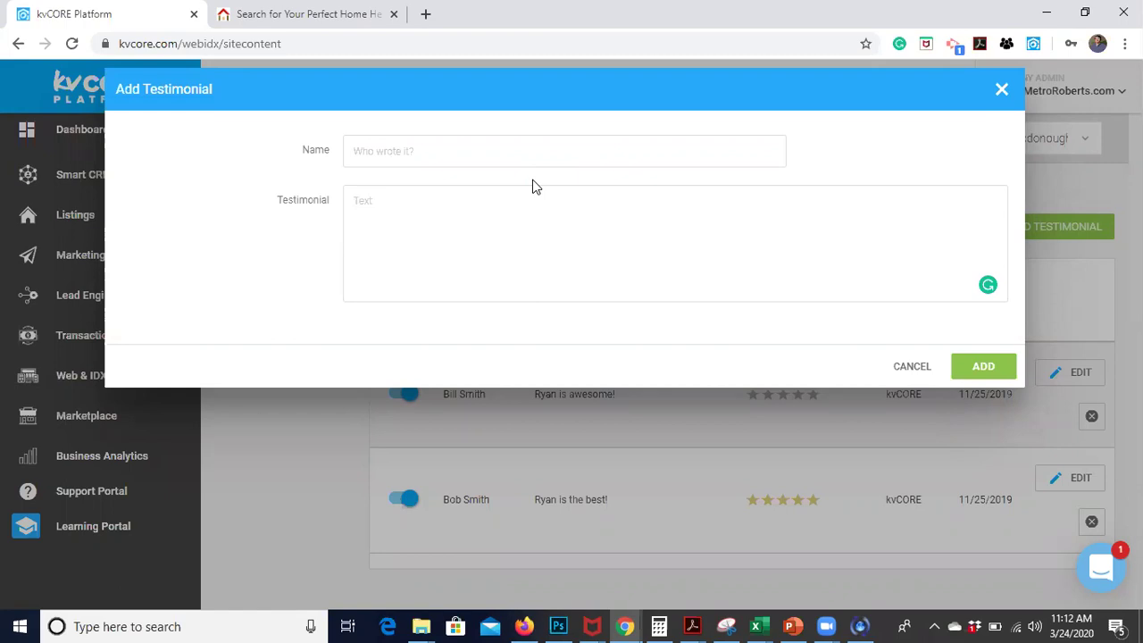
click(912, 367)
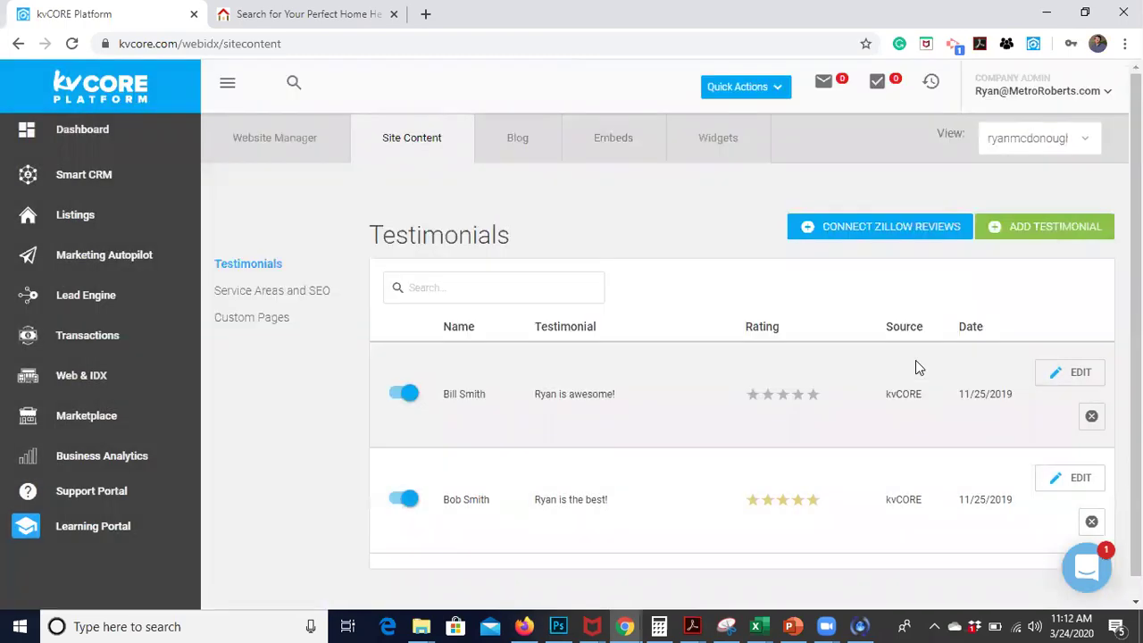
- View the Zillow review connection settings with their Email and Screen Name fields without saving anything
click(823, 234)
click(363, 154)
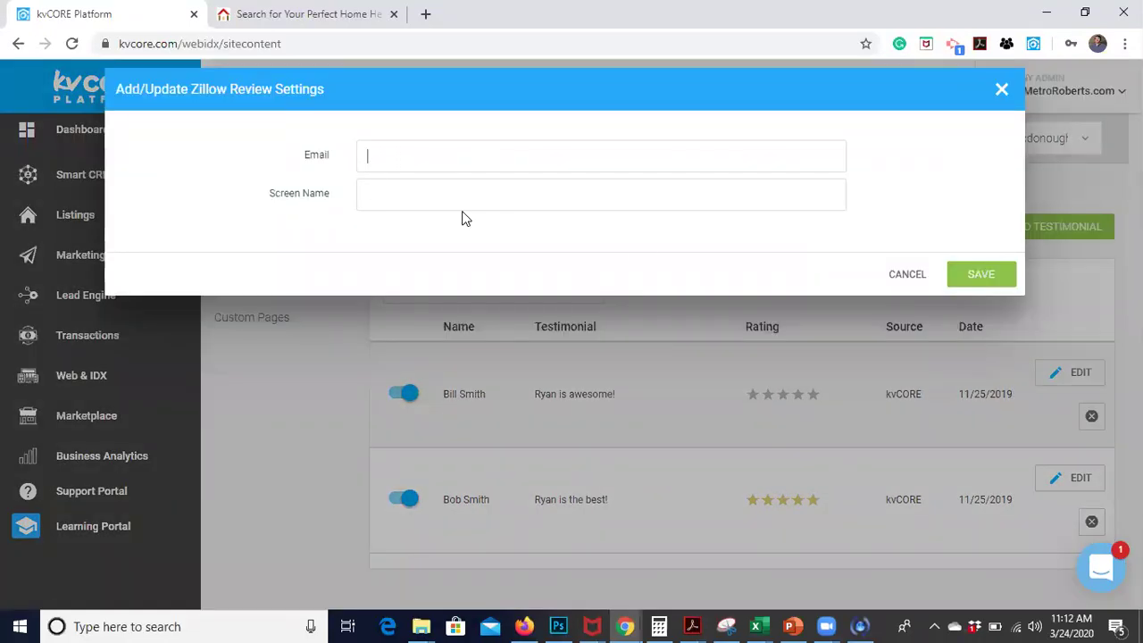
click(906, 274)
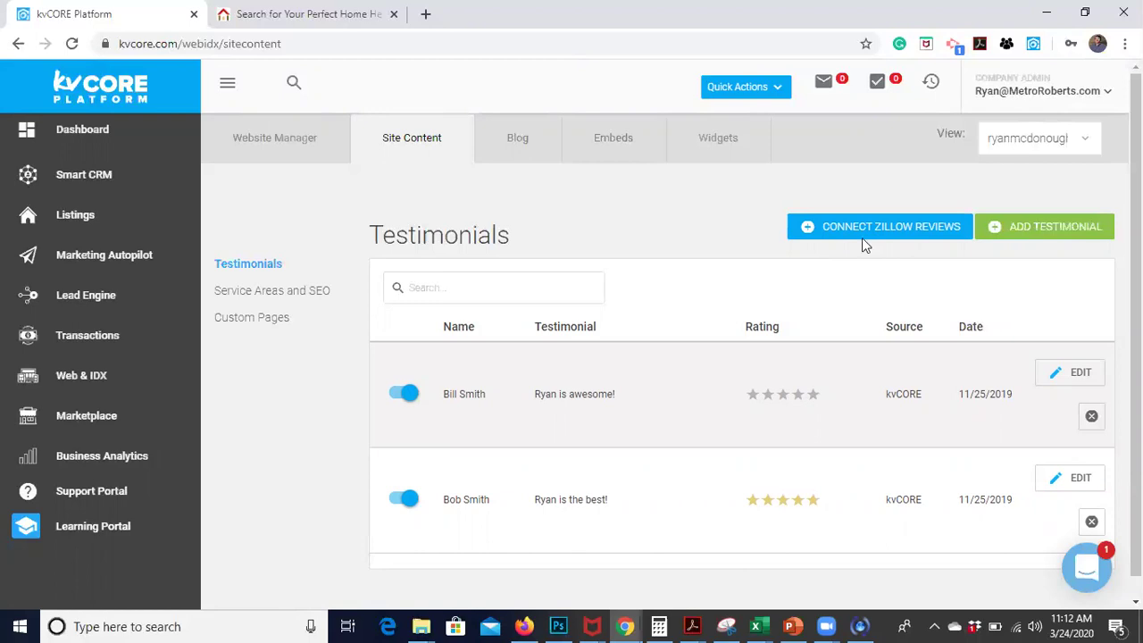
- Browse forward and back through the testimonial carousel on the public homepage
click(234, 16)
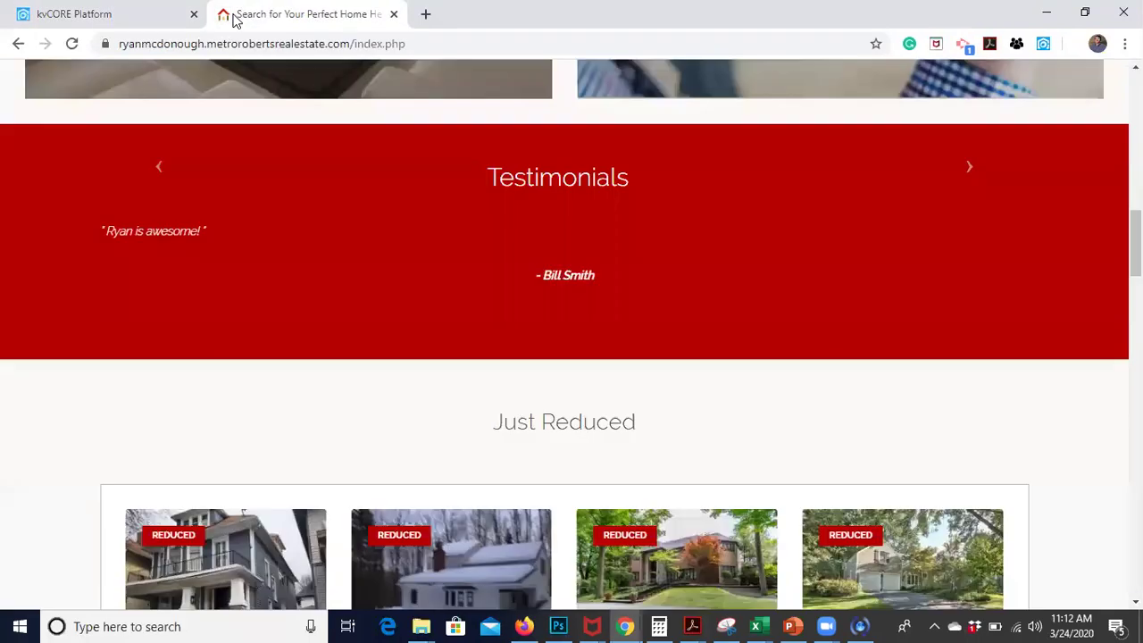
scroll(364, 214, up, 4)
scroll(363, 219, down, 3)
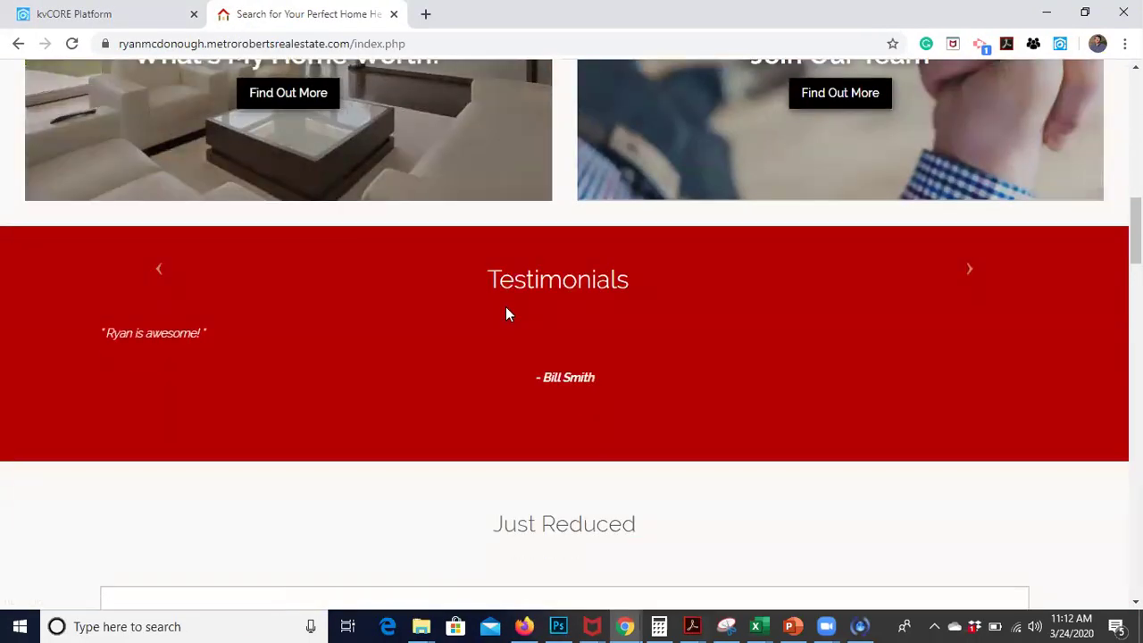
scroll(506, 314, down, 1)
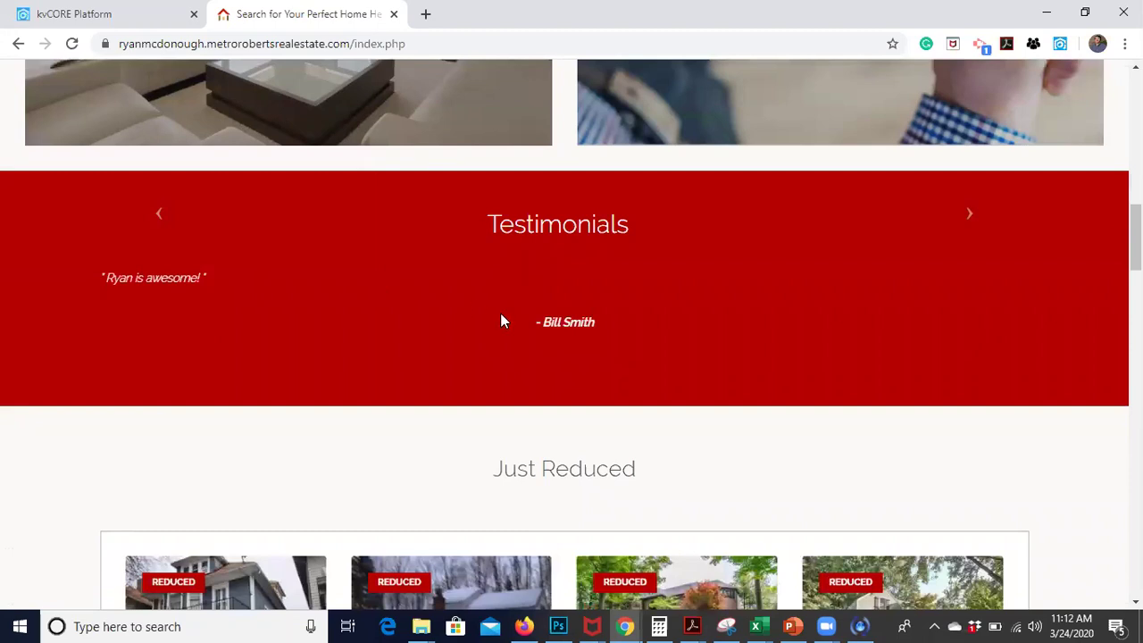
click(974, 216)
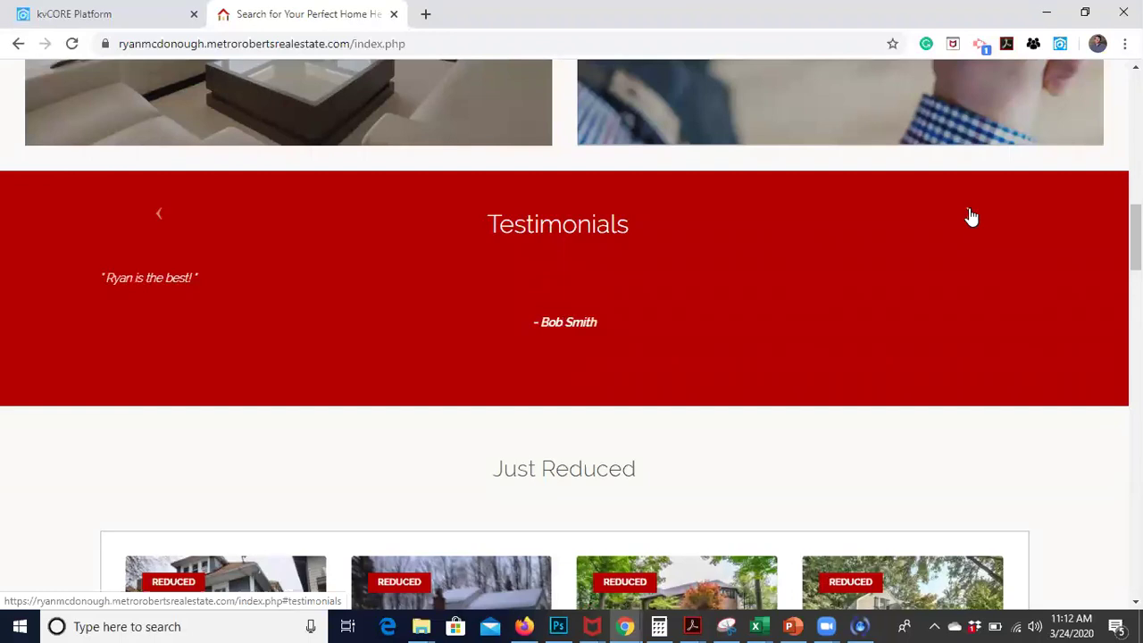
click(973, 216)
click(973, 216)
click(973, 217)
click(973, 216)
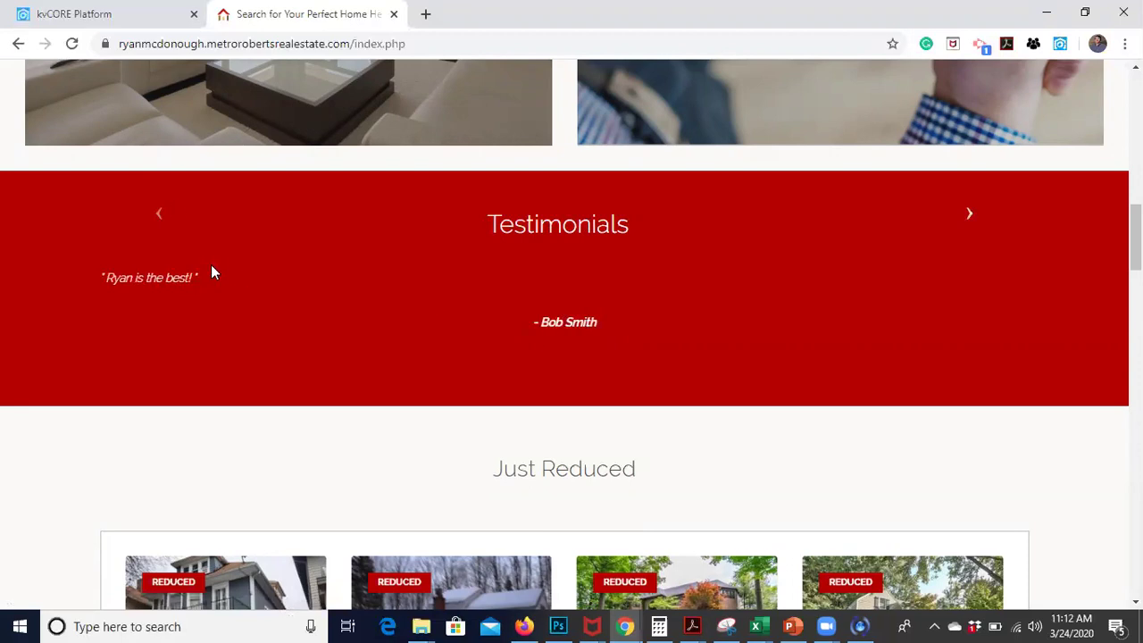
click(162, 217)
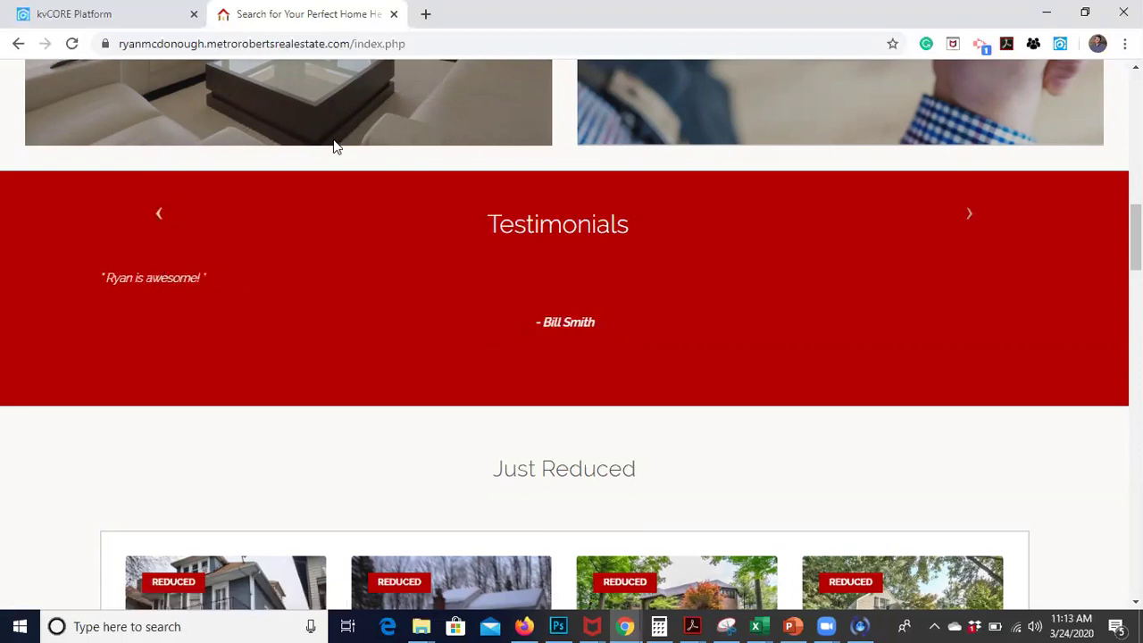
- Set the first listed testimonial's rating to five stars in kvCORE and check the testimonial carousel on the public homepage
click(123, 18)
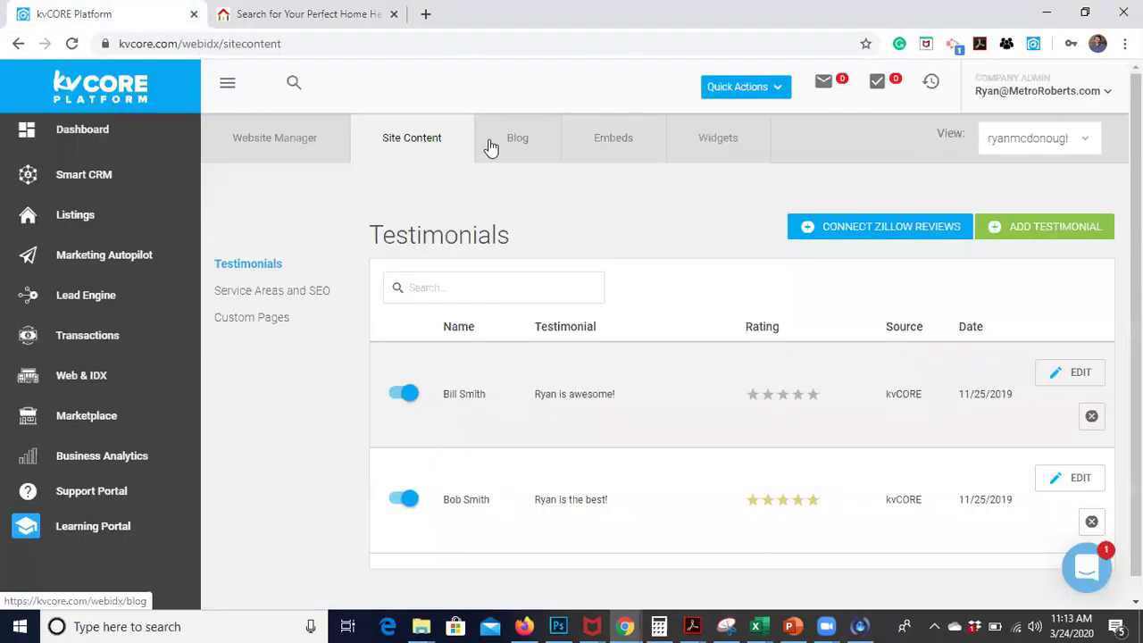
click(815, 396)
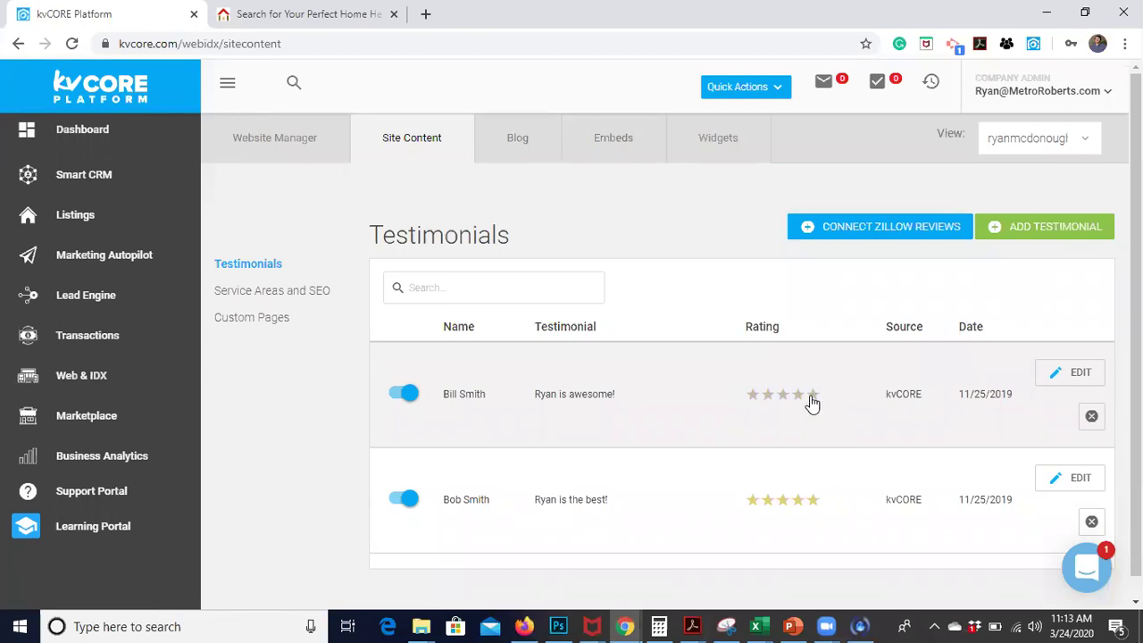
click(223, 17)
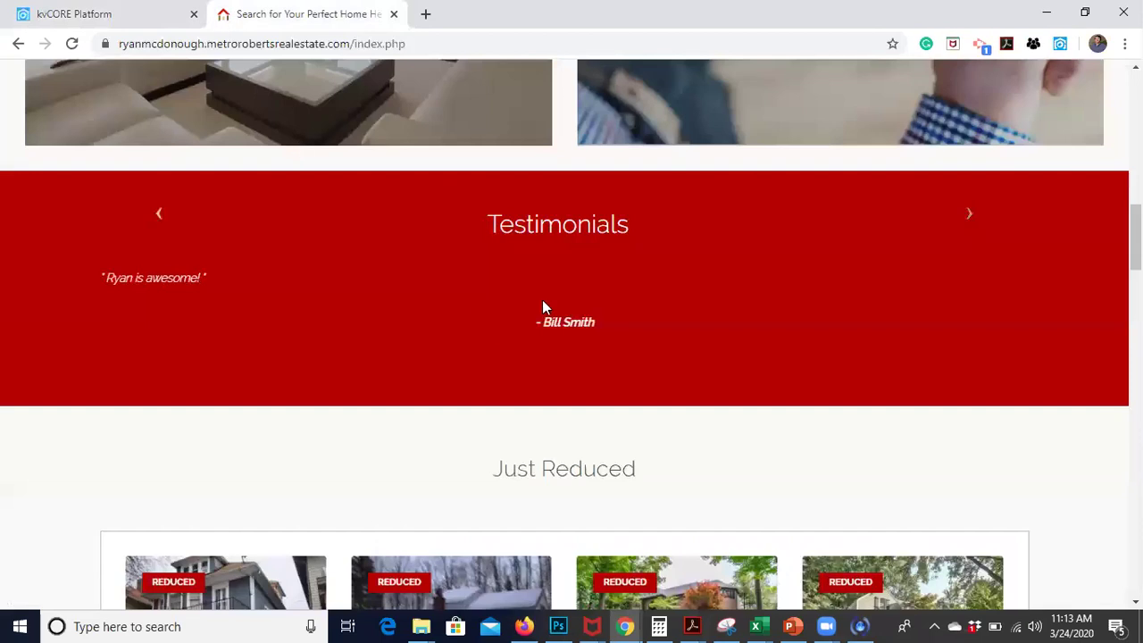
click(160, 216)
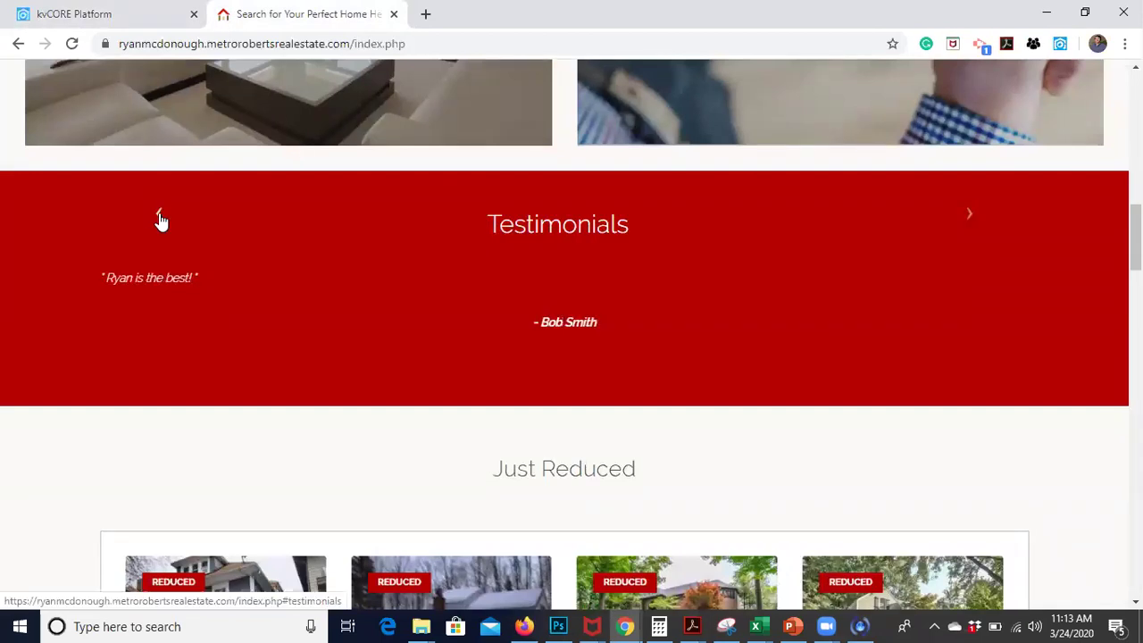
click(54, 18)
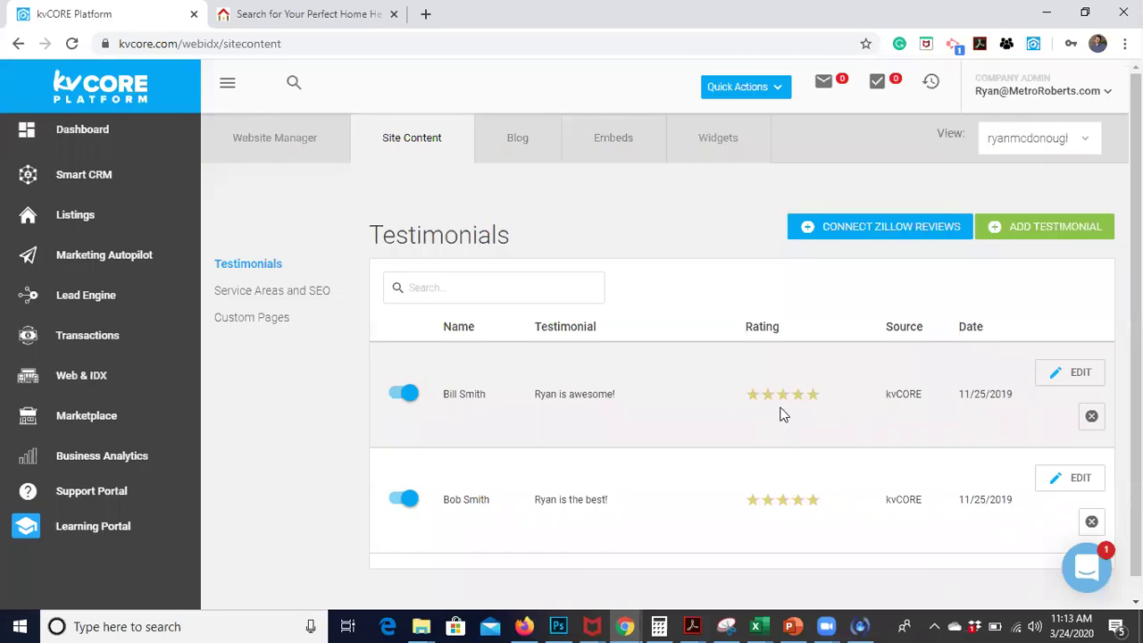
scroll(781, 414, down, 1)
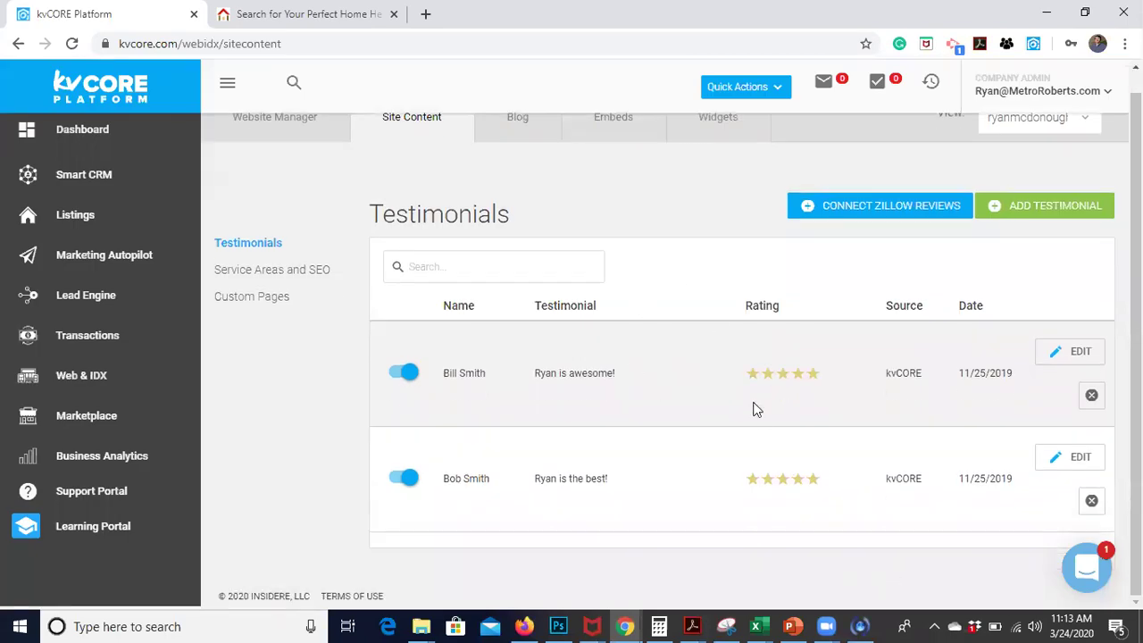
scroll(758, 413, up, 1)
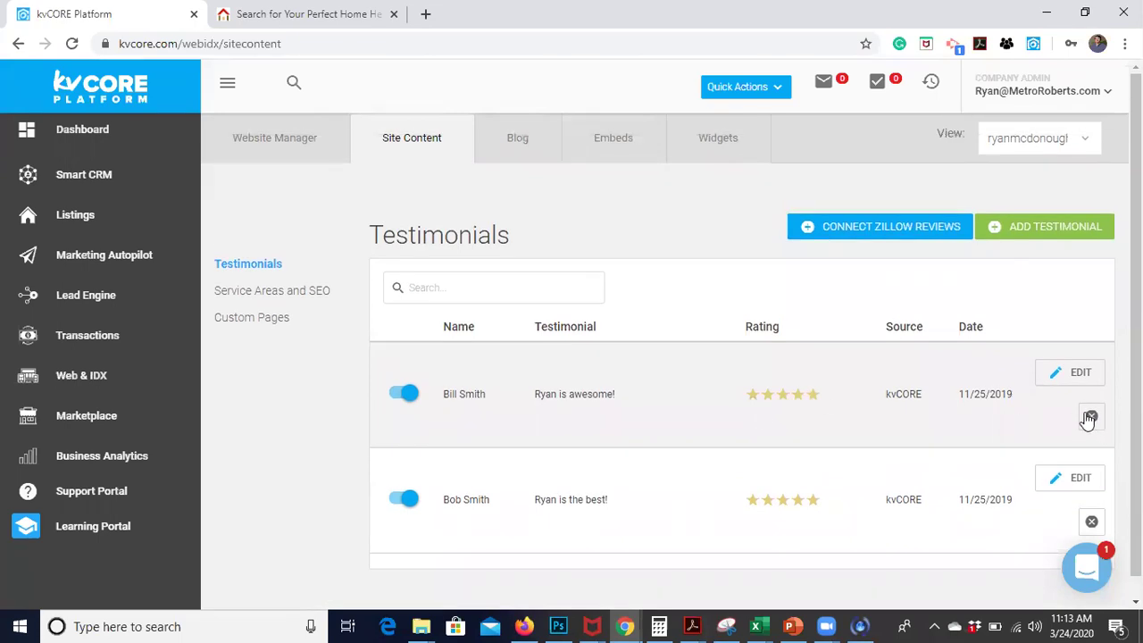
scroll(999, 425, down, 1)
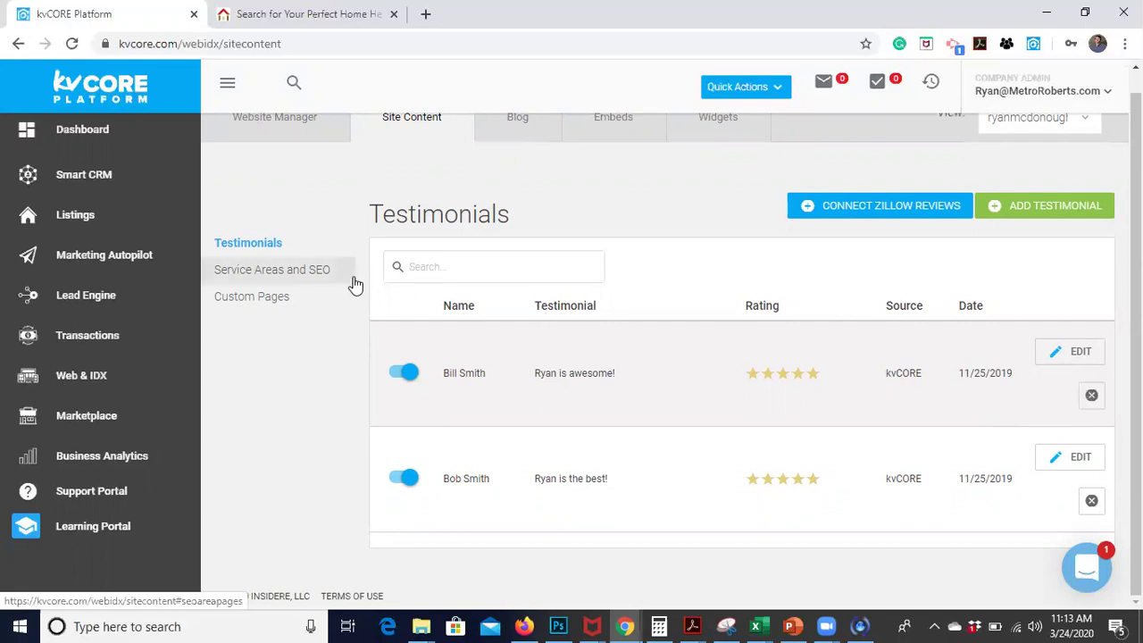
- Compare the public homepage's Testimonials section with the kvCORE testimonials list, and go to the homepage's Just Reduced listings
click(303, 13)
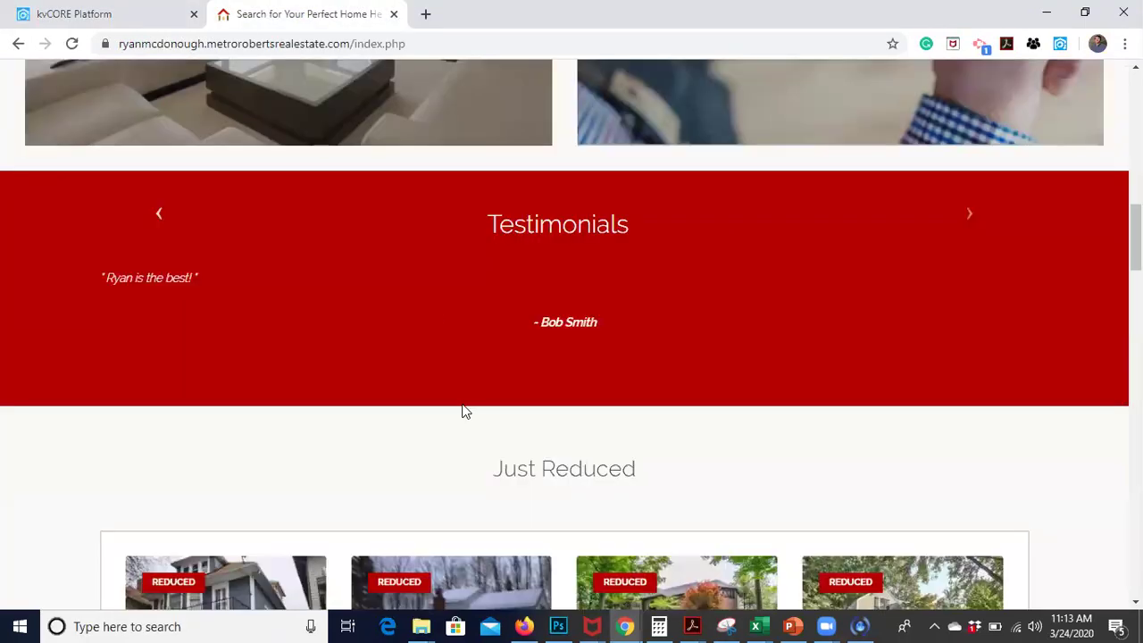
scroll(464, 411, down, 2)
scroll(461, 404, up, 1)
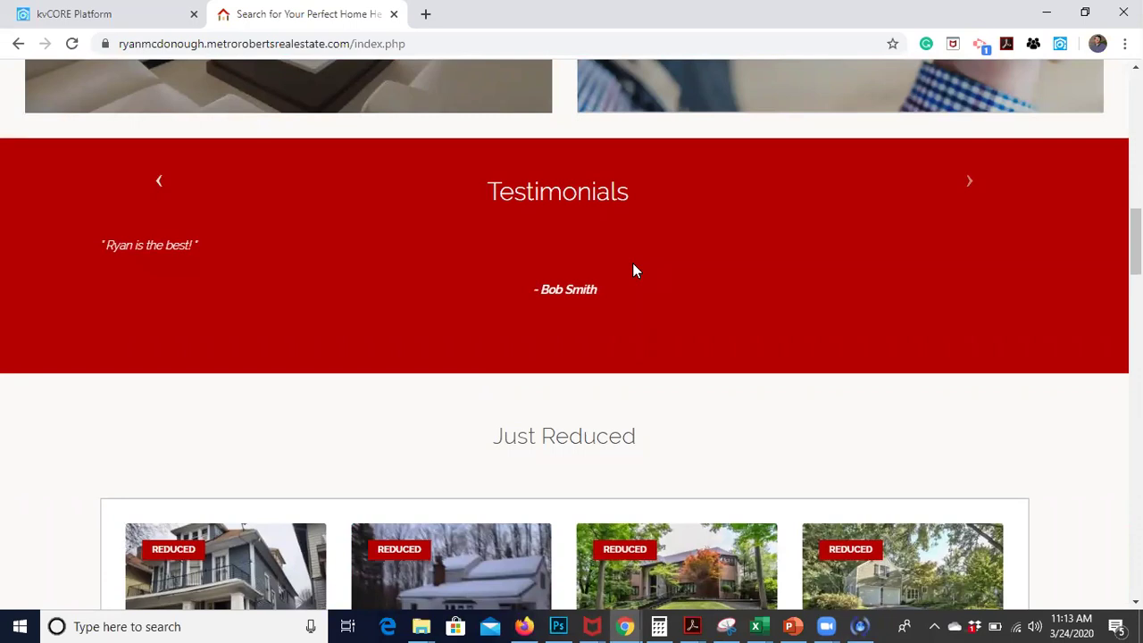
click(145, 26)
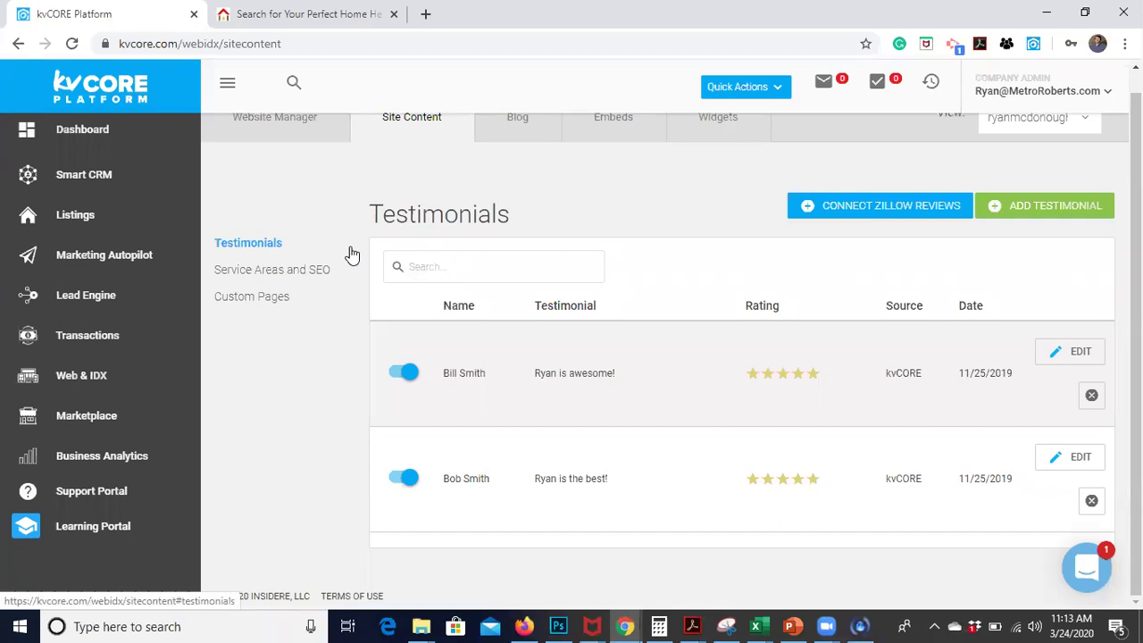
key(ctrl+Tab)
scroll(314, 445, down, 2)
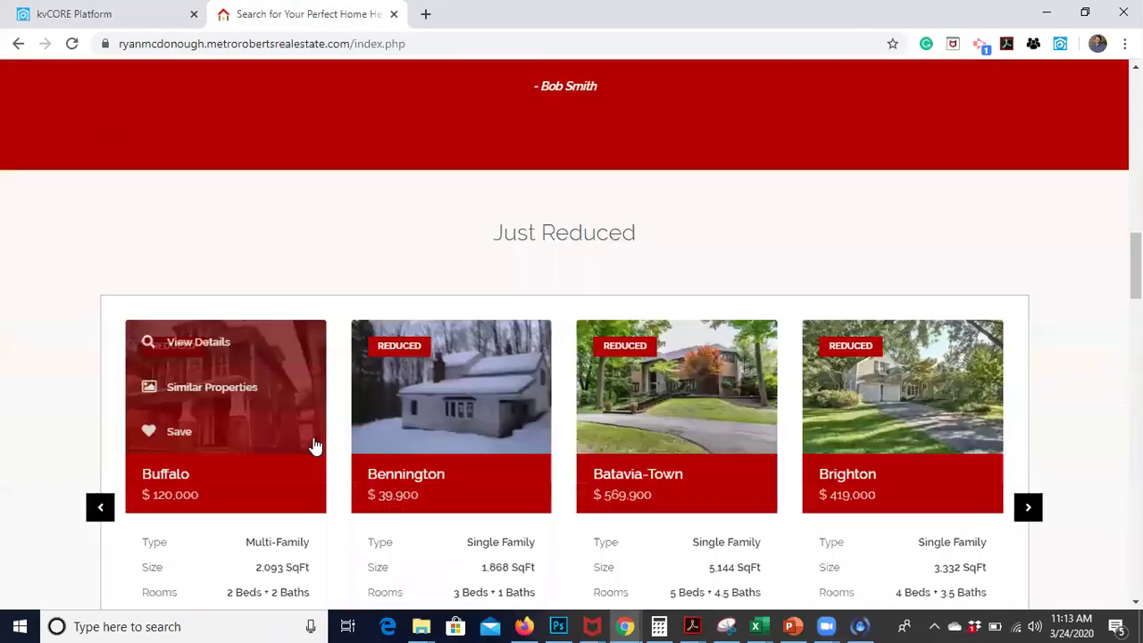
- Return to kvCORE and open the agent website's settings from the Website Manager
scroll(315, 445, down, 1)
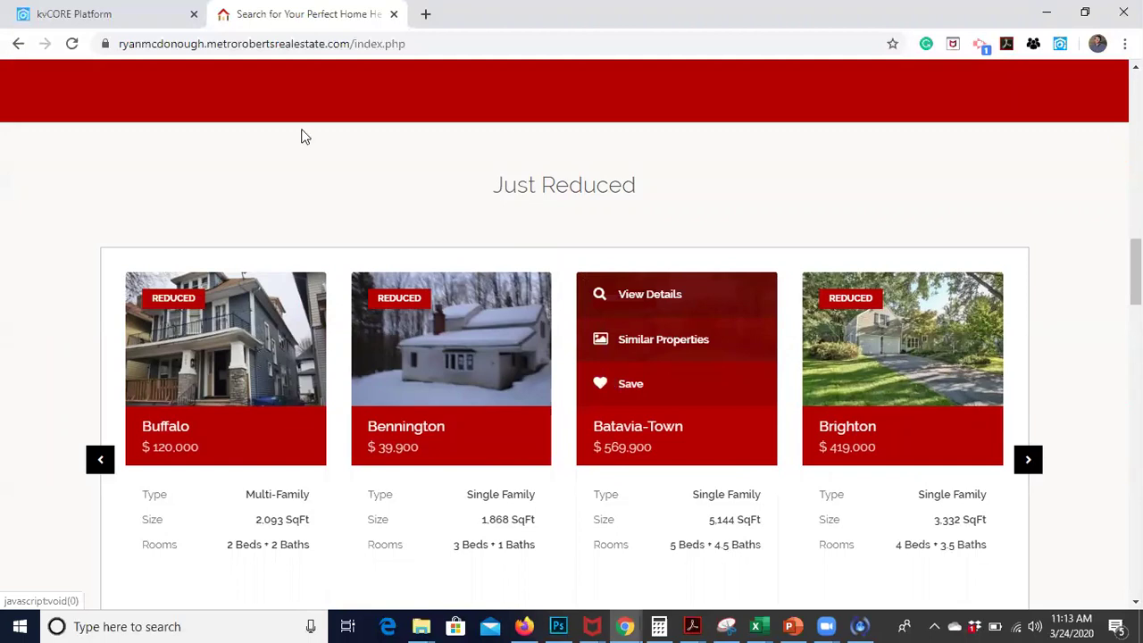
click(87, 13)
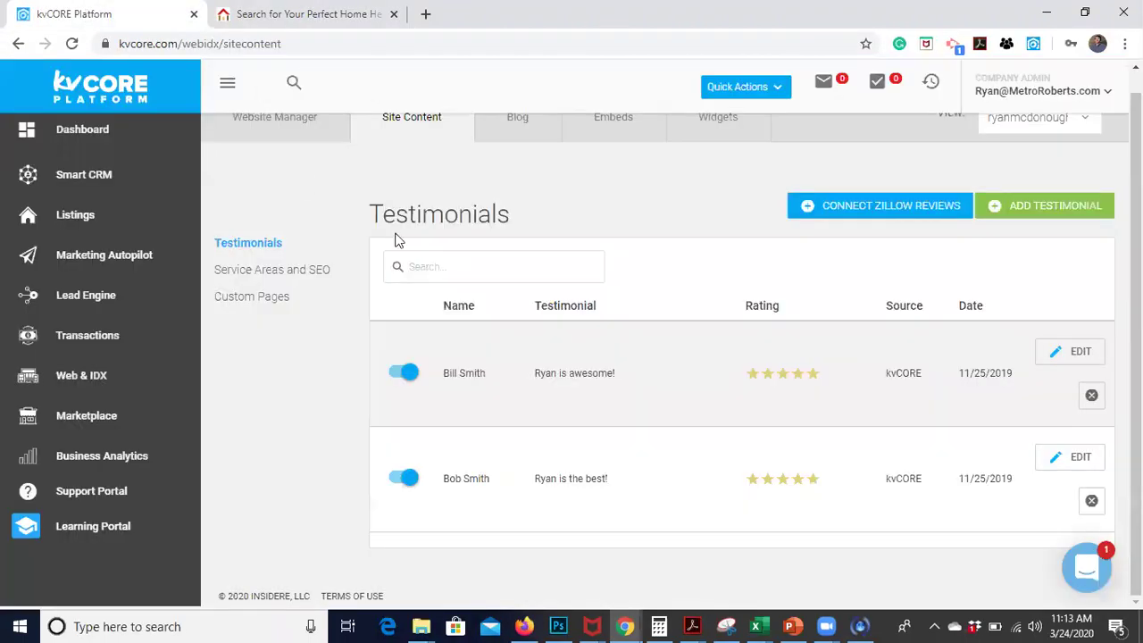
click(271, 132)
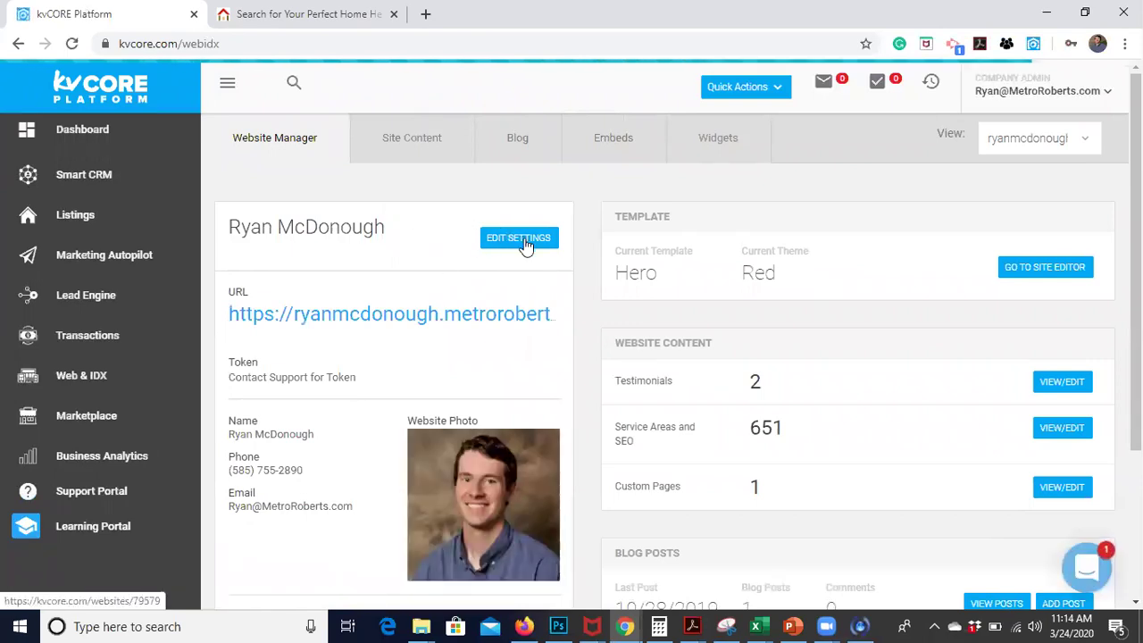
click(519, 238)
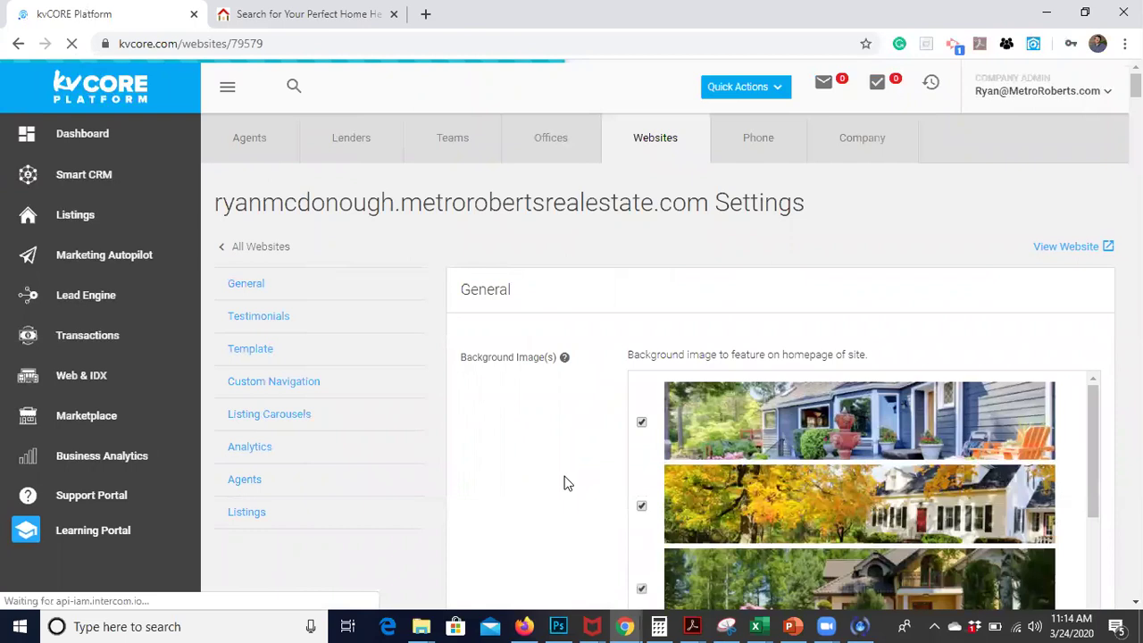
- Look through the selectable homepage background images in the website's General settings
scroll(565, 482, down, 2)
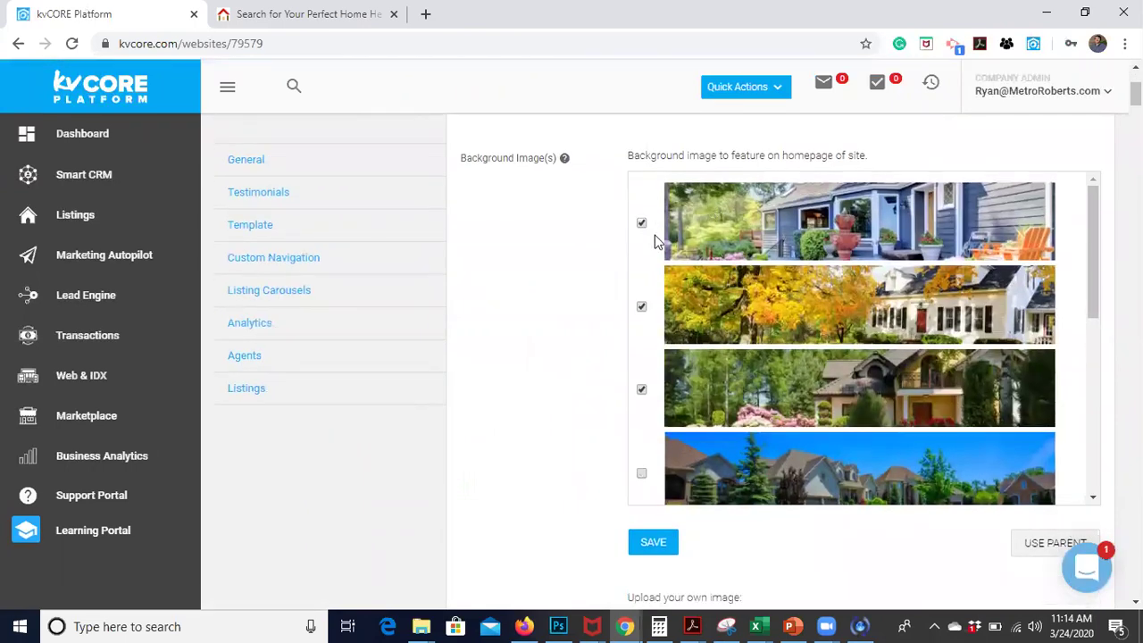
scroll(654, 235, up, 2)
scroll(654, 234, down, 1)
scroll(695, 346, down, 5)
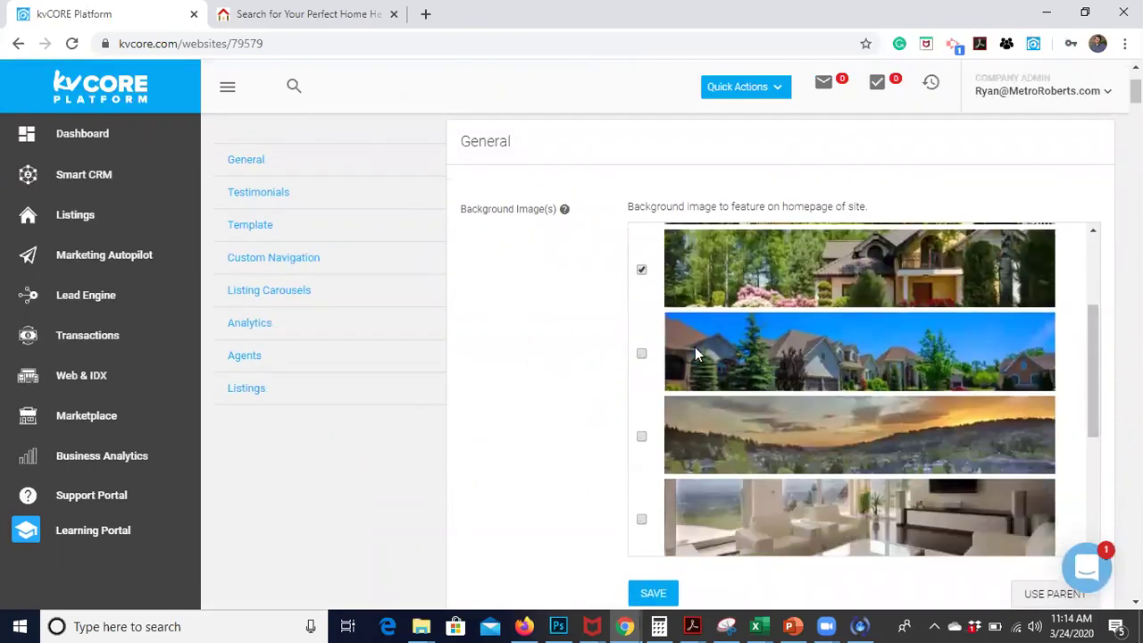
scroll(696, 350, down, 3)
scroll(696, 350, up, 10)
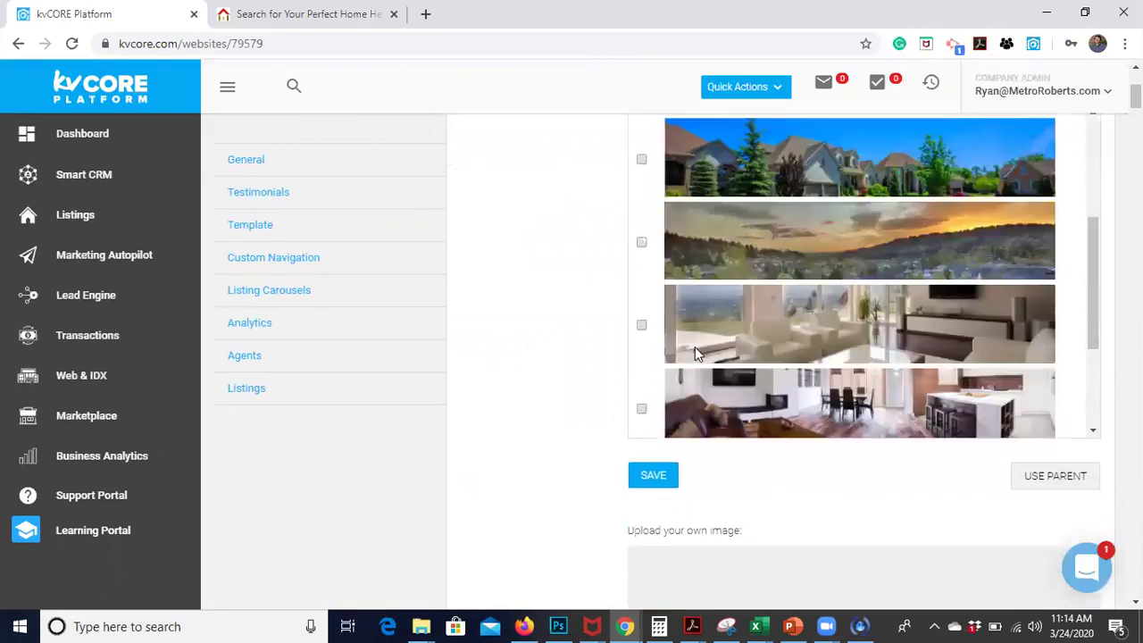
scroll(695, 354, up, 3)
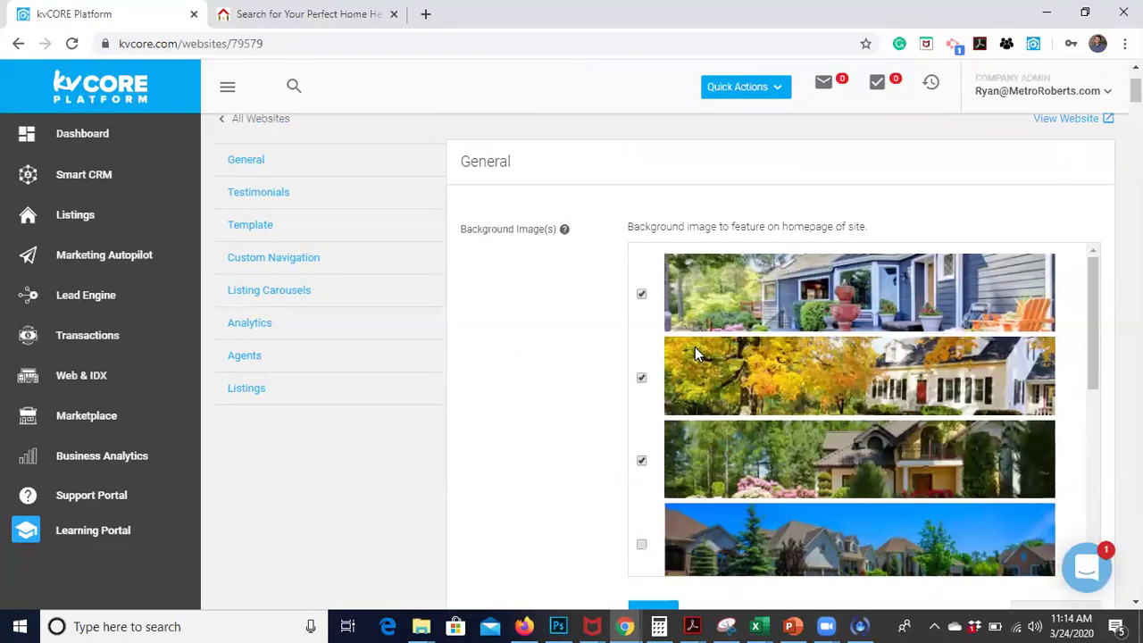
- View the hero background image on the public homepage and return to the website settings in kvCORE
click(230, 14)
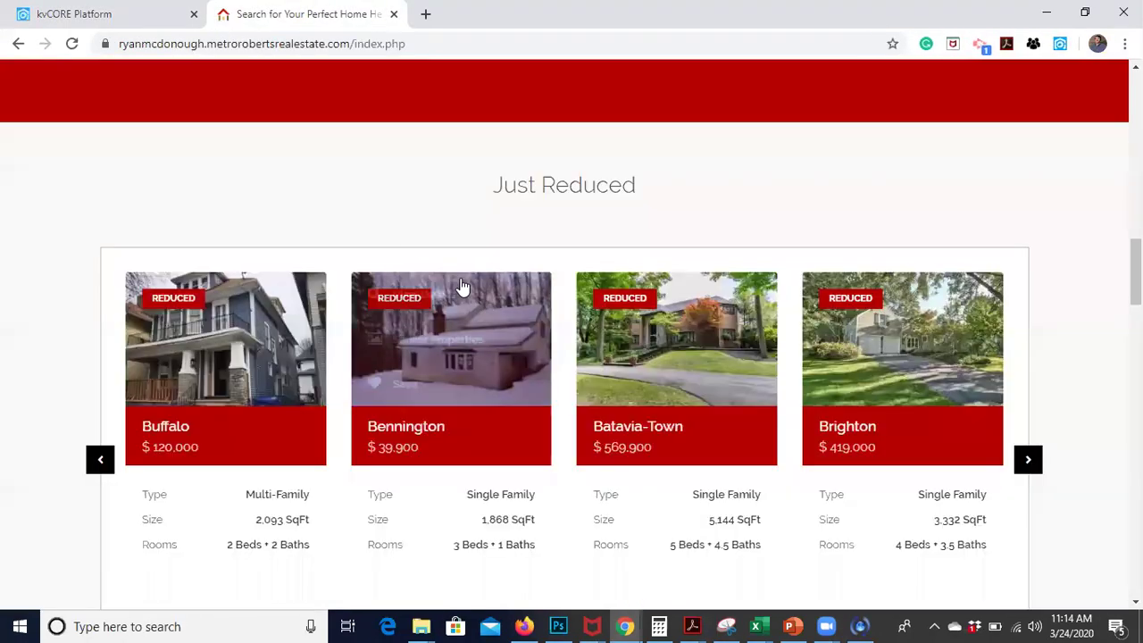
scroll(461, 284, up, 5)
scroll(804, 366, up, 10)
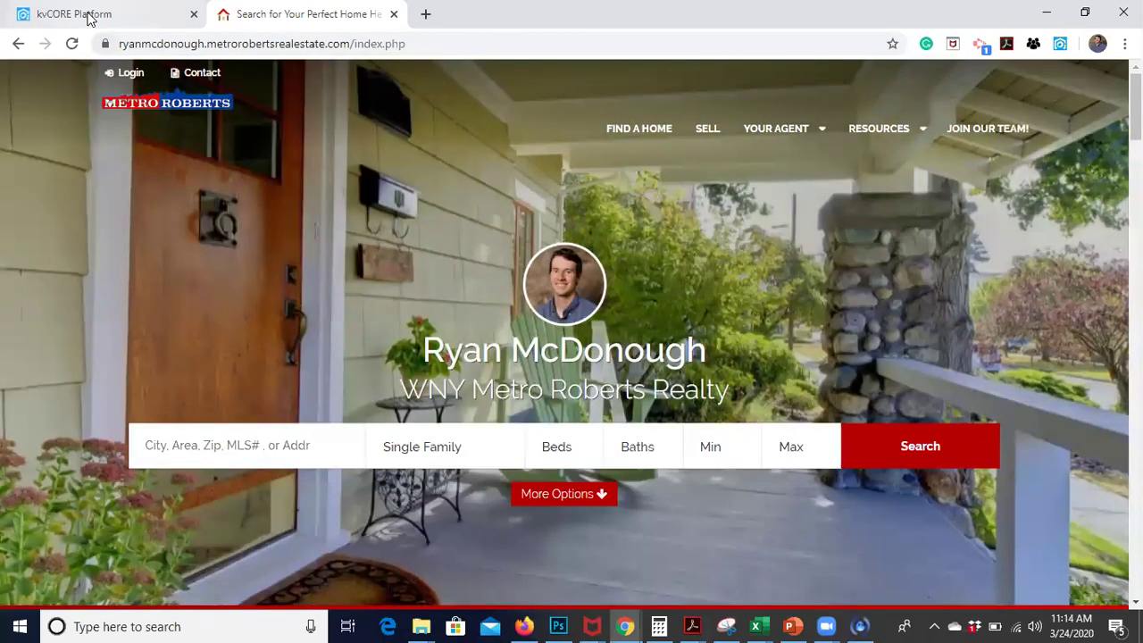
click(88, 15)
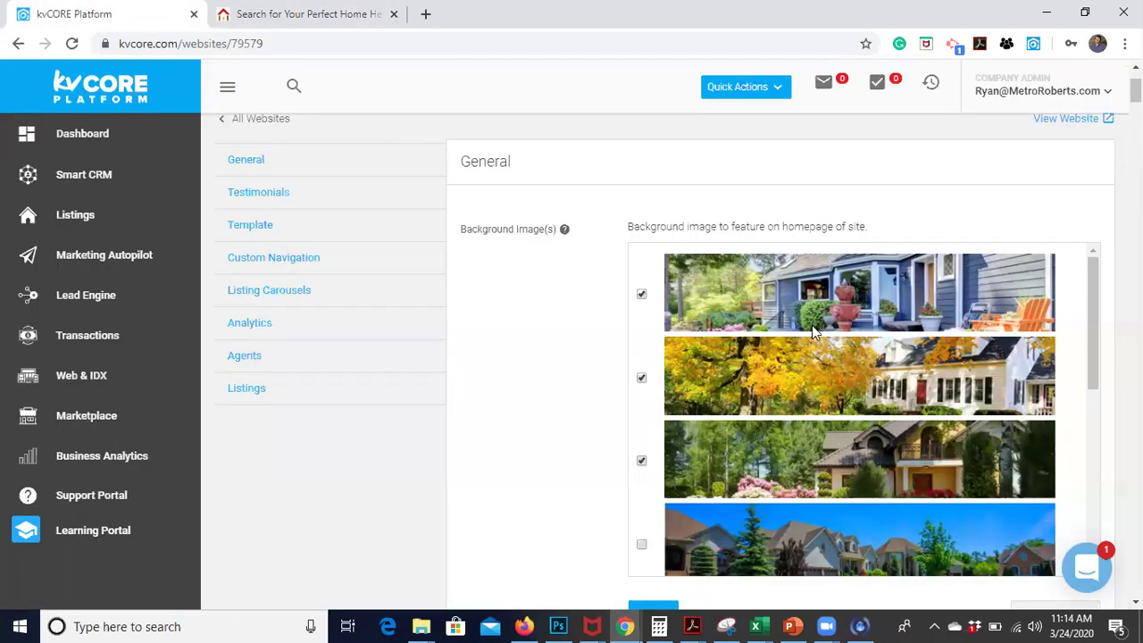
- Review the background image choices again, down to the area for uploading a custom background image
scroll(822, 345, down, 2)
scroll(821, 345, up, 2)
scroll(820, 346, down, 5)
scroll(820, 345, up, 4)
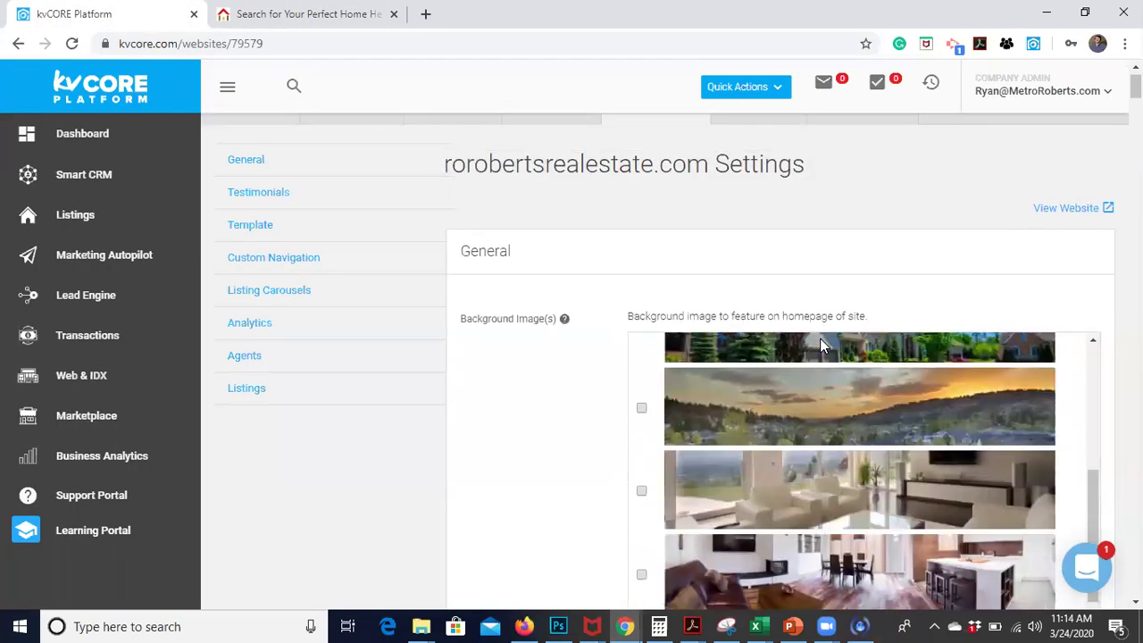
scroll(535, 461, up, 1)
scroll(760, 471, up, 2)
click(641, 444)
scroll(592, 472, down, 4)
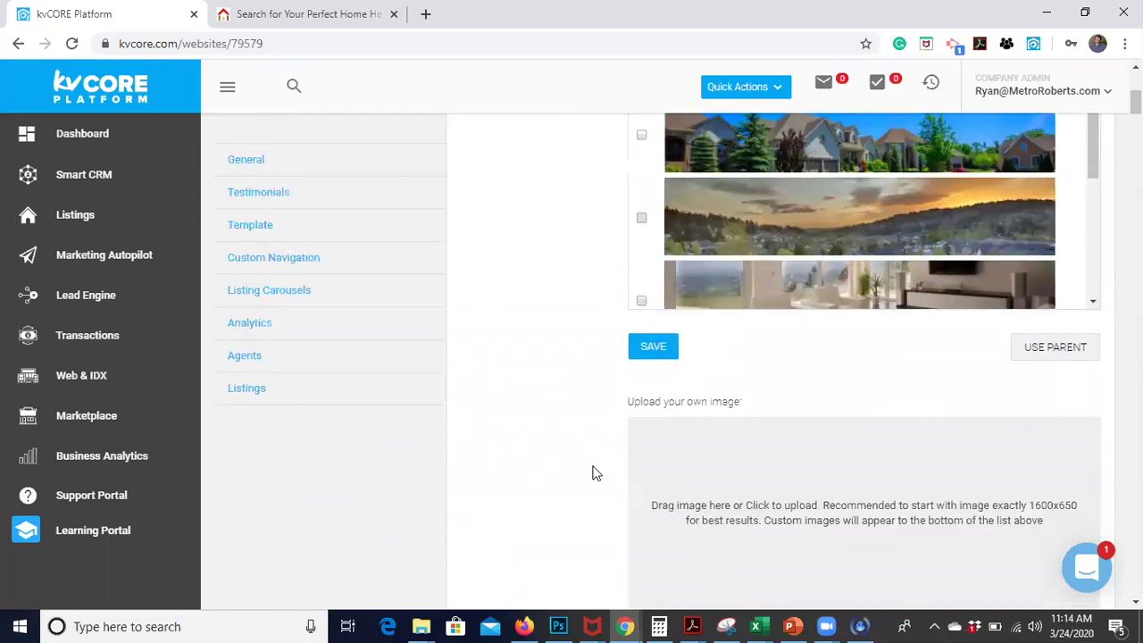
scroll(596, 473, down, 1)
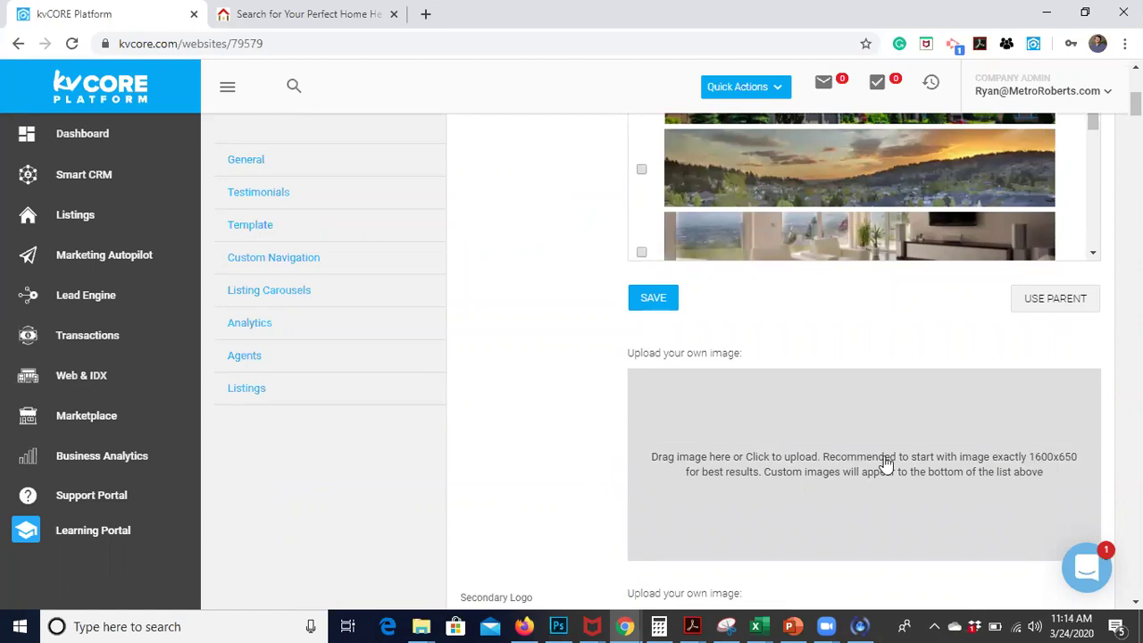
- Look over the Secondary Logo upload and the Hide Resources Page and Hide Millions Mapped options
scroll(530, 532, down, 3)
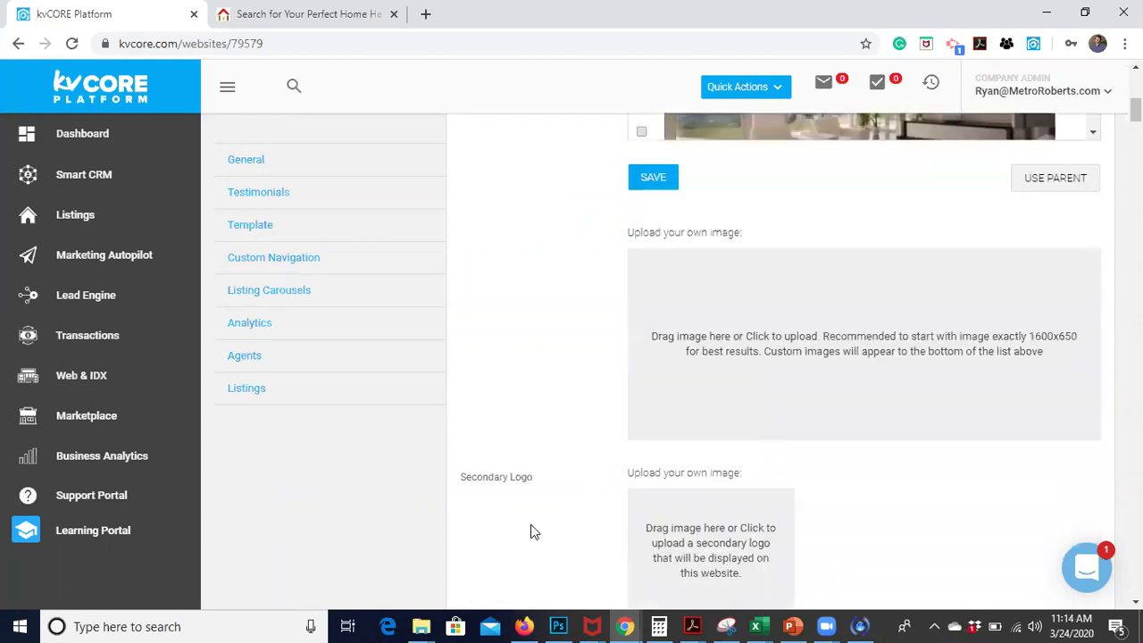
scroll(531, 533, down, 8)
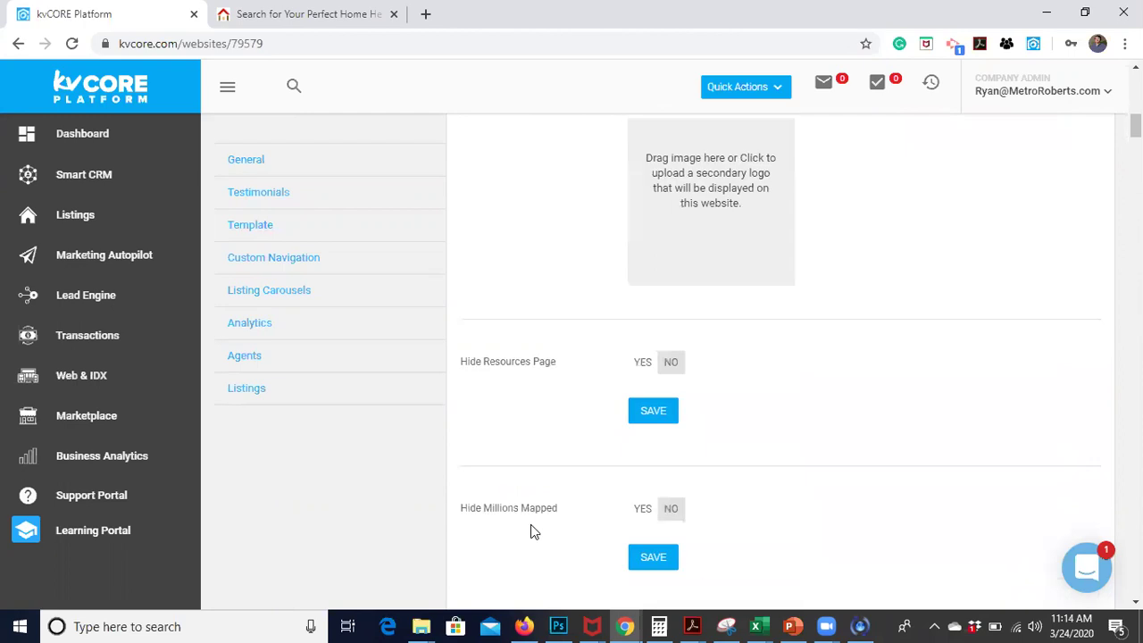
scroll(531, 532, down, 10)
scroll(531, 532, up, 8)
scroll(531, 323, up, 10)
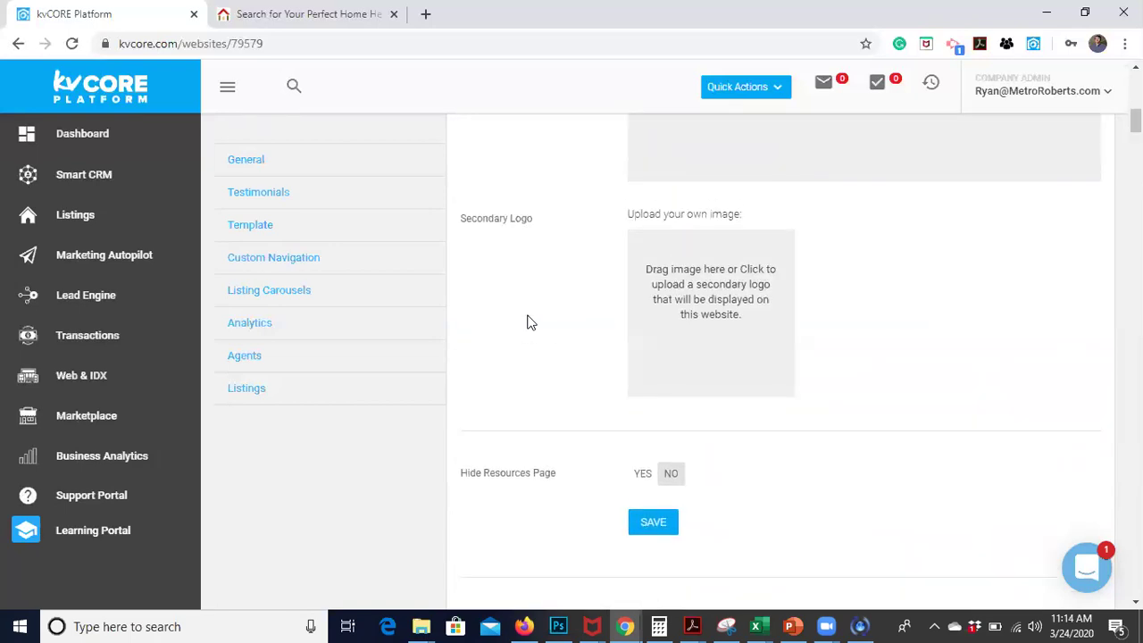
- Read the General settings from Hide WCAG through Hide Print Flyer Button and Mandate Phone to Force Lead Registration
scroll(530, 323, down, 3)
scroll(527, 321, down, 3)
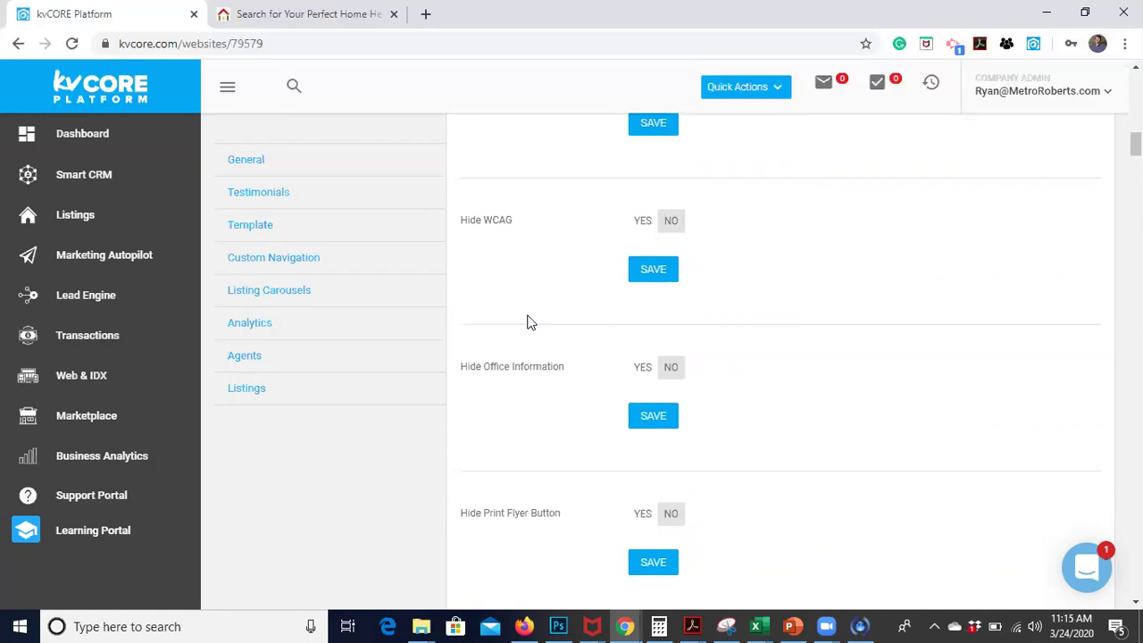
scroll(527, 322, down, 3)
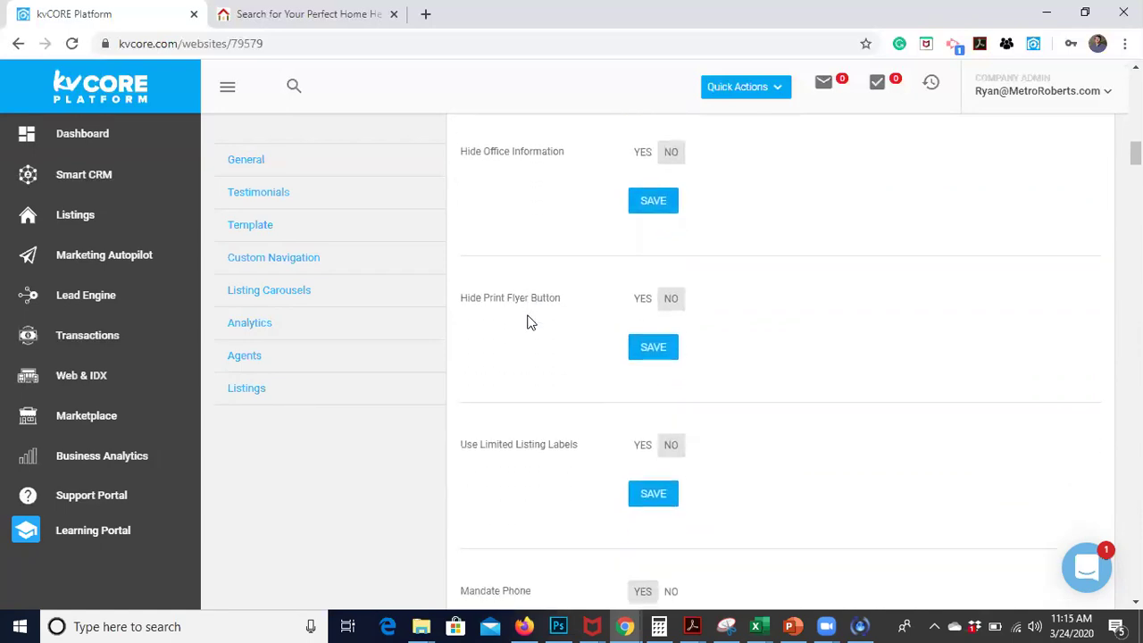
scroll(527, 321, down, 1)
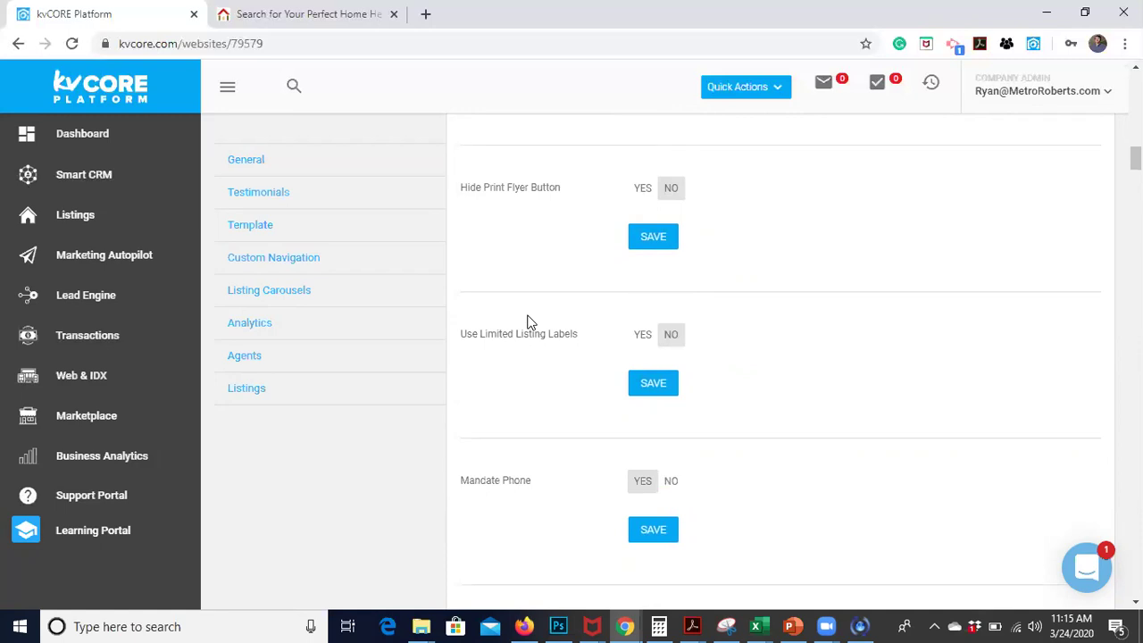
scroll(527, 321, down, 4)
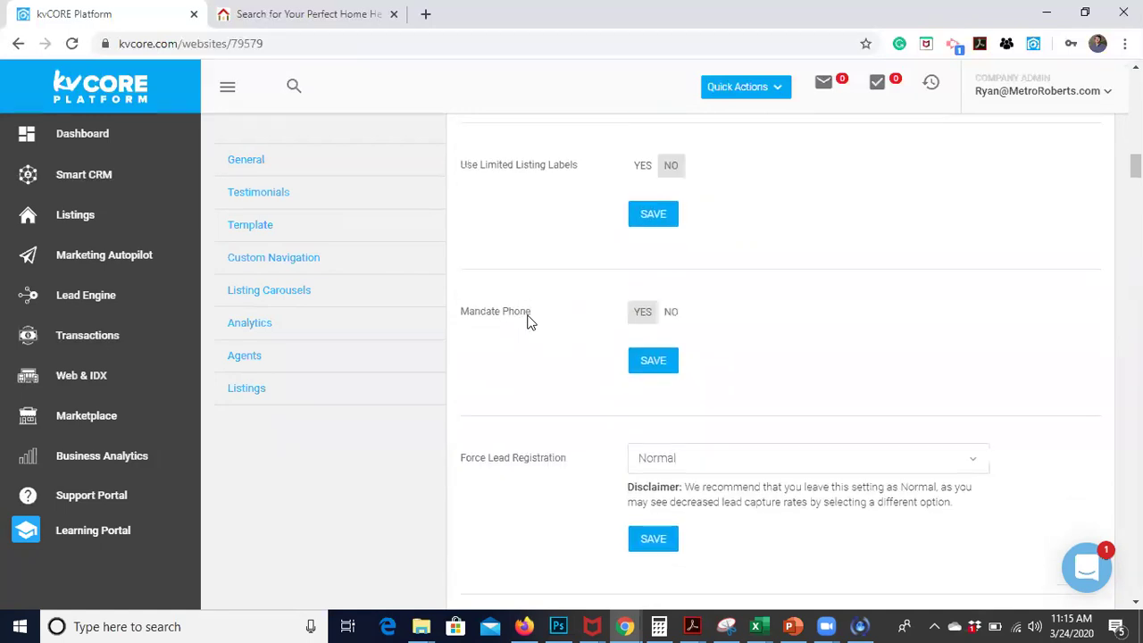
- Review the Website Title, Homepage Meta Description, Conversion Code, Custom Chat Widget and Facebook chat username settings
scroll(527, 321, down, 2)
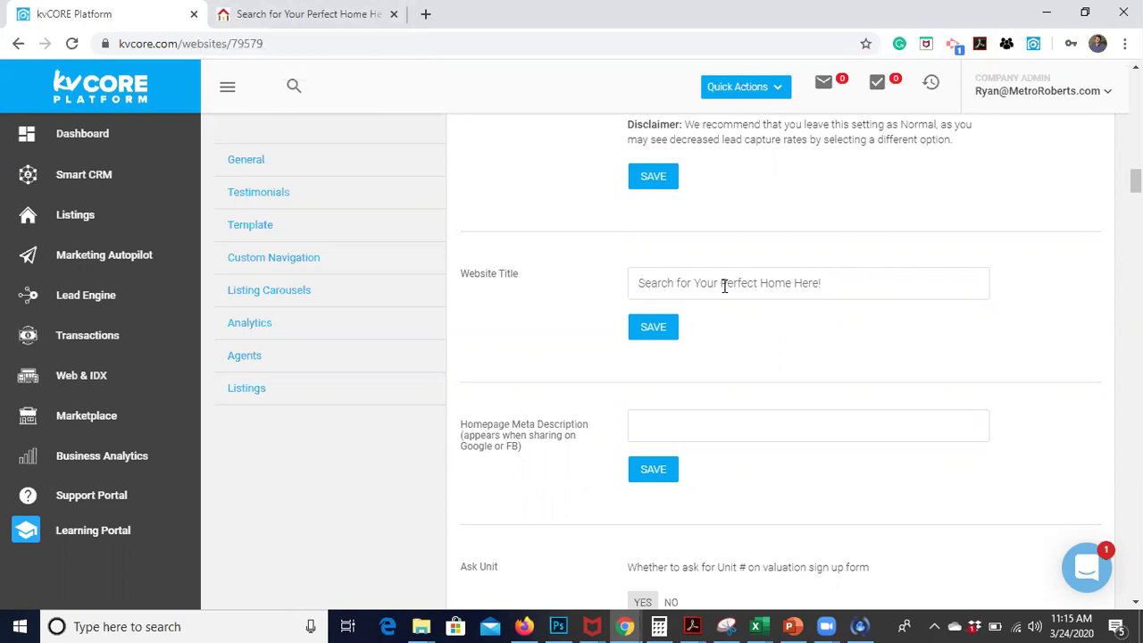
scroll(576, 378, down, 6)
scroll(568, 393, down, 12)
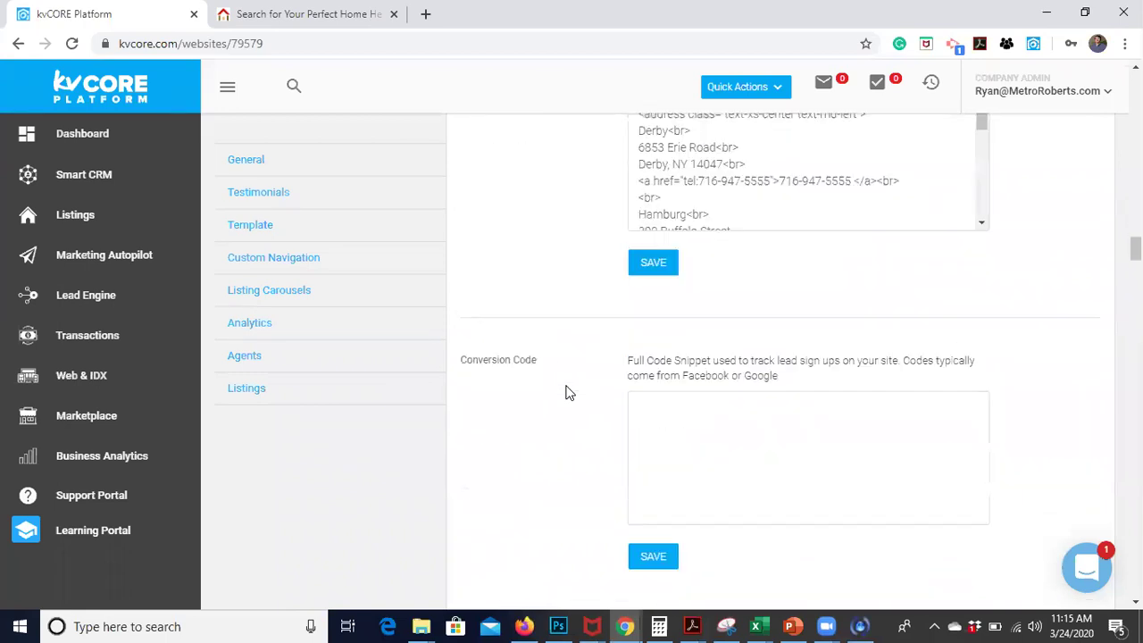
scroll(566, 391, down, 3)
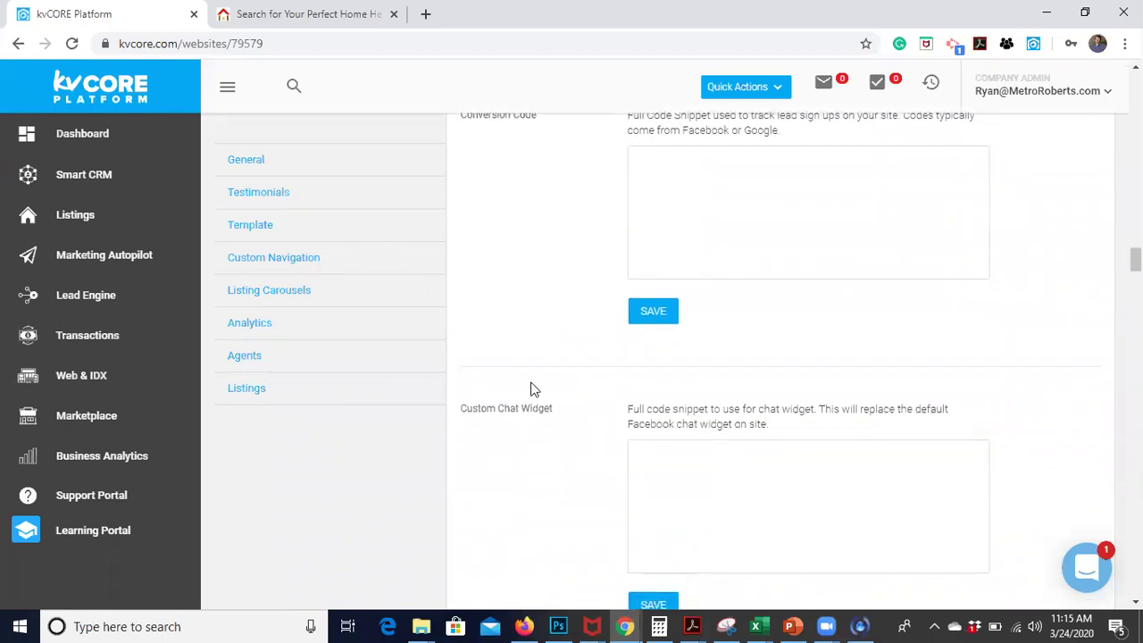
scroll(531, 389, down, 3)
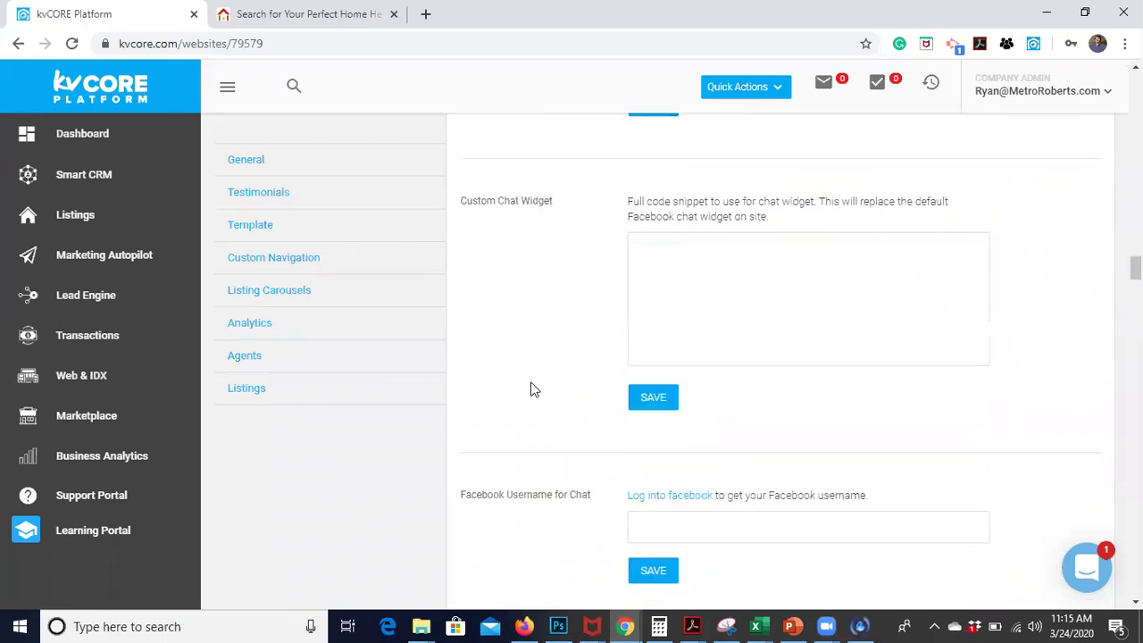
- Go to the Listing Carousels settings and compare them with the Just Reduced section on the public homepage
click(246, 298)
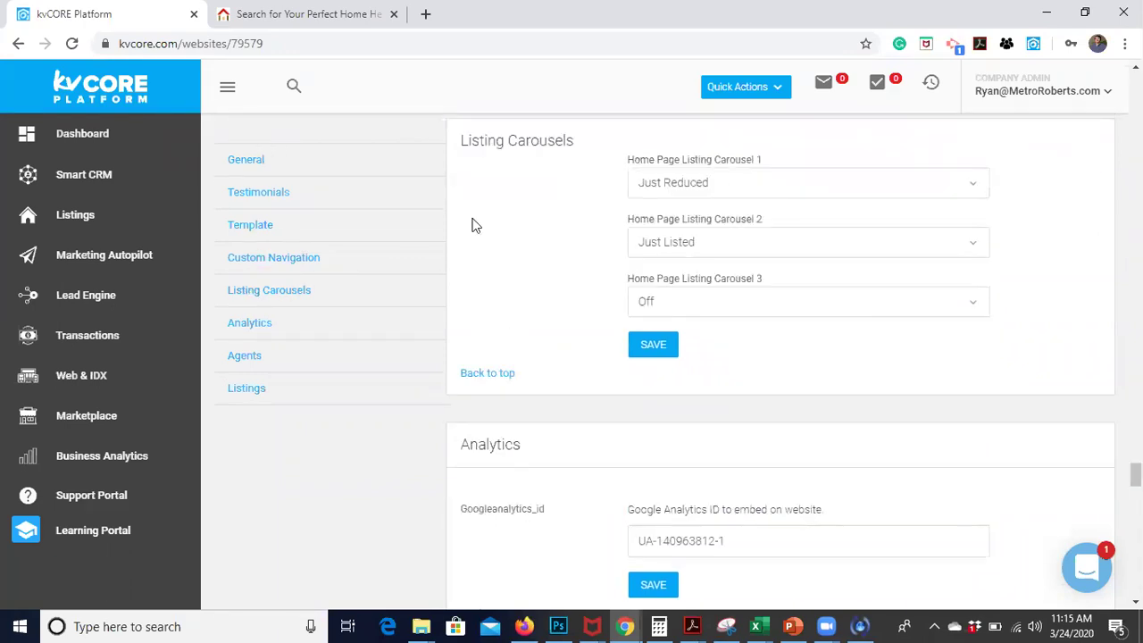
click(304, 14)
scroll(485, 331, down, 4)
scroll(485, 331, down, 10)
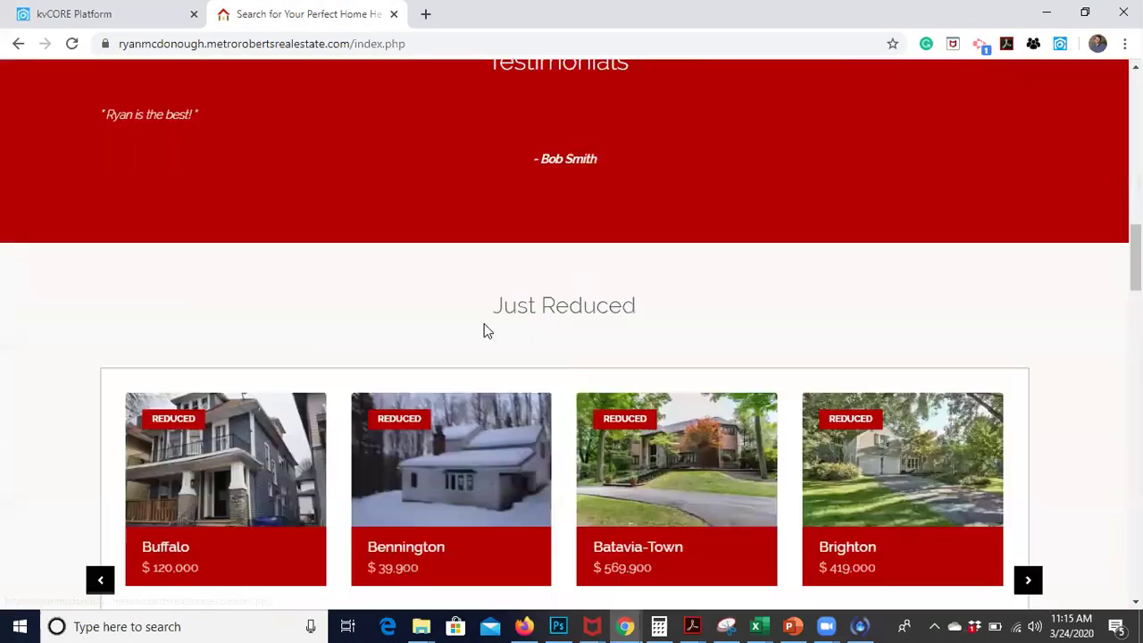
scroll(485, 331, up, 2)
scroll(339, 206, up, 2)
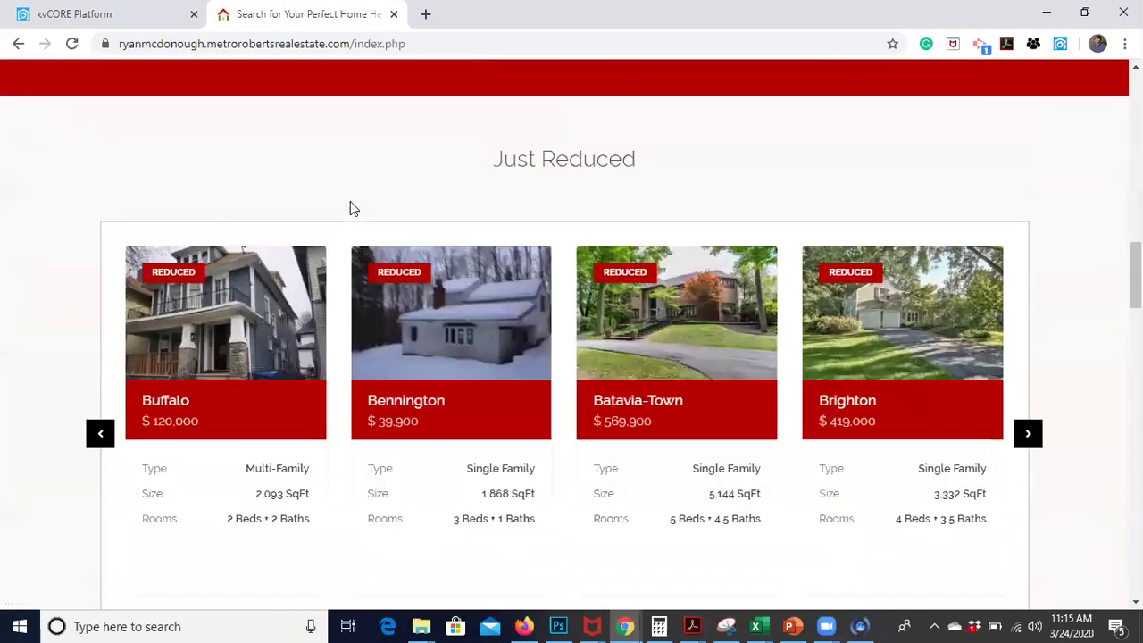
- Browse forward through the Just Reduced listing carousel on the public homepage
click(1028, 434)
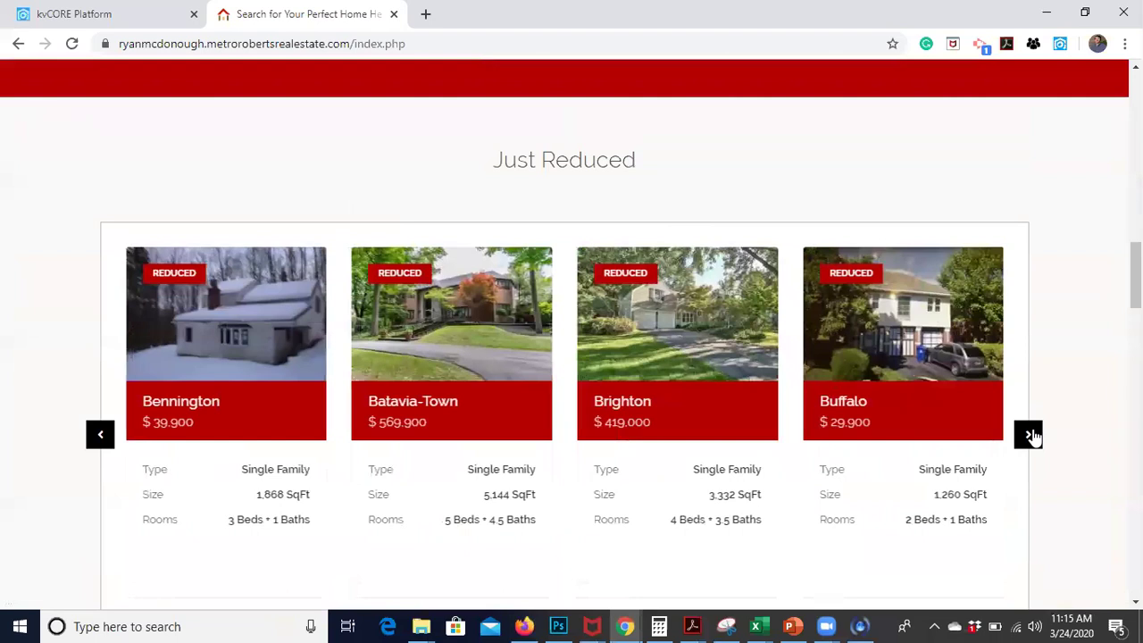
click(1029, 435)
click(1028, 435)
click(1029, 435)
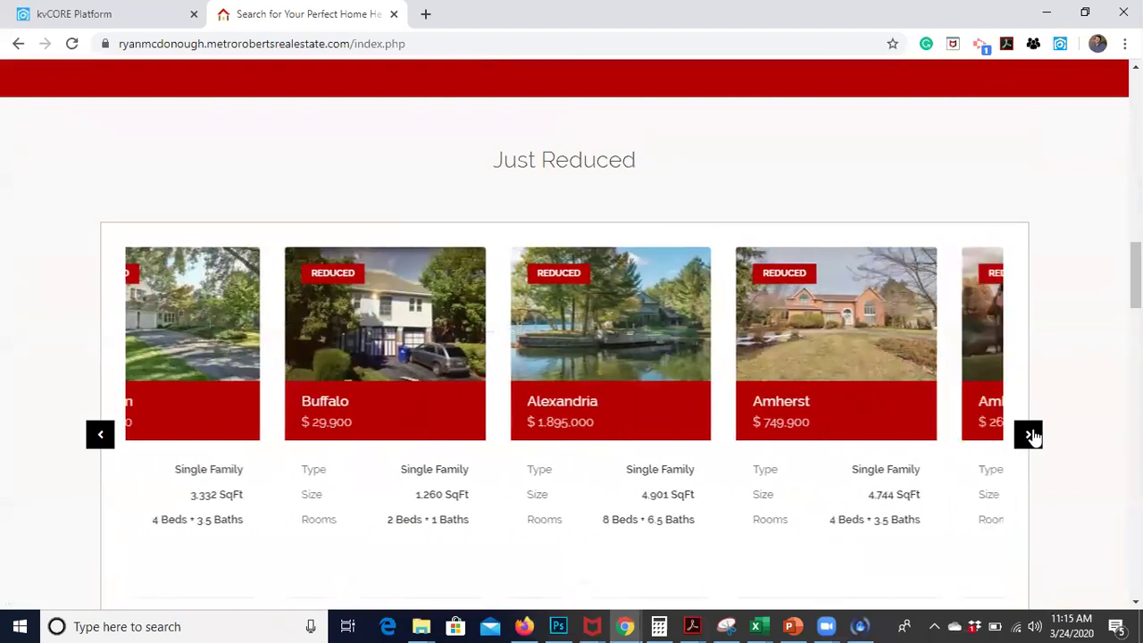
click(1028, 434)
click(1028, 435)
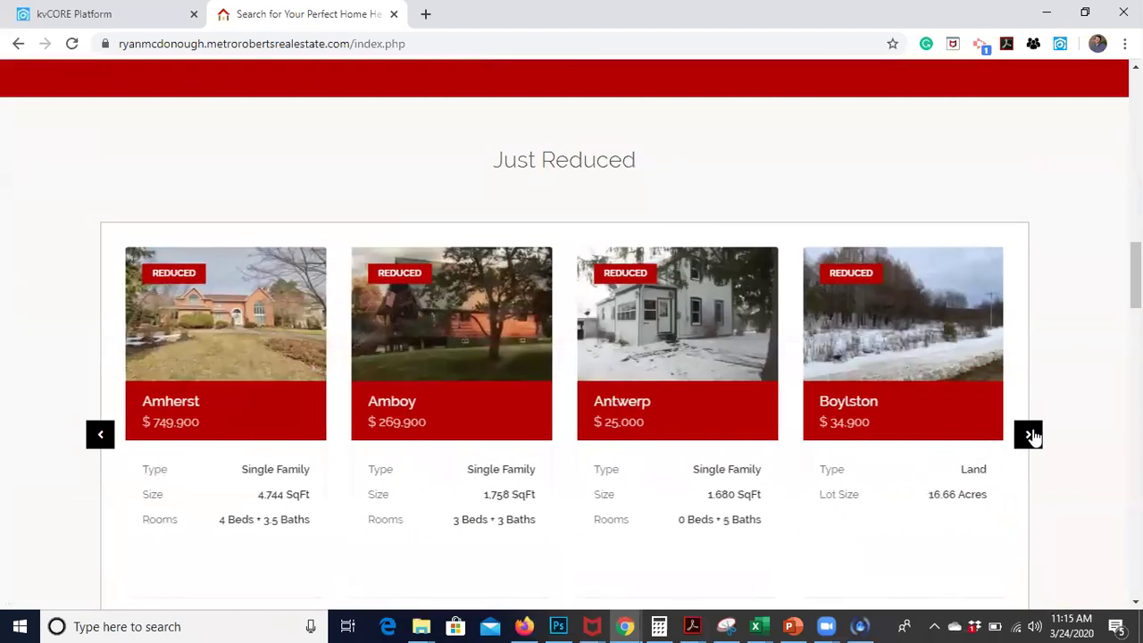
right_click(1031, 435)
click(1029, 434)
click(1028, 435)
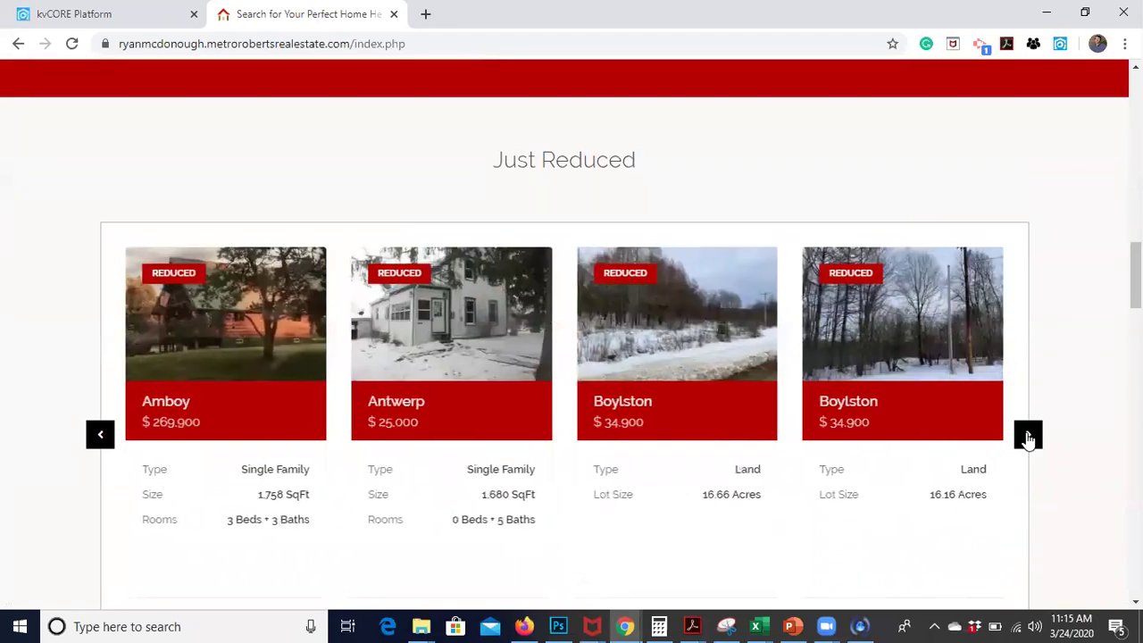
click(1029, 435)
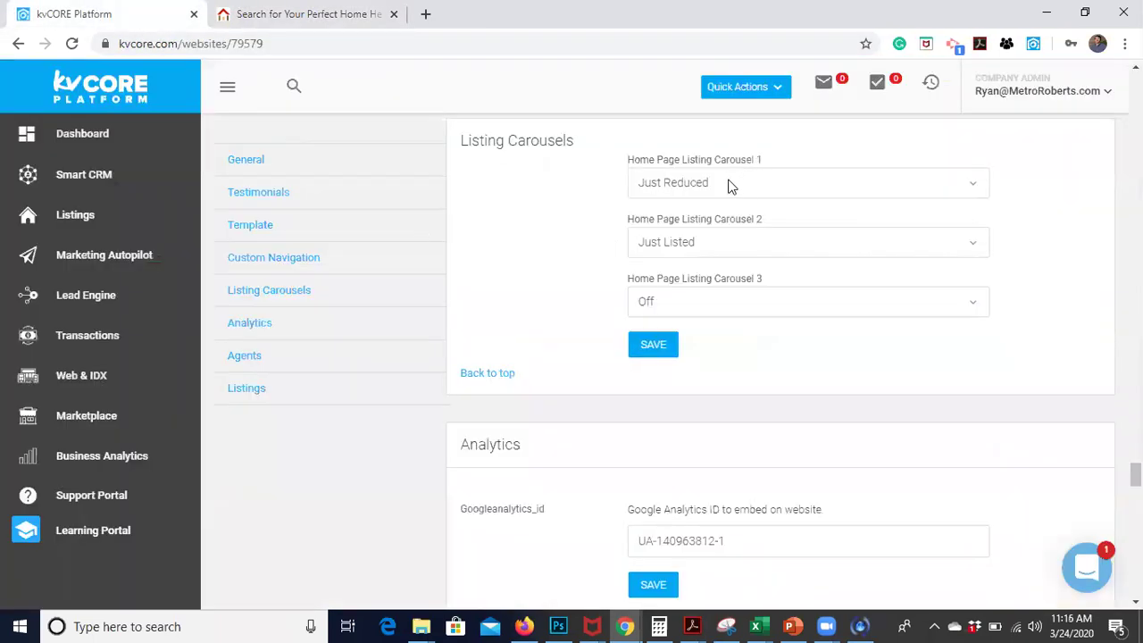
- Set Home Page Listing Carousel 1 to My Listings in the kvCORE Listing Carousels settings
click(979, 188)
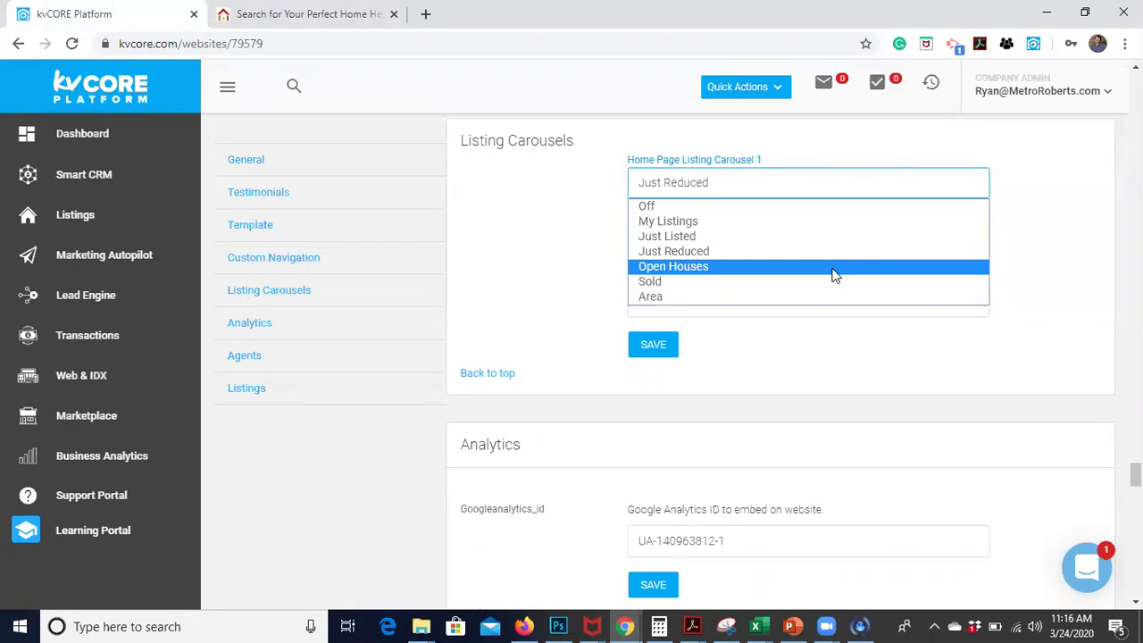
click(801, 228)
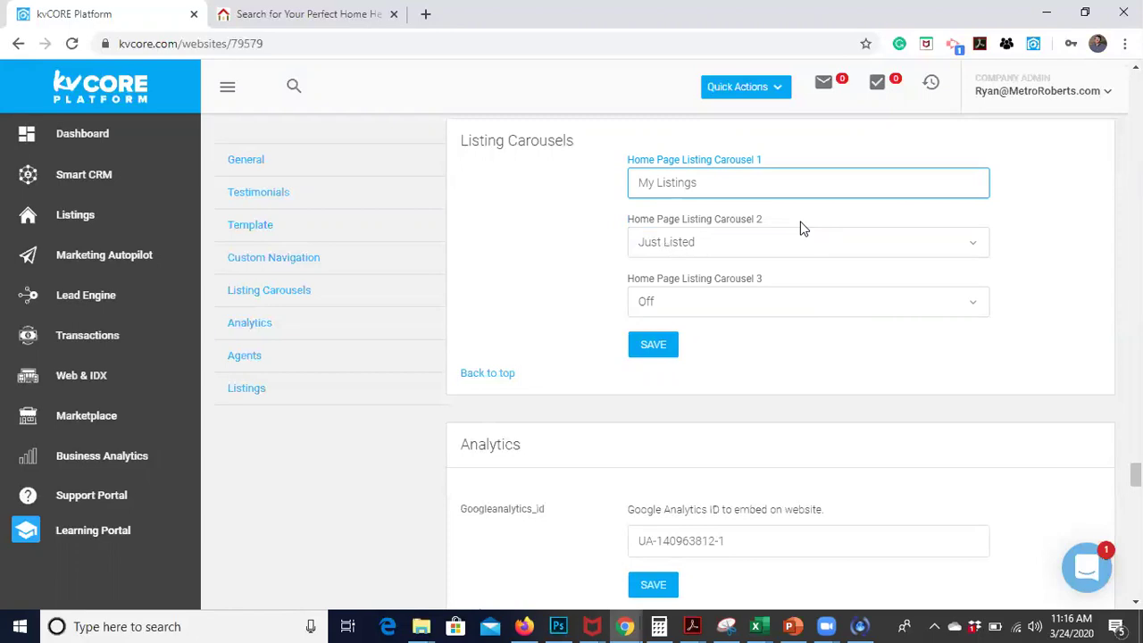
- Set Home Page Listing Carousel 1 to Just Listed, Carousel 2 to Just Reduced and Carousel 3 to Open Houses
click(913, 182)
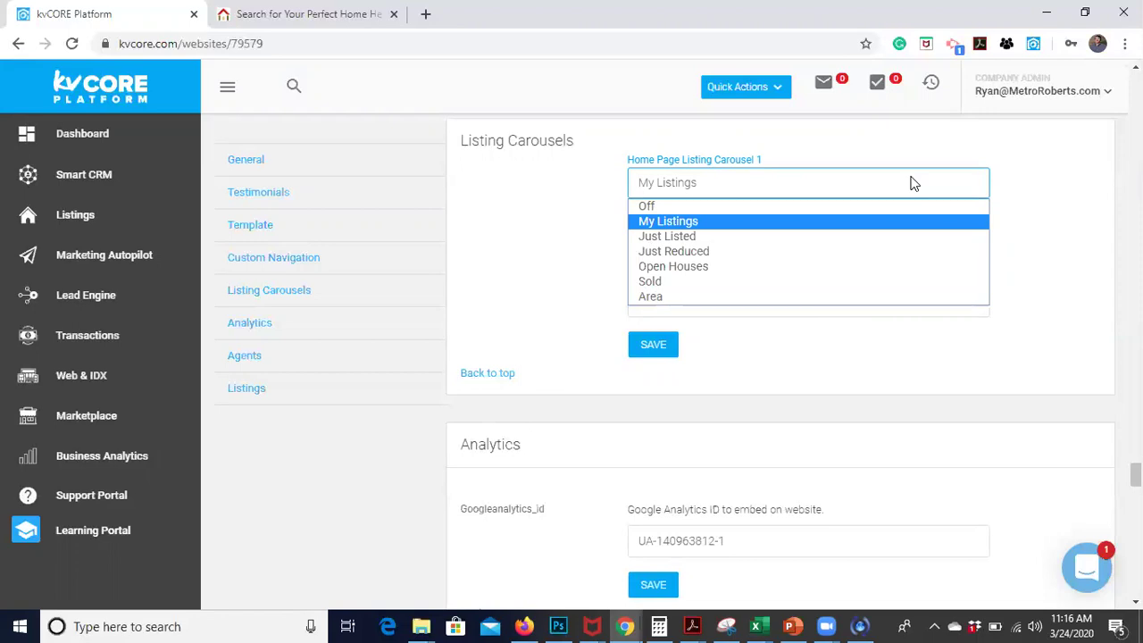
click(866, 237)
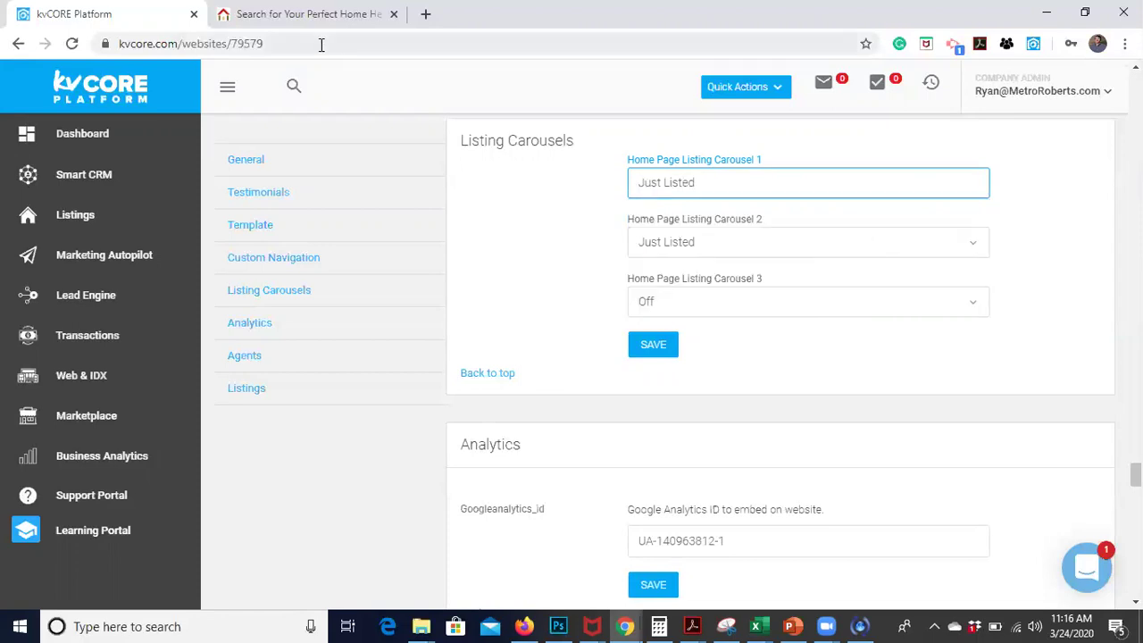
click(785, 241)
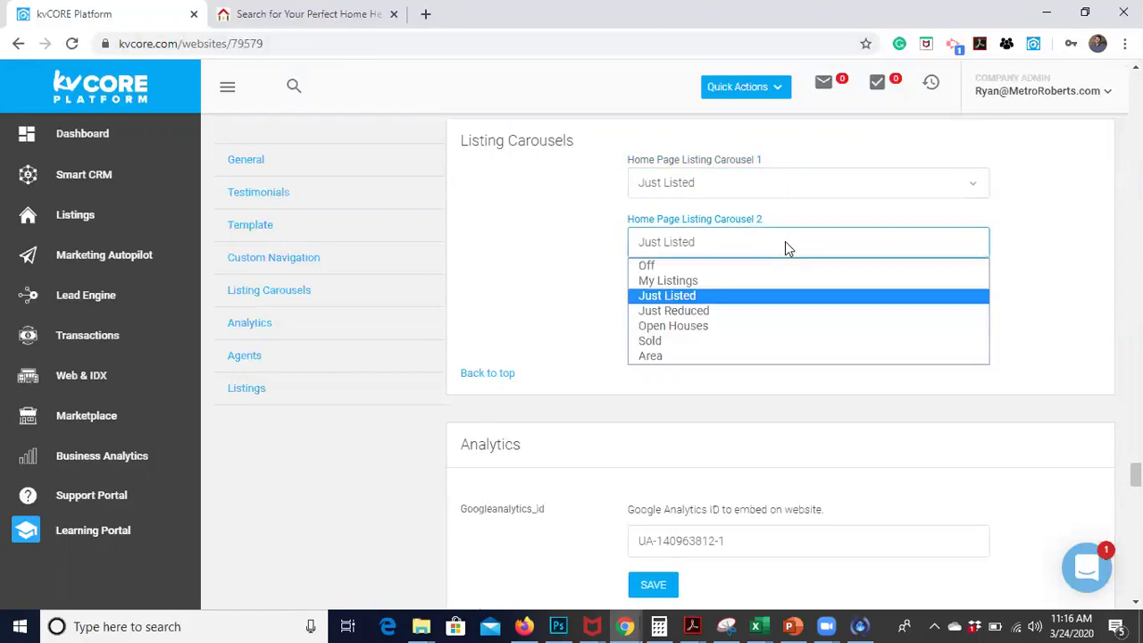
click(772, 318)
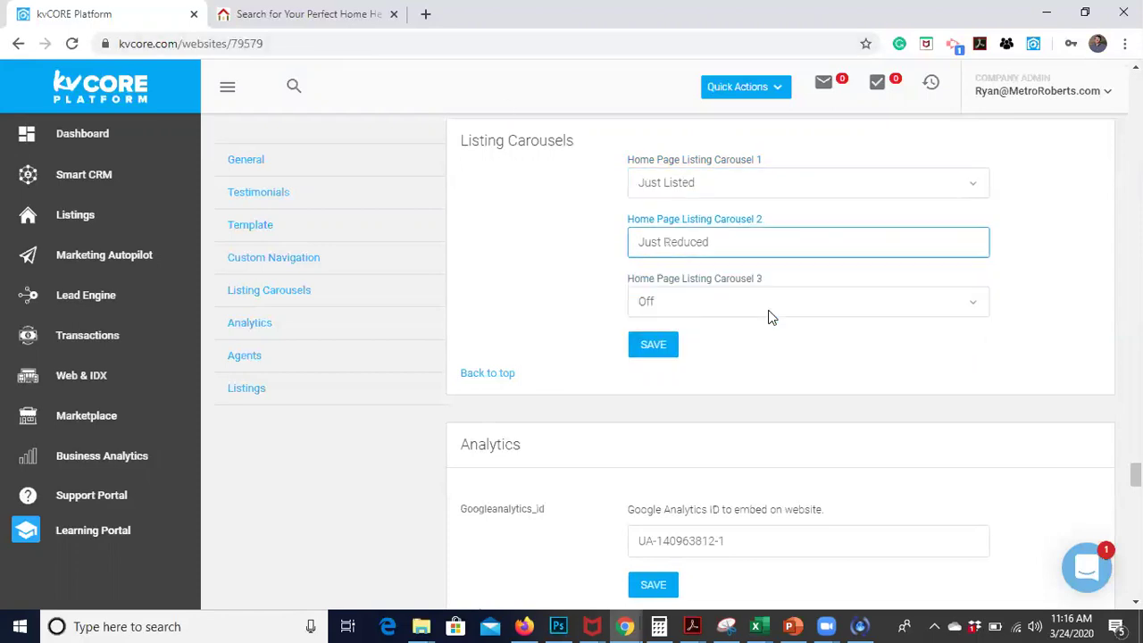
click(710, 310)
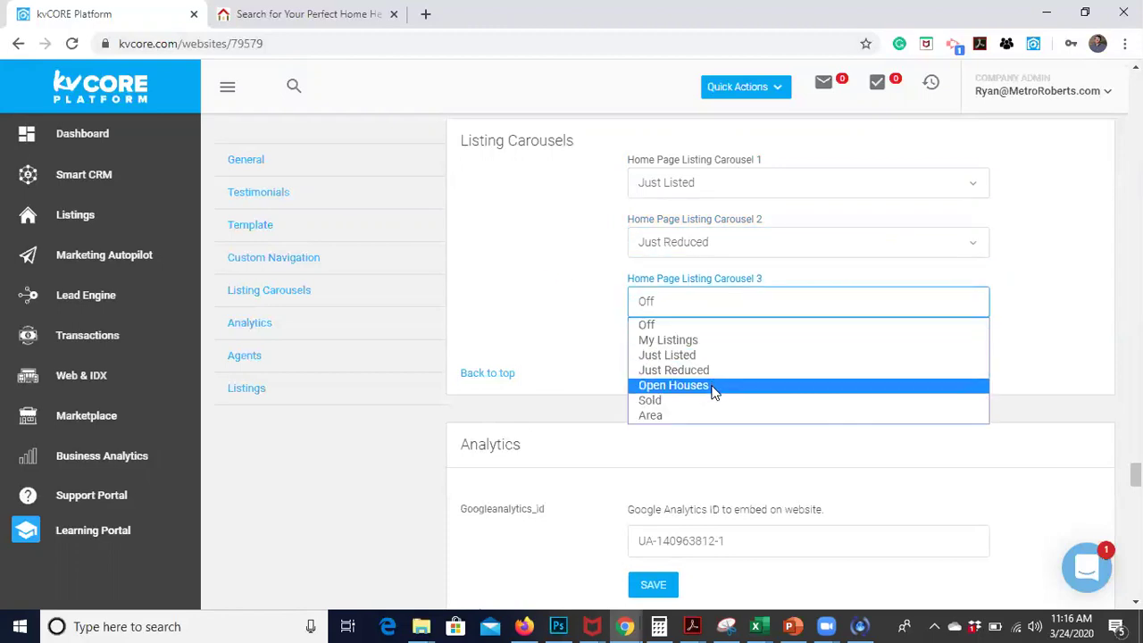
click(714, 387)
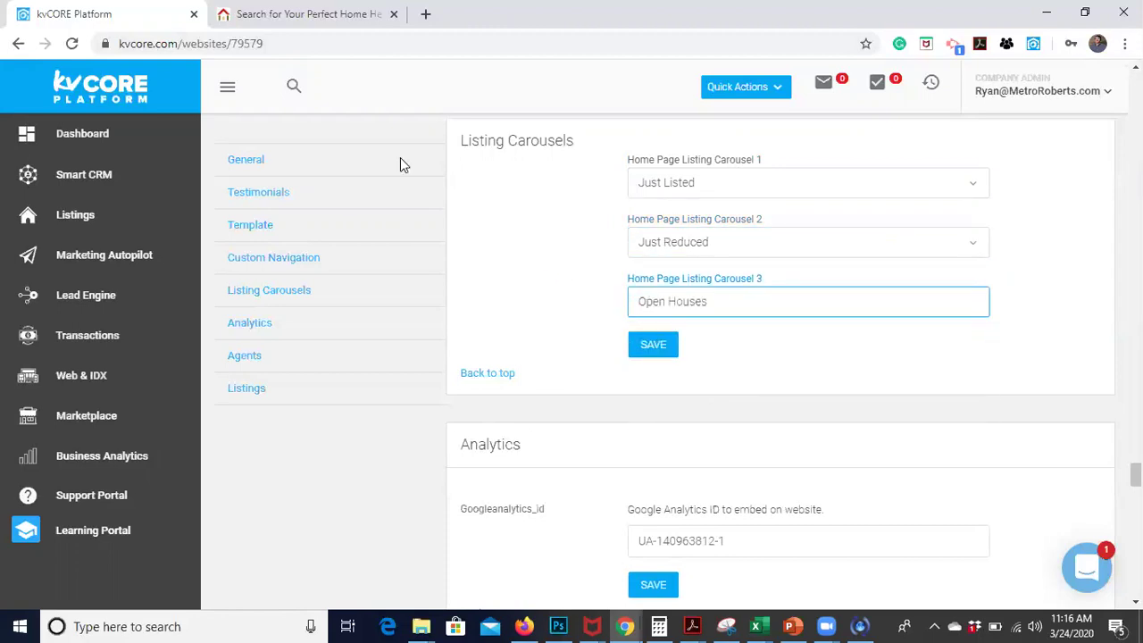
- Save the Listing Carousels settings with Carousel 1 as Just Reduced, Carousel 2 as Just Listed and Carousel 3 as Off
click(653, 353)
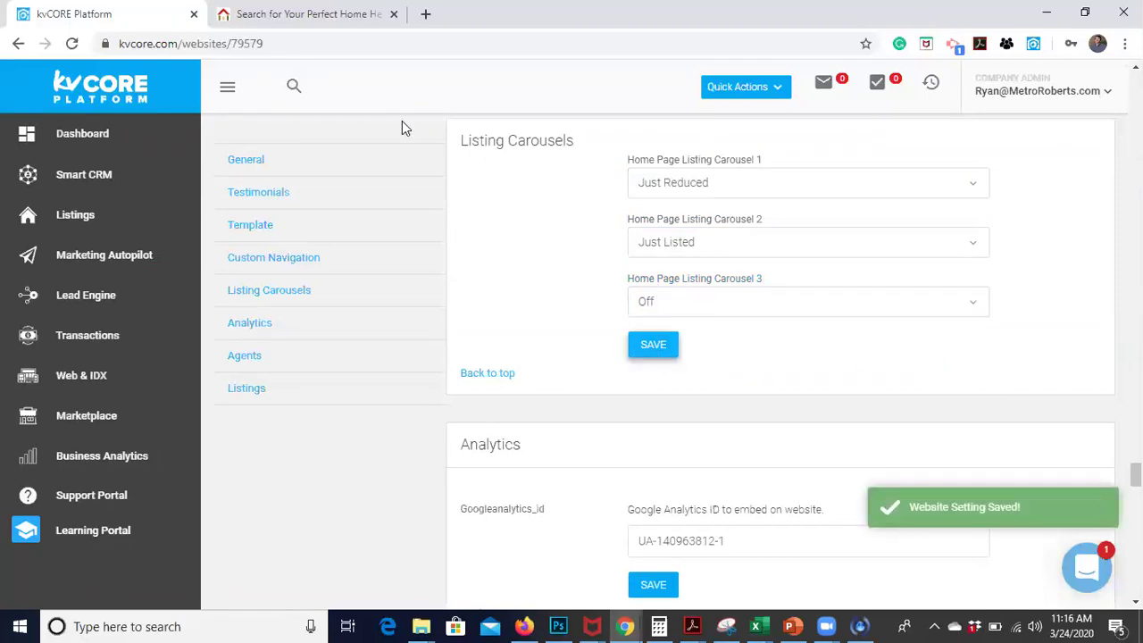
- Look over the Just Listed, About and Latest Blog Posts sections of the public homepage
click(350, 19)
scroll(413, 357, down, 10)
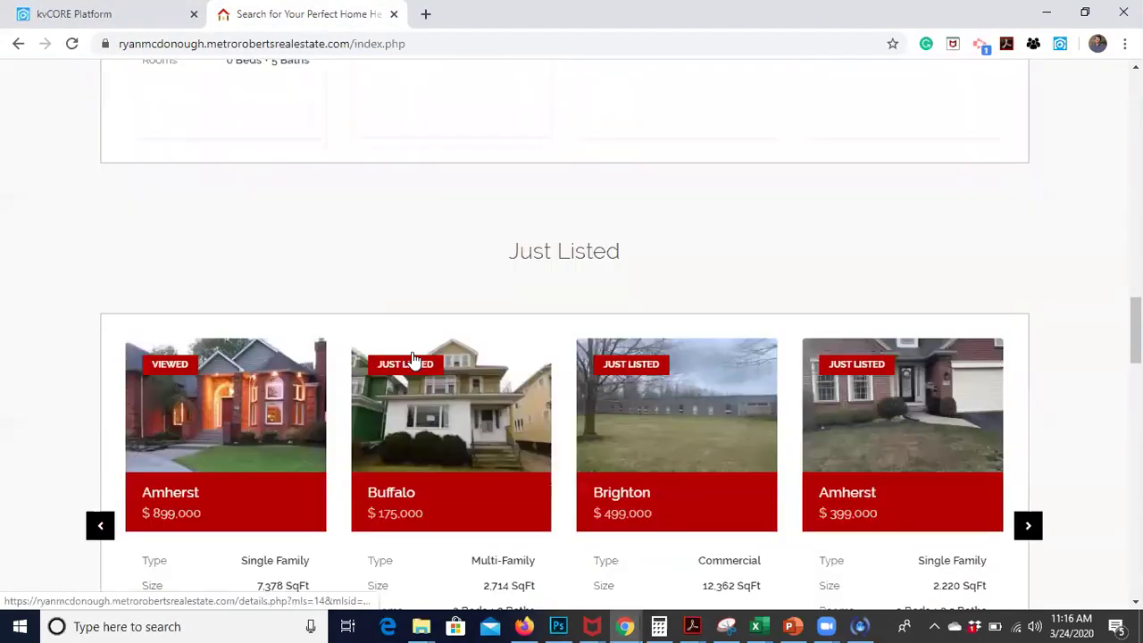
scroll(413, 357, down, 2)
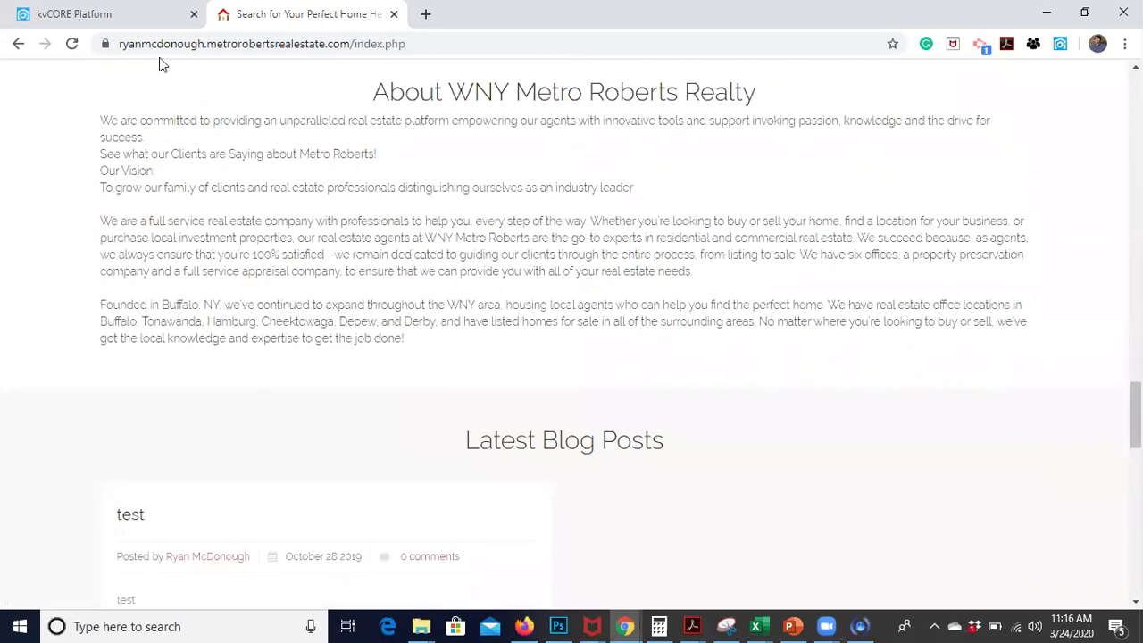
- Return to kvCORE and go to the Blog Posts list of the Web & IDX area
click(143, 22)
scroll(467, 248, up, 10)
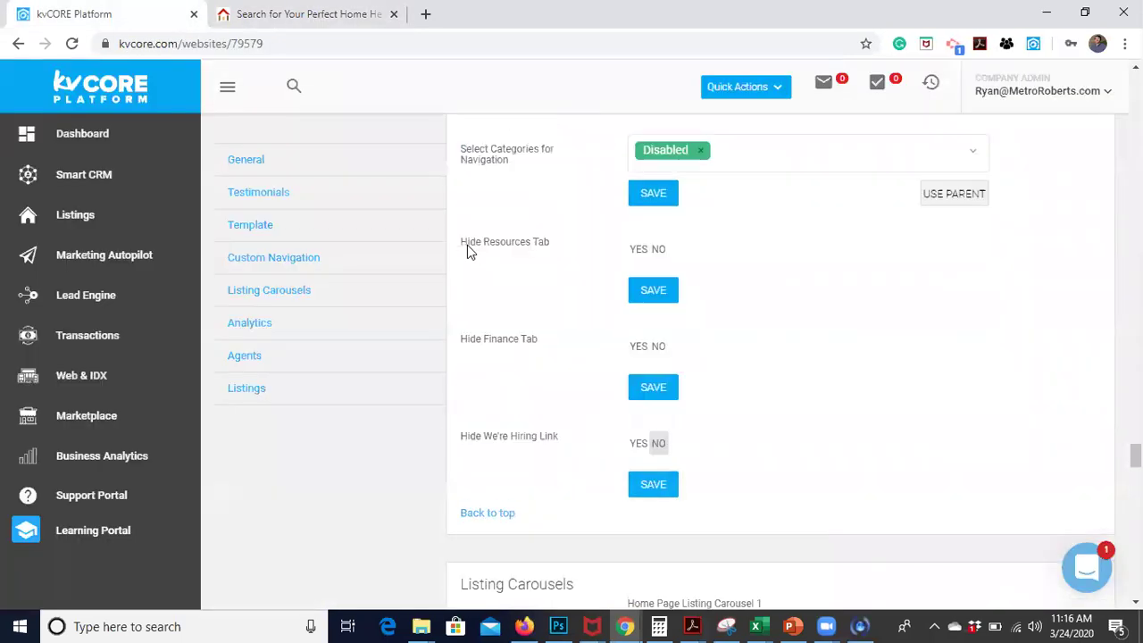
scroll(467, 245, up, 15)
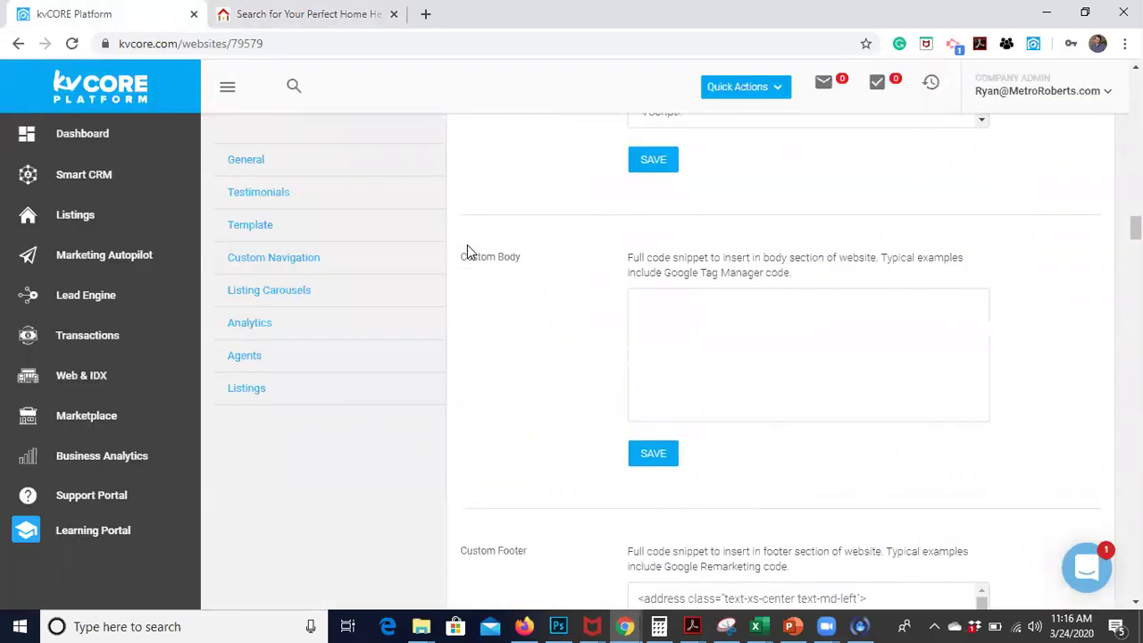
scroll(467, 252, up, 5)
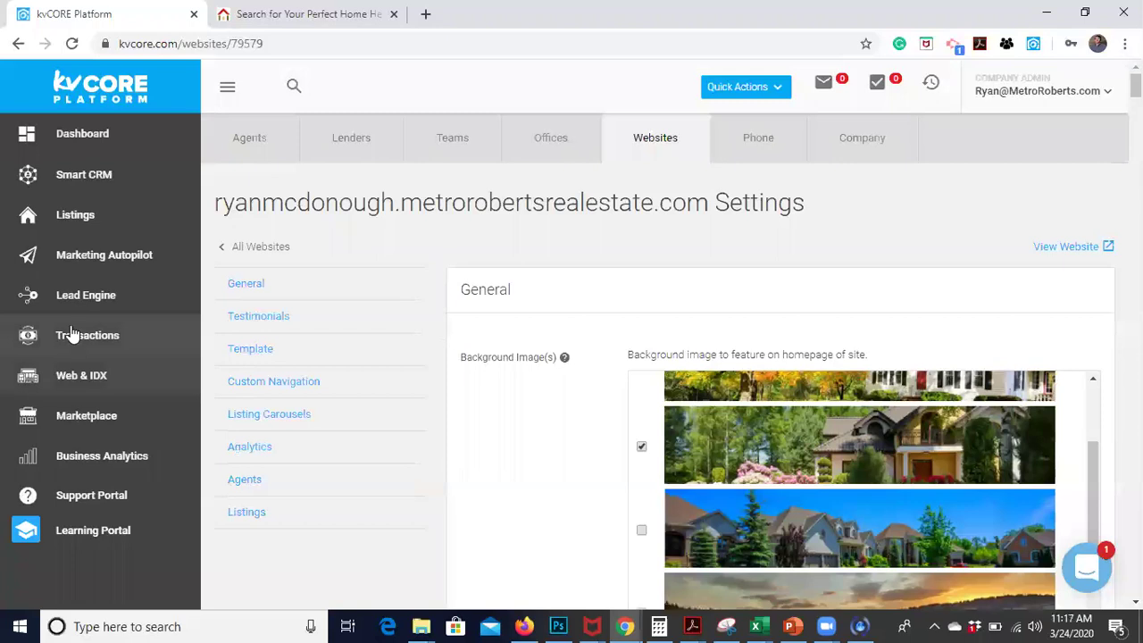
click(81, 375)
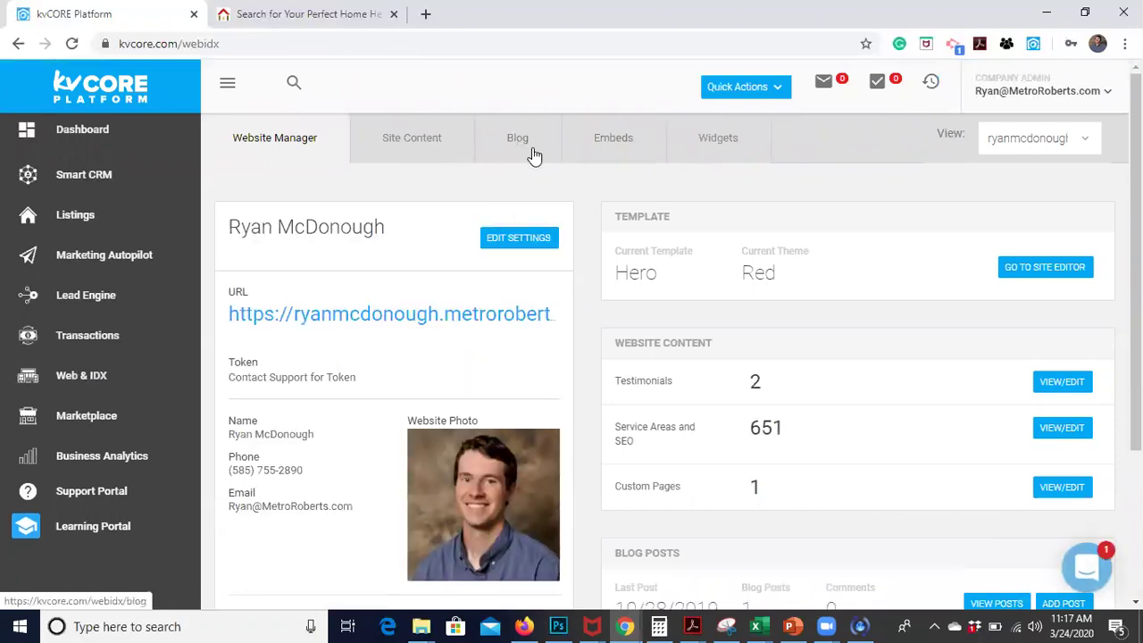
click(503, 154)
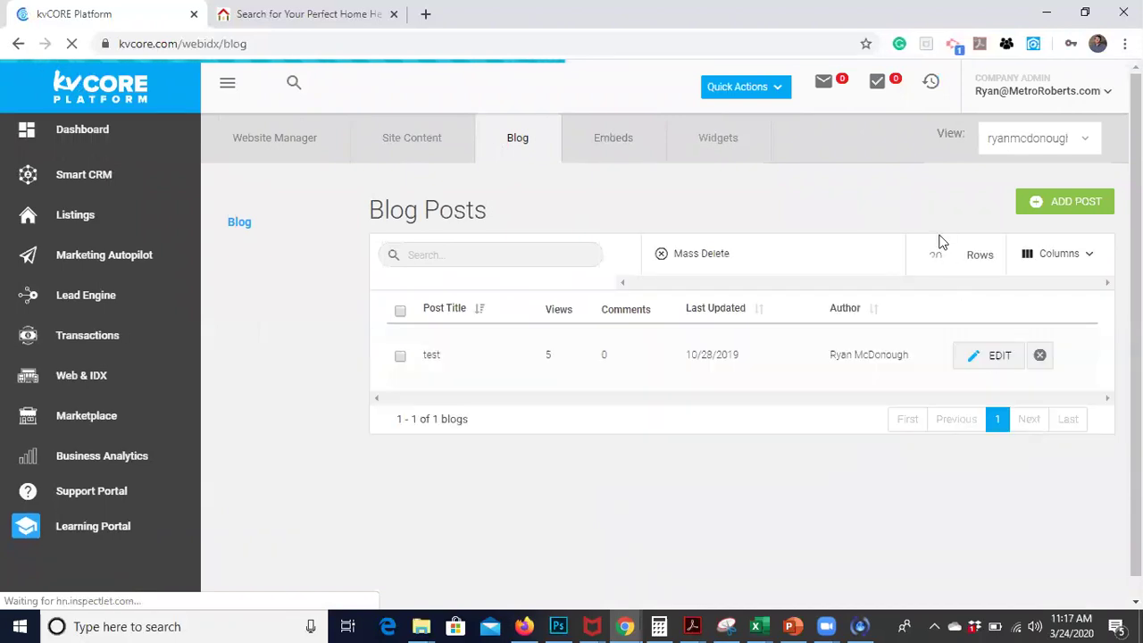
- Start a new blog post and review its title, content editor, publish date and publishing options
click(1056, 206)
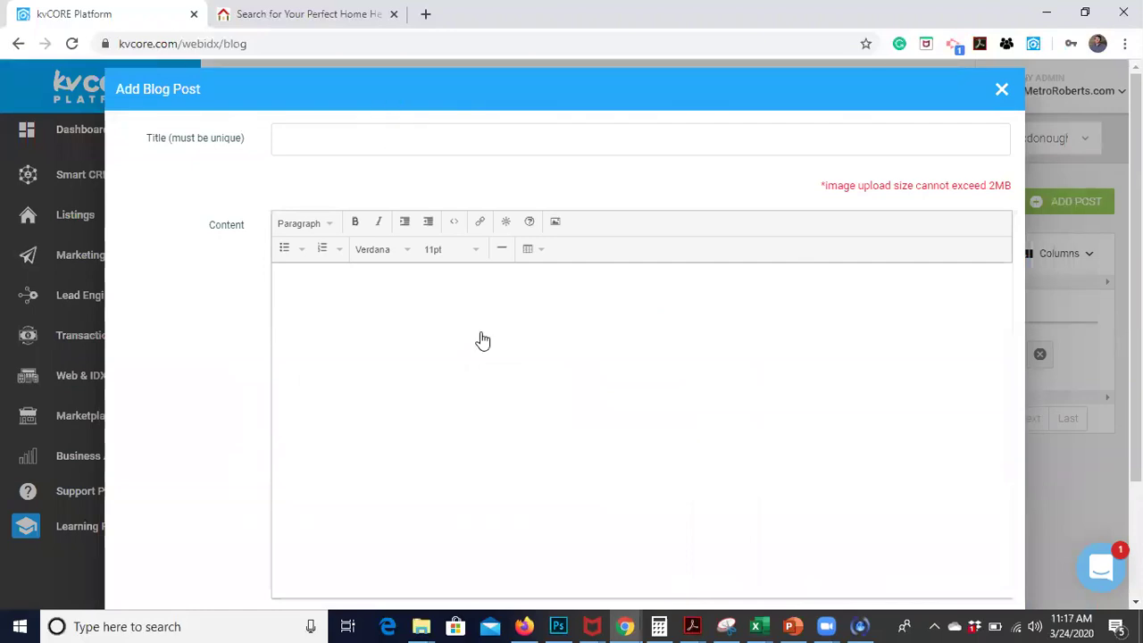
scroll(390, 447, down, 2)
scroll(391, 448, up, 2)
scroll(553, 136, down, 1)
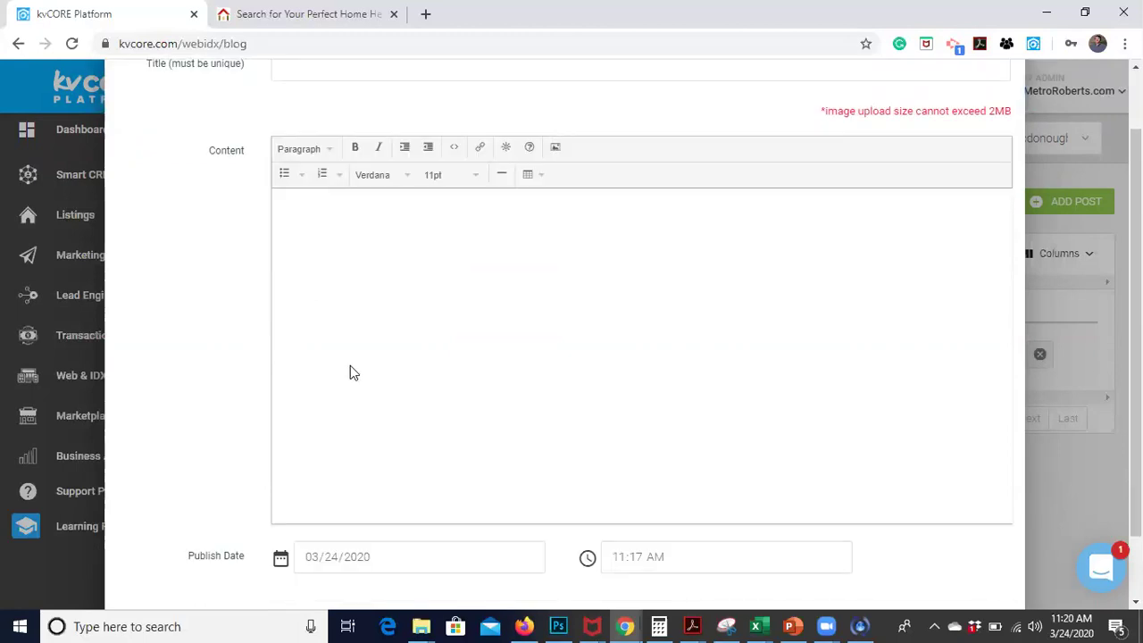
scroll(369, 349, up, 1)
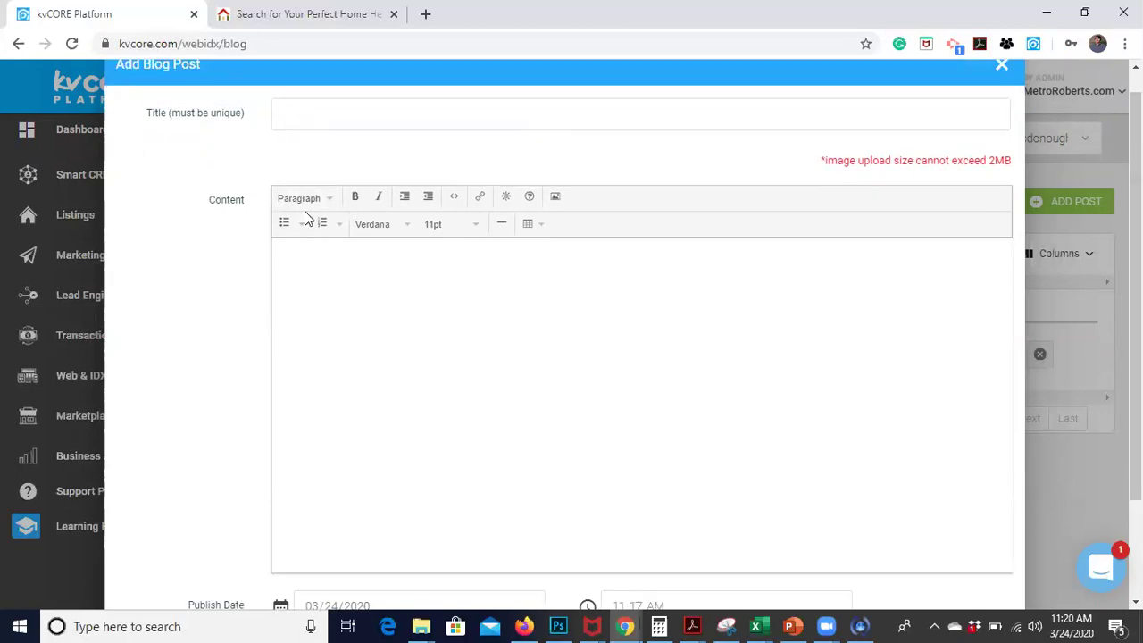
scroll(303, 220, down, 2)
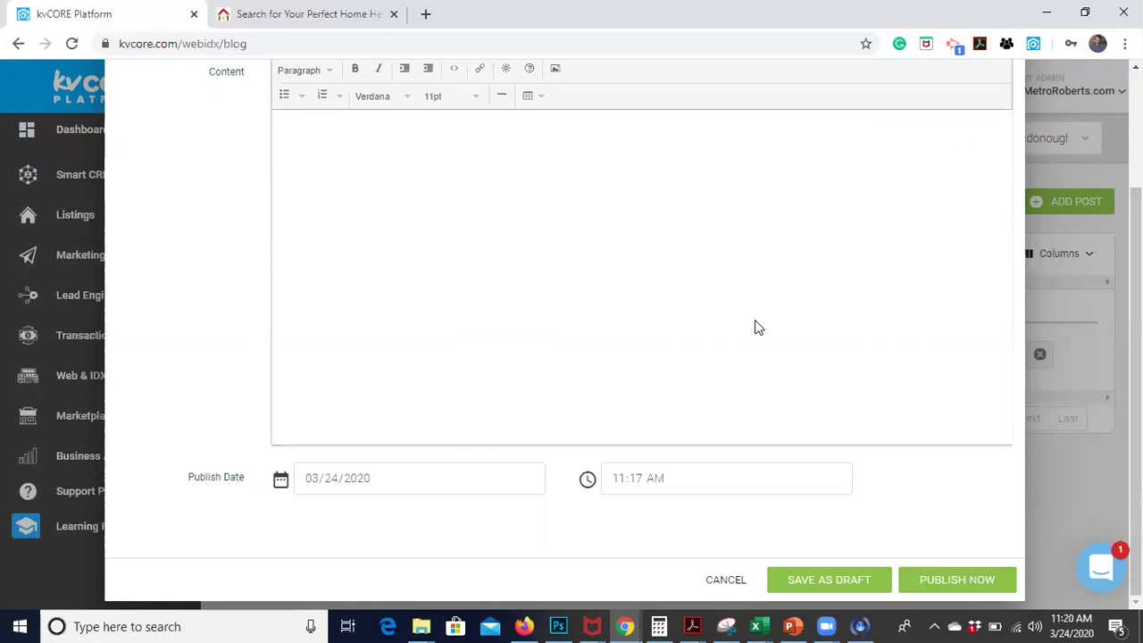
- Open the test post from Latest Blog Posts on the public homepage and bring up the copy option for its web address
key(ctrl+Tab)
scroll(457, 390, down, 2)
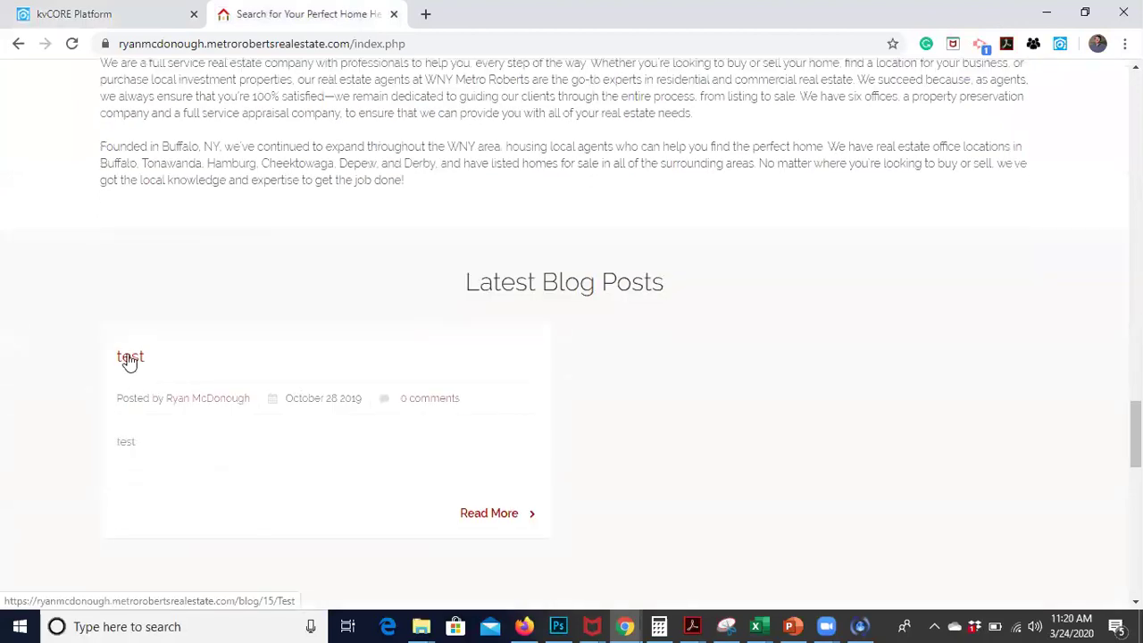
click(131, 359)
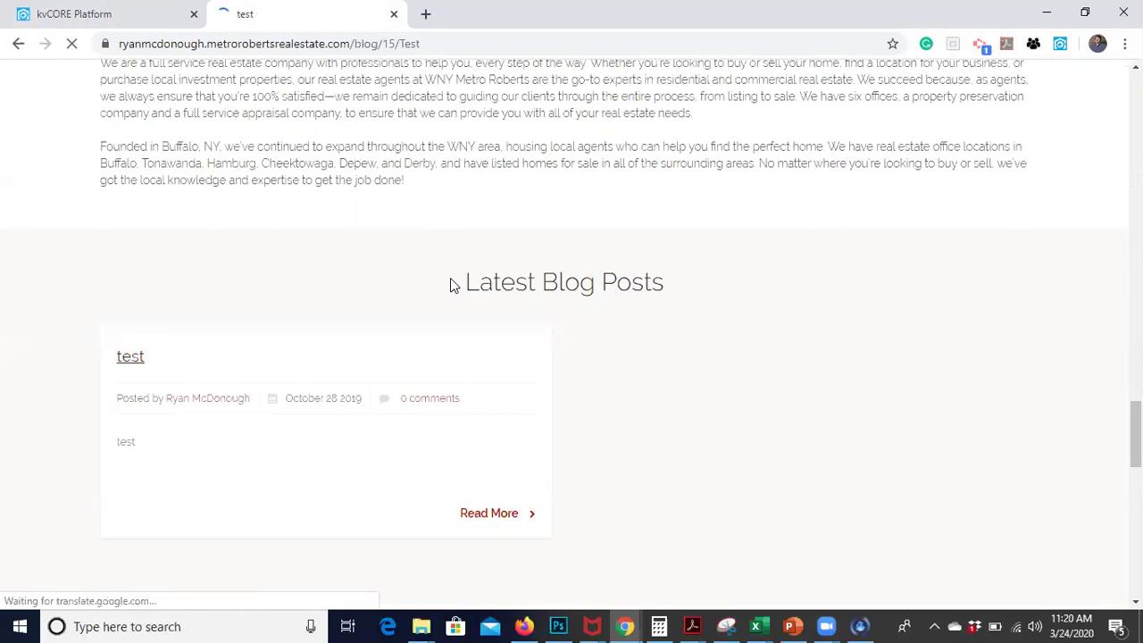
click(331, 52)
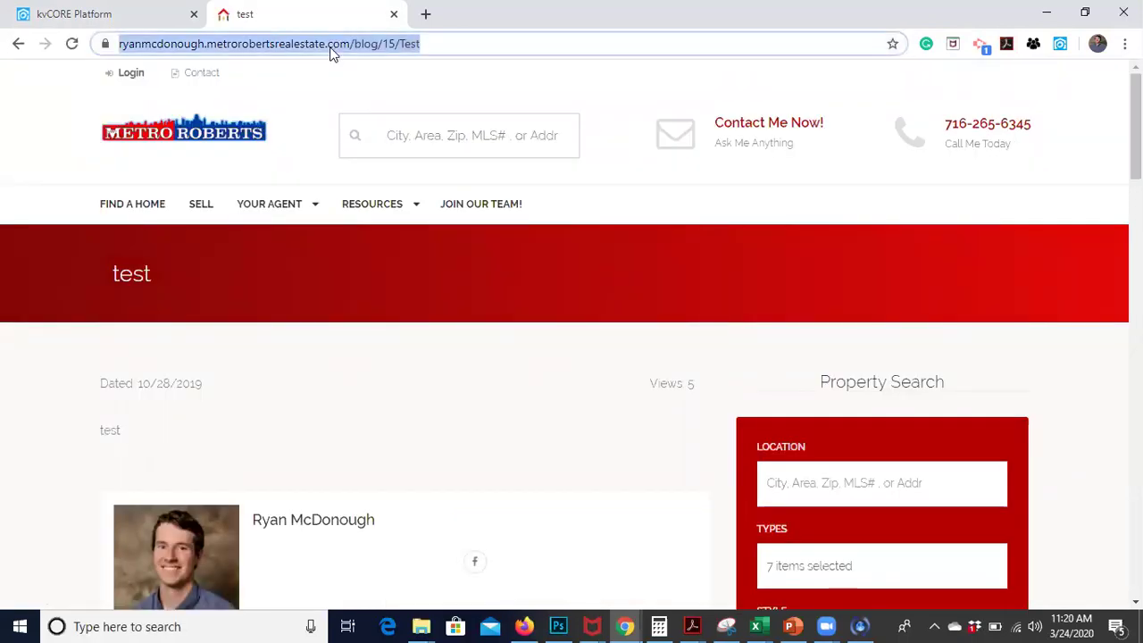
right_click(330, 52)
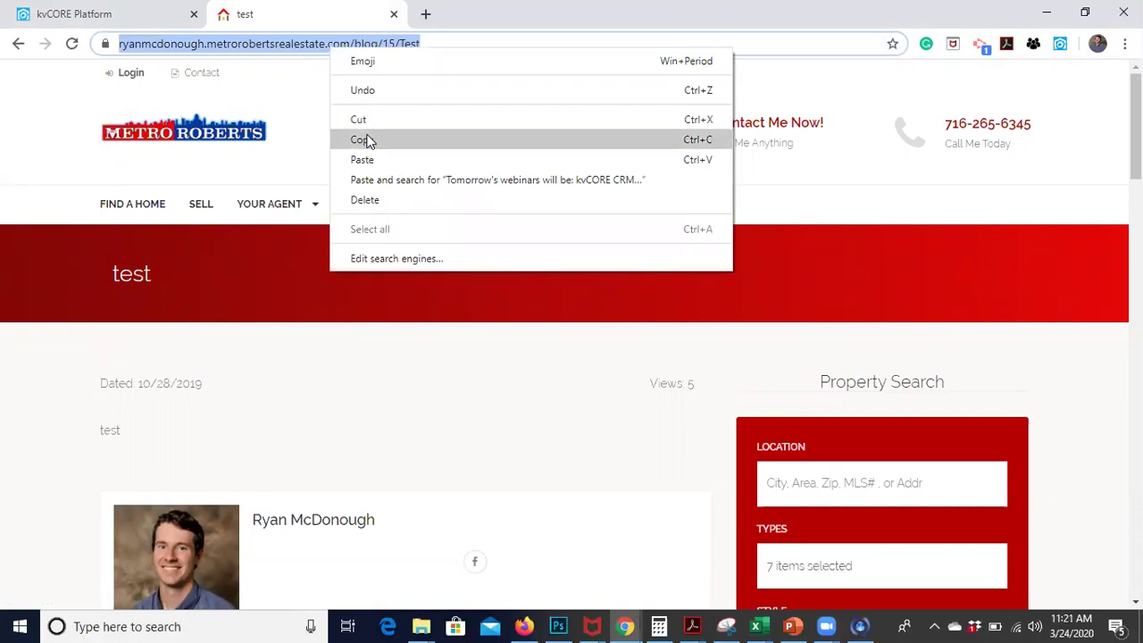
- Examine the blog post page's author section, comment login, Latest Blog Posts and Property Search form
scroll(348, 392, down, 3)
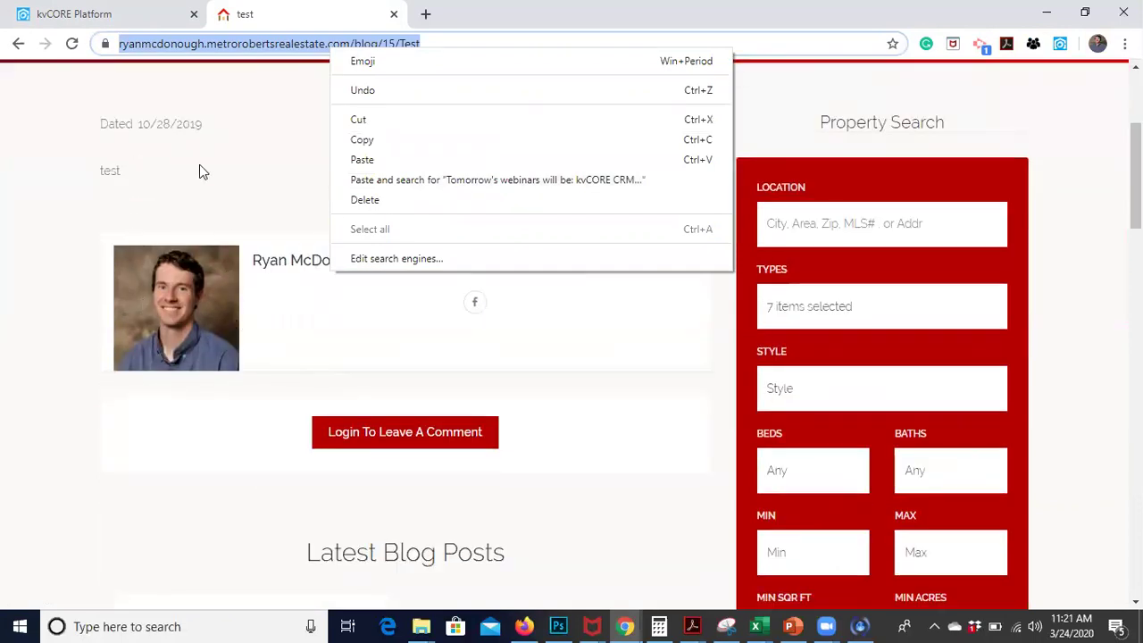
scroll(227, 241, down, 3)
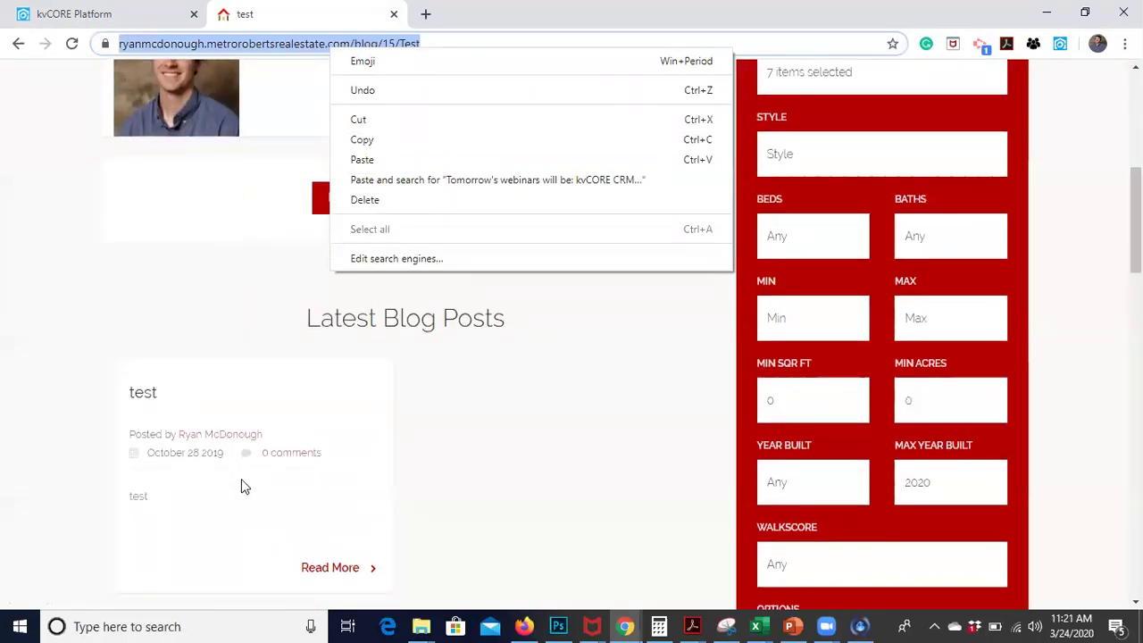
scroll(241, 482, up, 2)
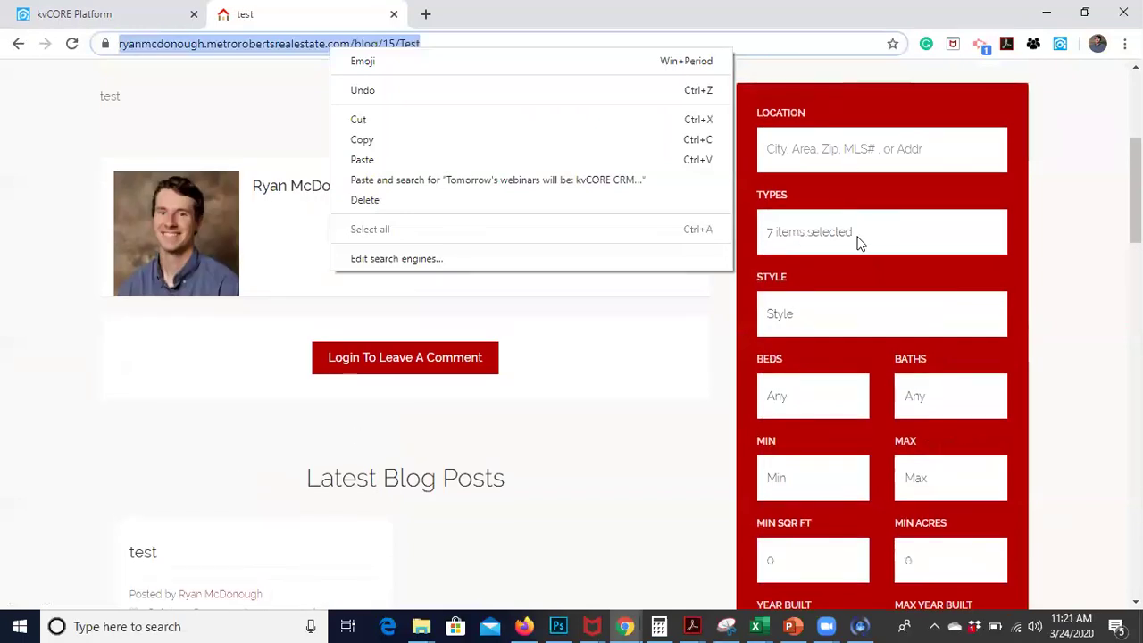
scroll(857, 243, up, 1)
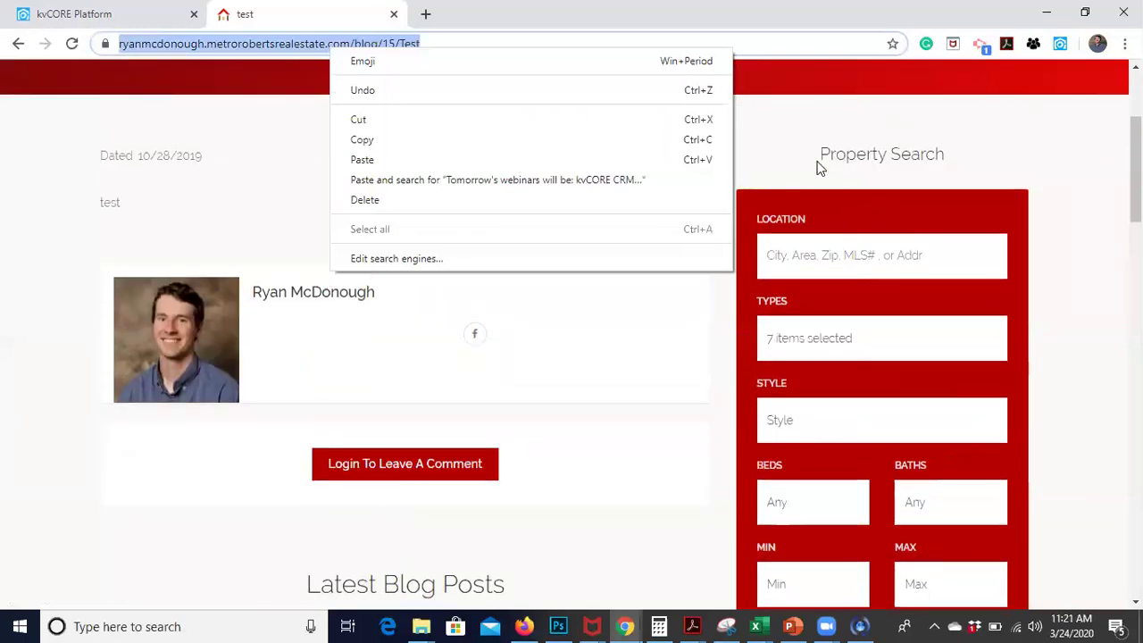
click(804, 200)
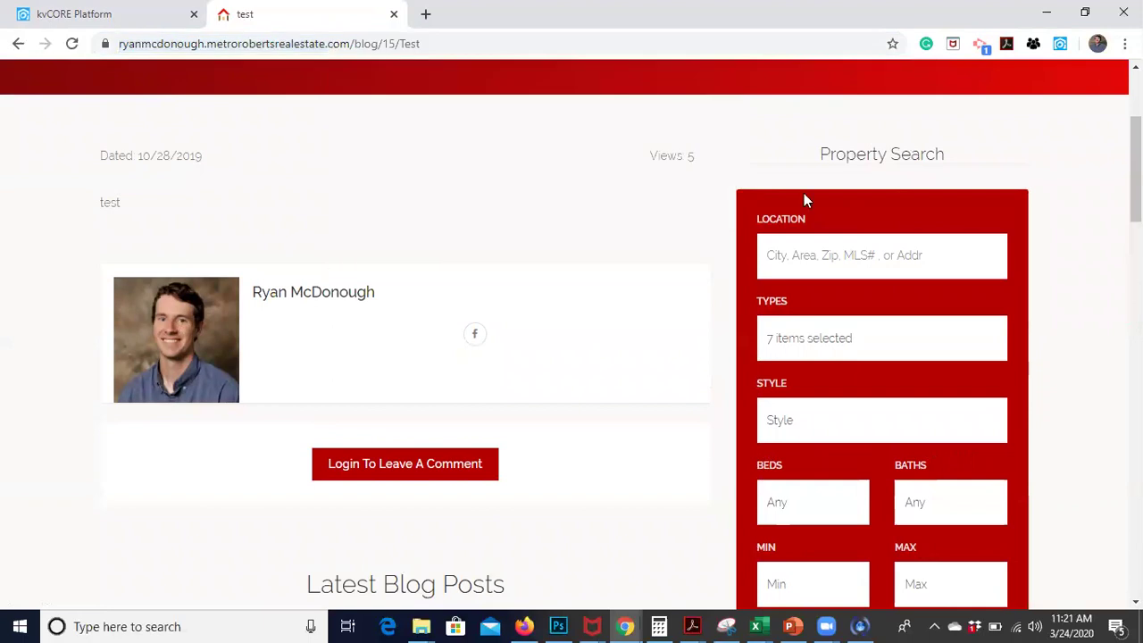
scroll(801, 313, down, 1)
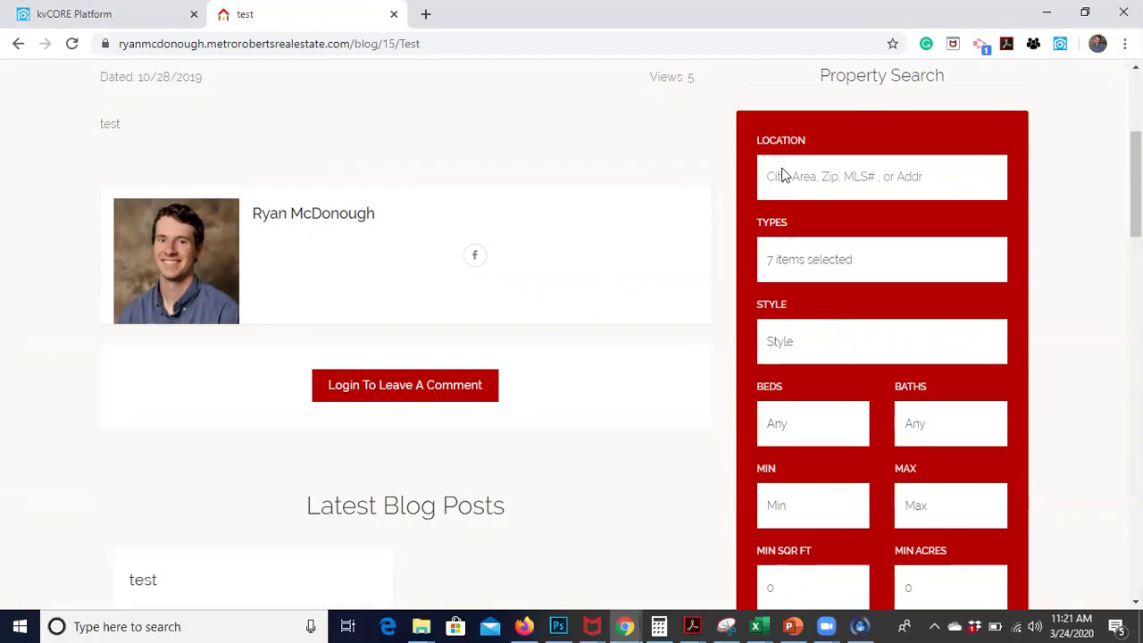
scroll(860, 428, down, 1)
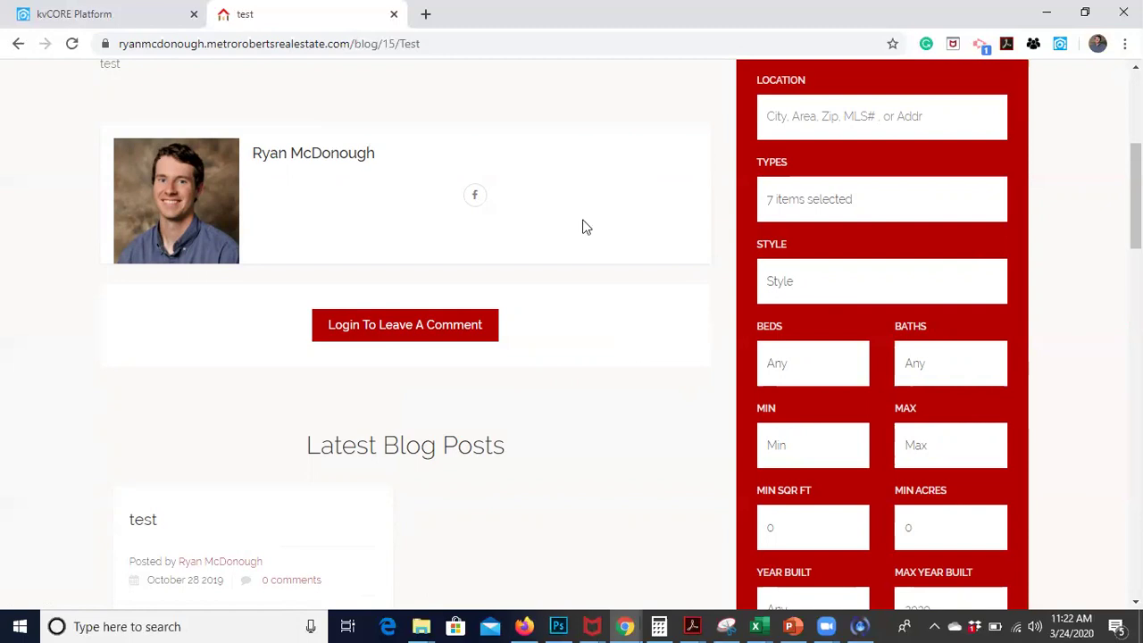
scroll(539, 294, up, 2)
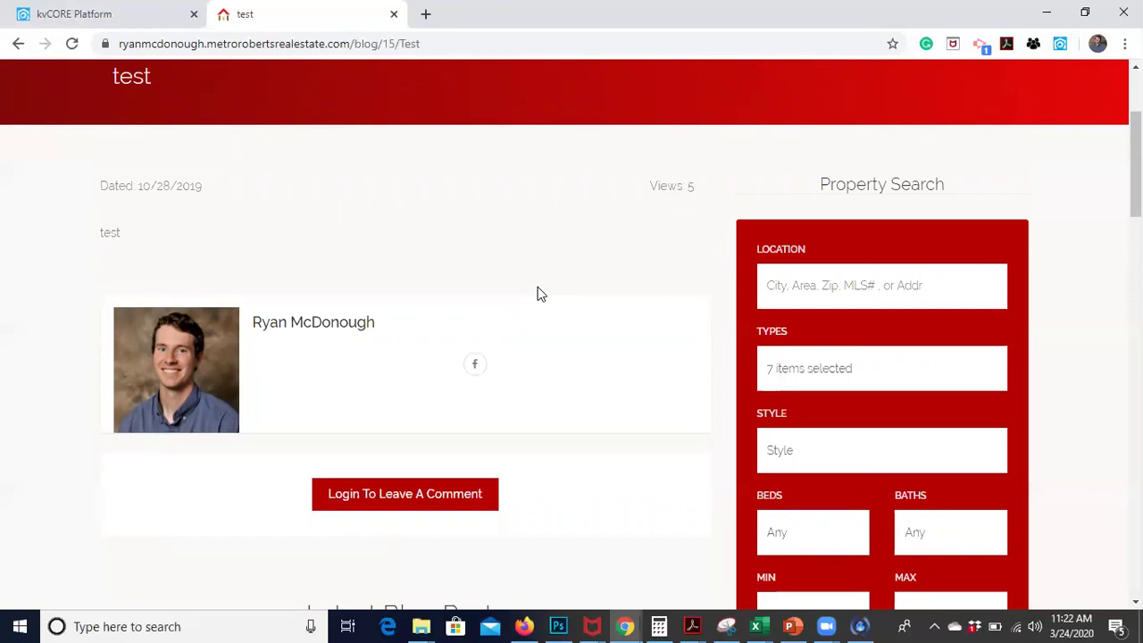
scroll(538, 294, up, 2)
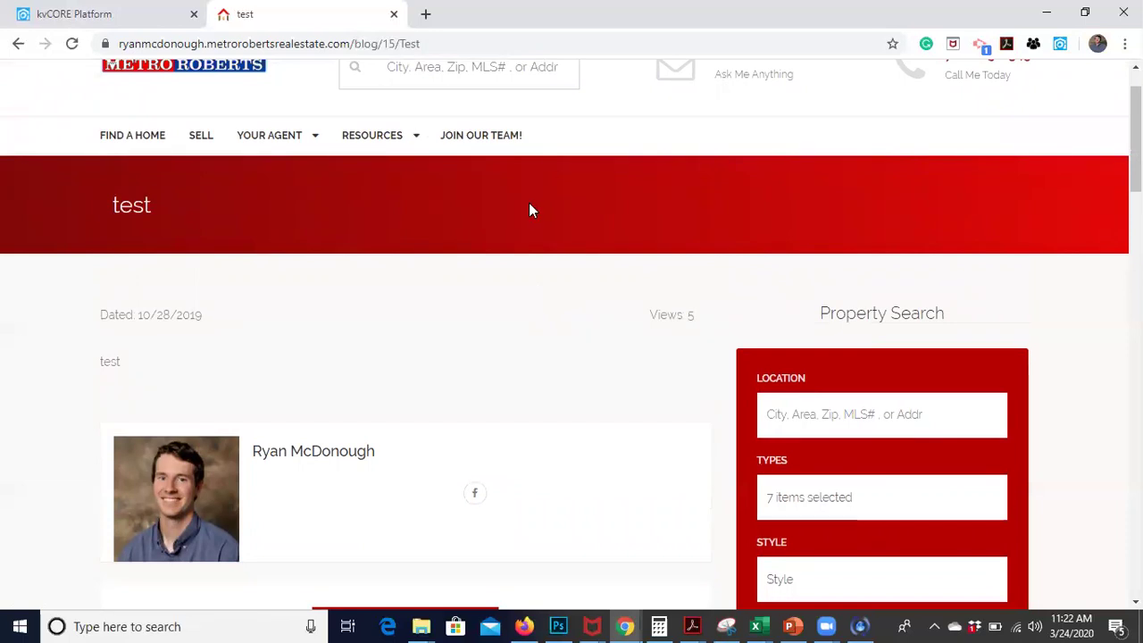
- Return to kvCORE and discard the new blog post without saving it
click(83, 21)
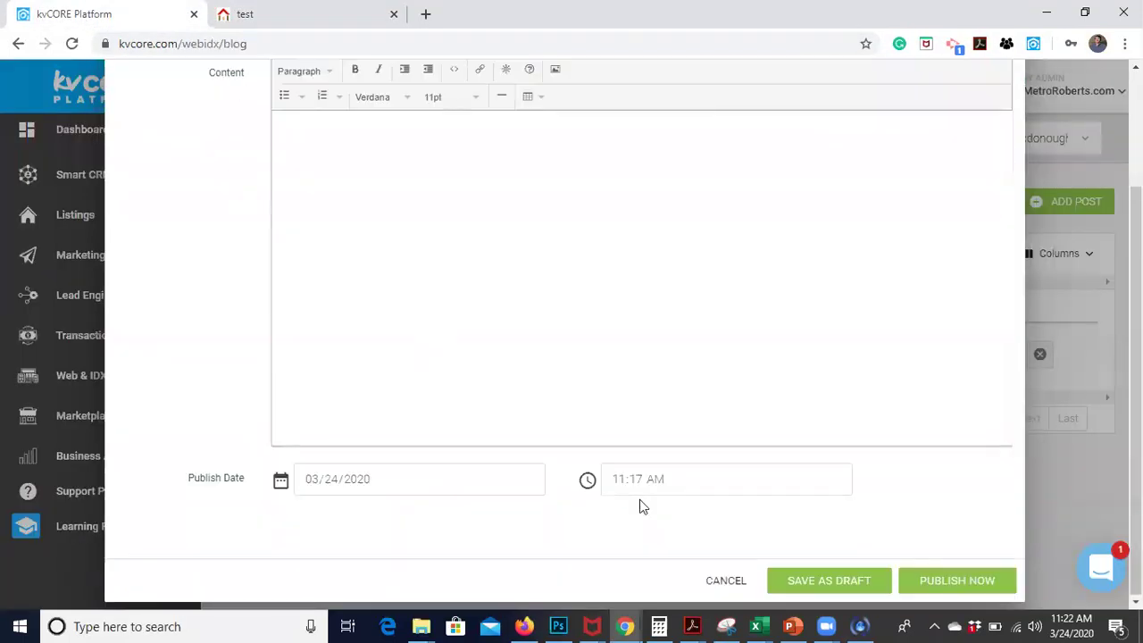
click(722, 580)
click(502, 433)
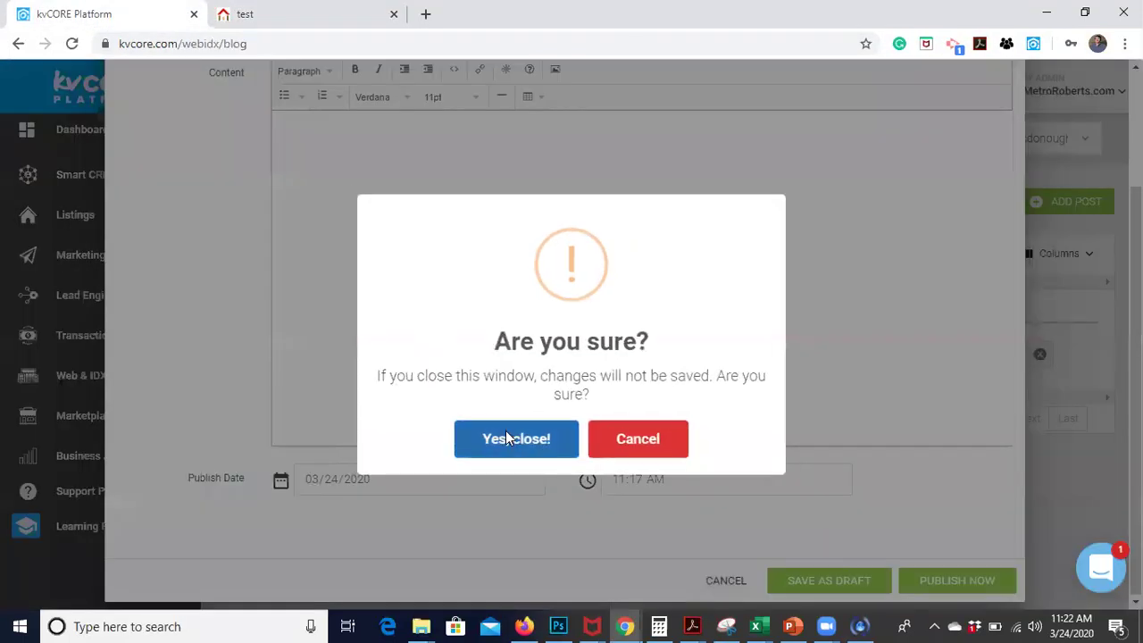